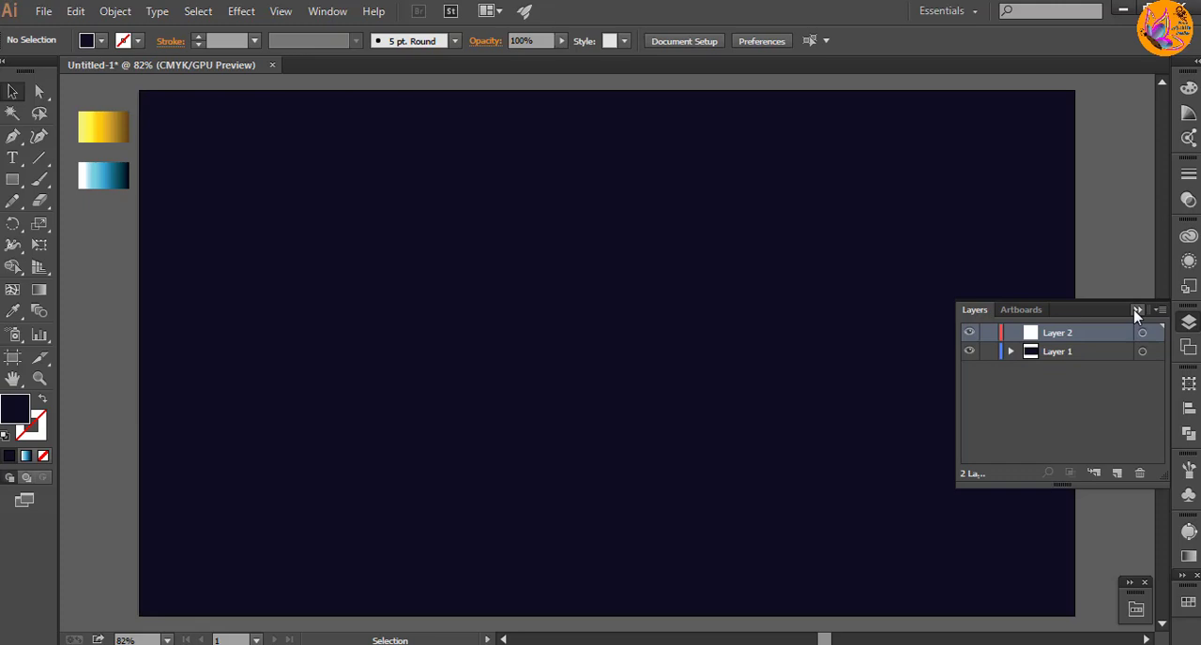
Step: Add the text "20" in white at 48 pt on the dark background
click(1136, 310)
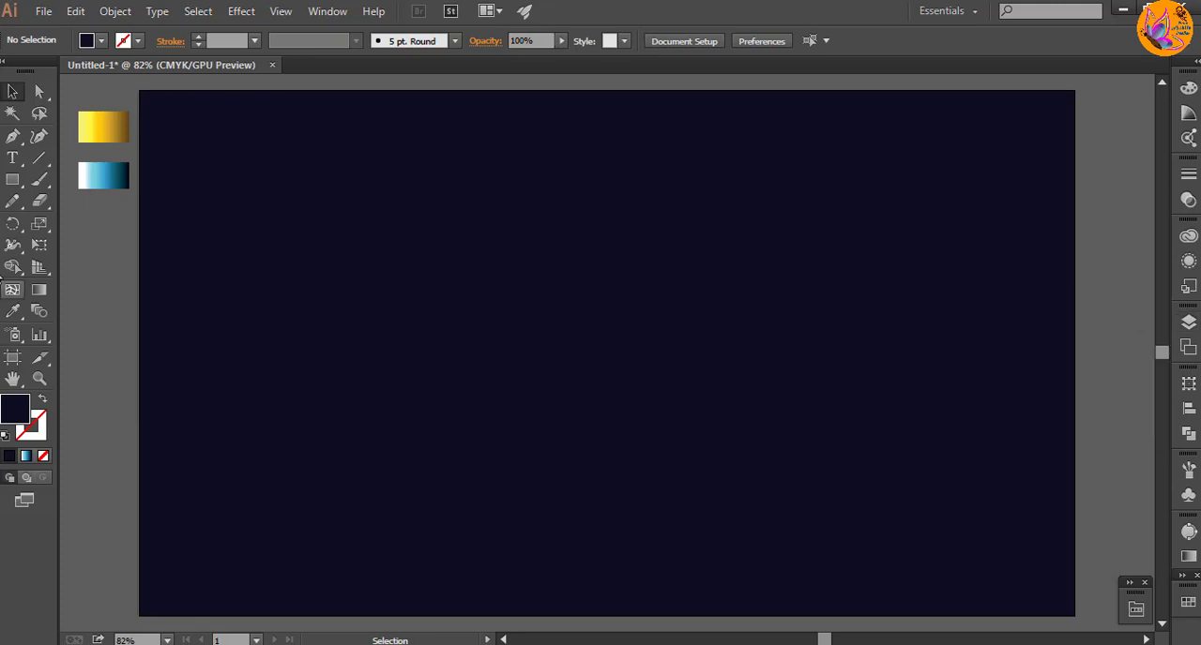
click(12, 157)
click(845, 41)
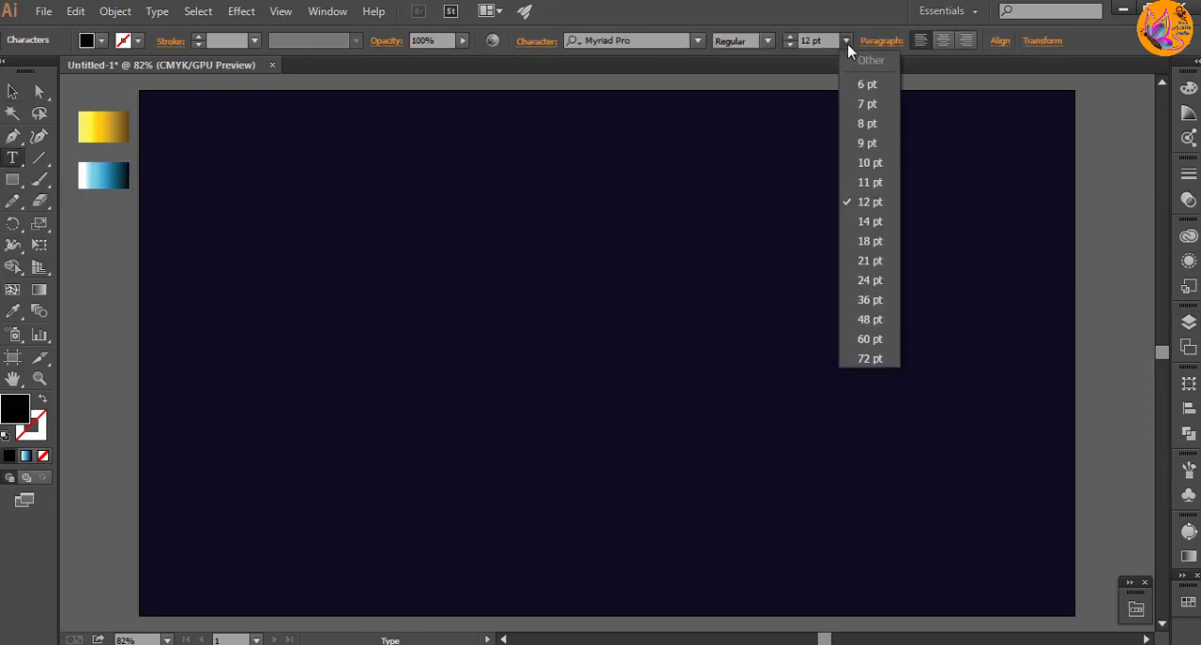
click(866, 323)
double_click(15, 405)
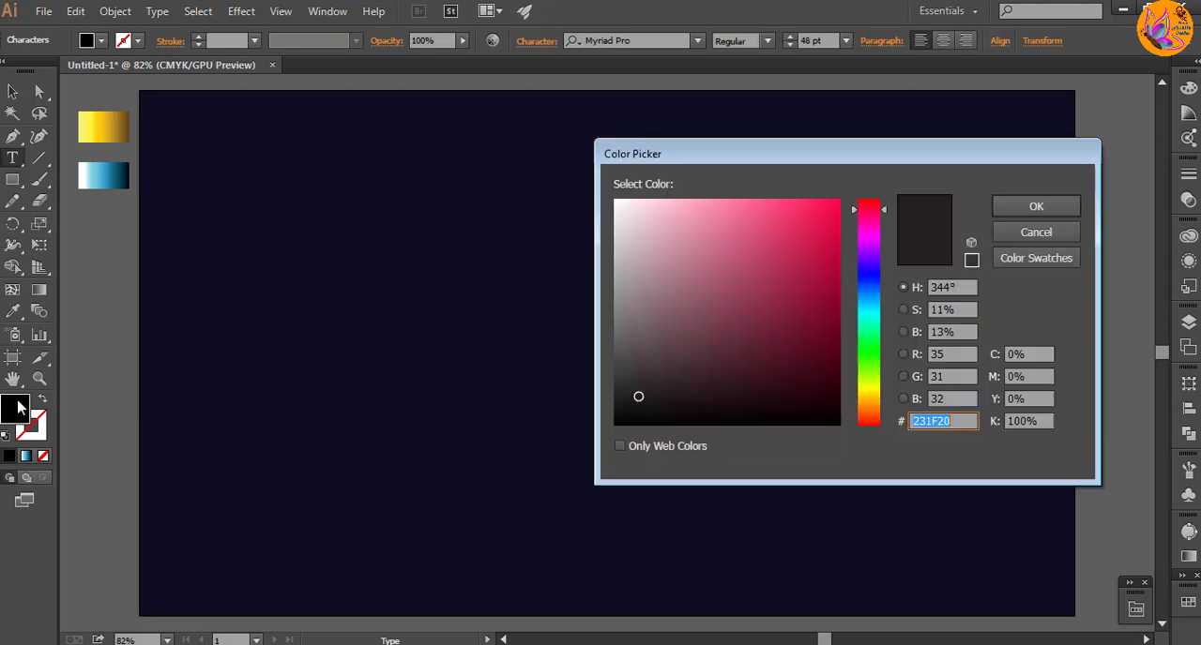
click(619, 201)
click(1047, 200)
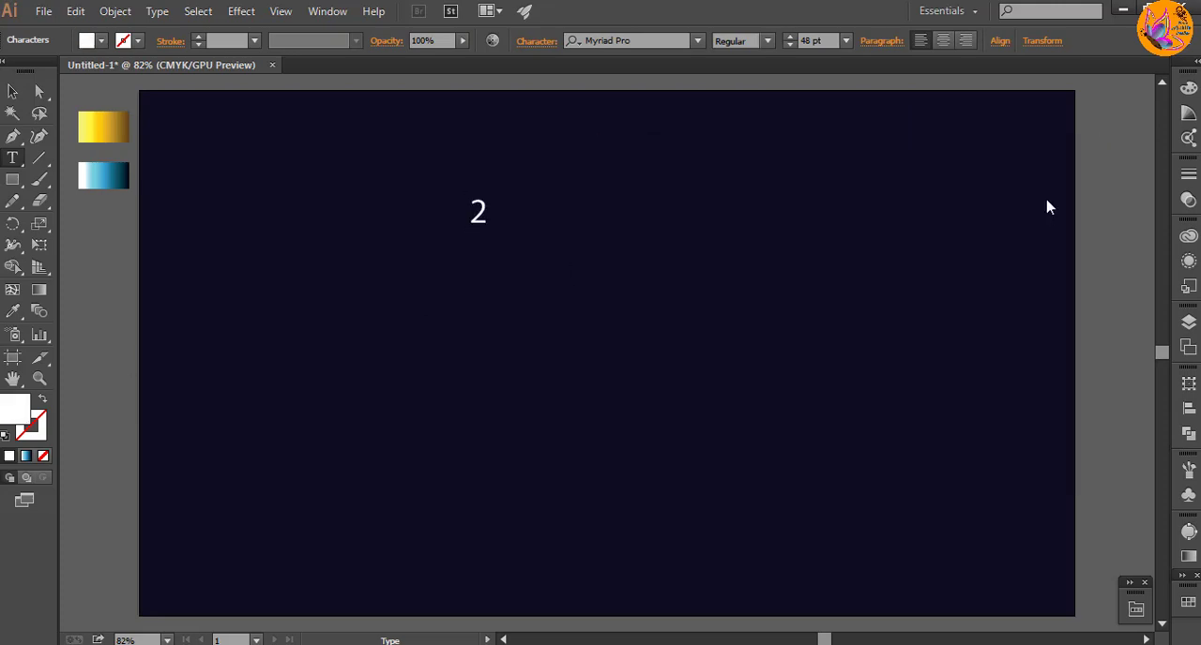
click(5, 94)
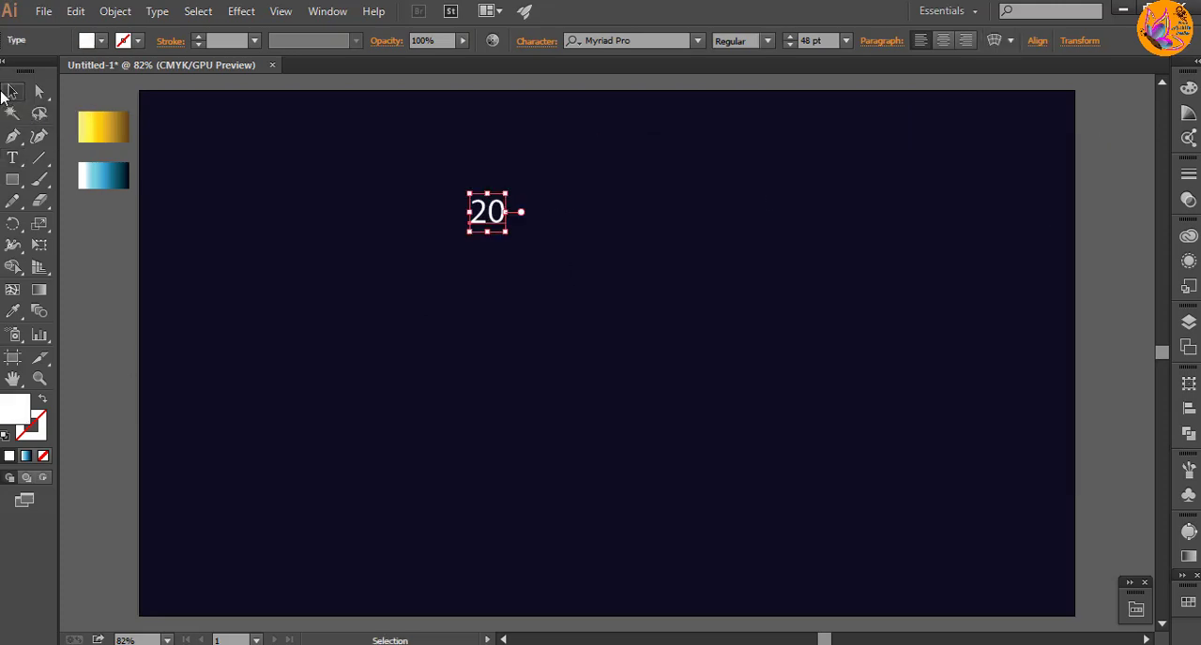
Step: Shift the "20" text to the left, set its font to Franklin Gothic Heavy and enlarge it to about 323 pt
drag(509, 235, 634, 431)
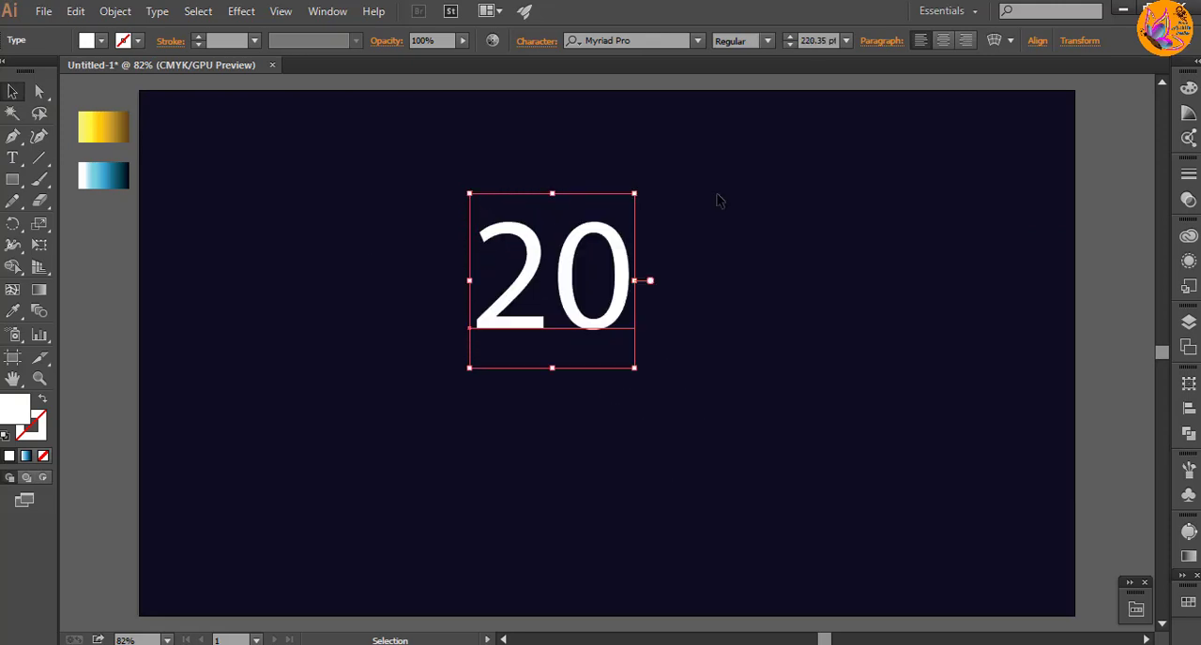
drag(573, 268, 475, 267)
click(697, 41)
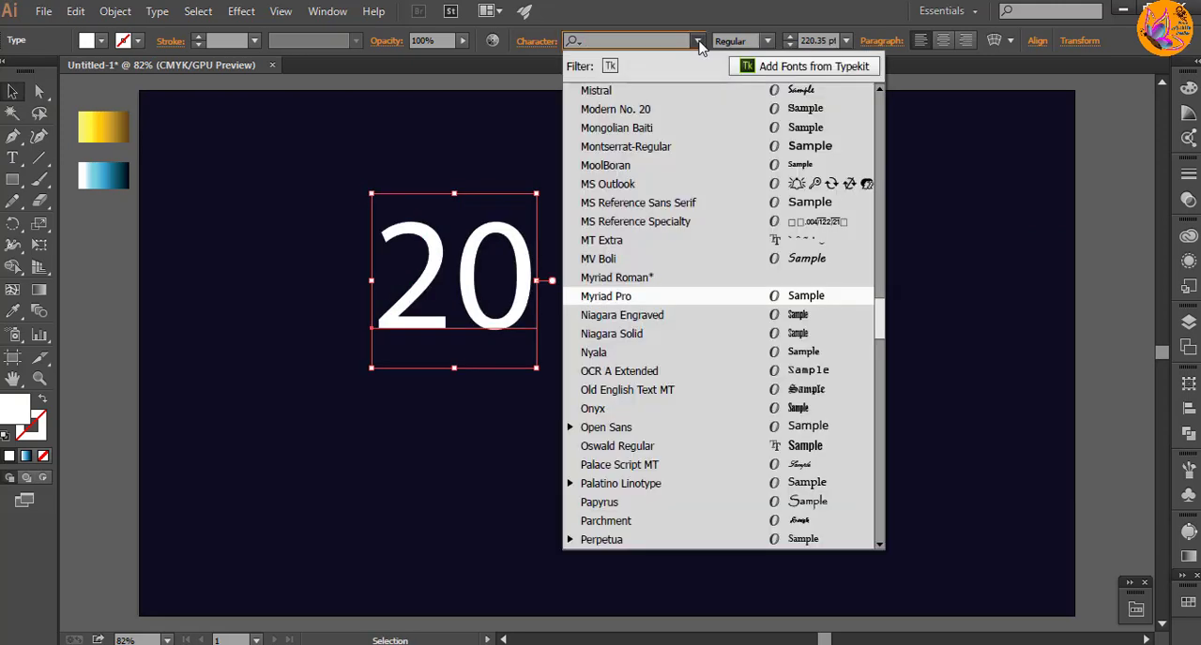
scroll(791, 279, up, 2)
click(804, 263)
drag(551, 378, 635, 463)
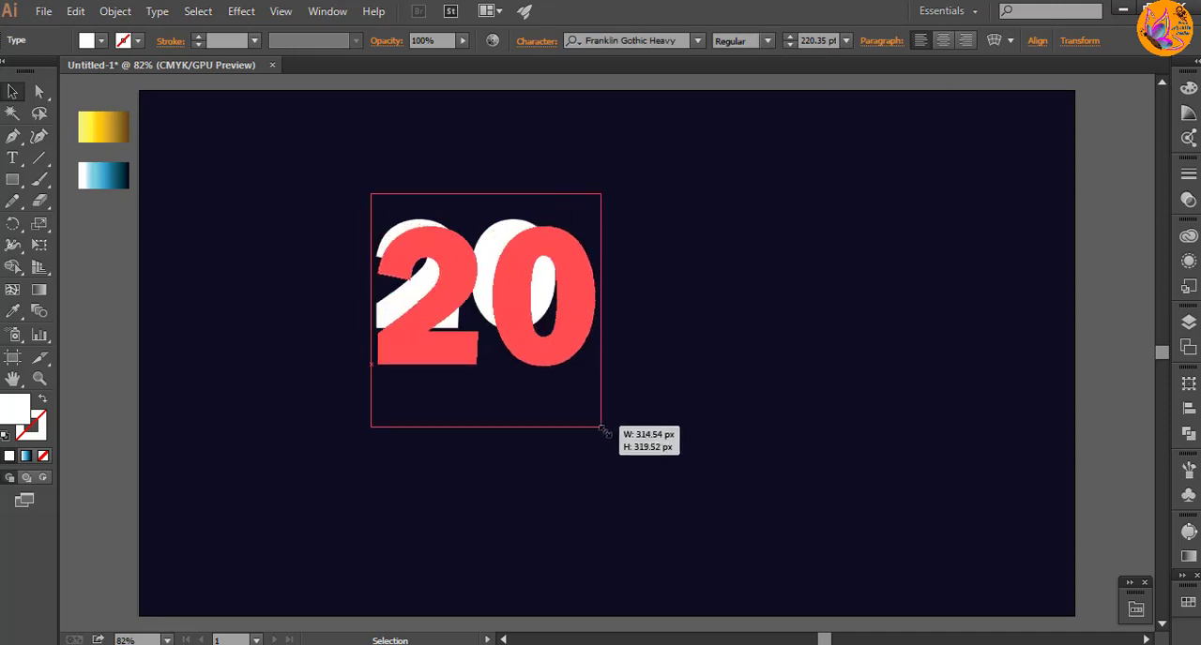
click(746, 404)
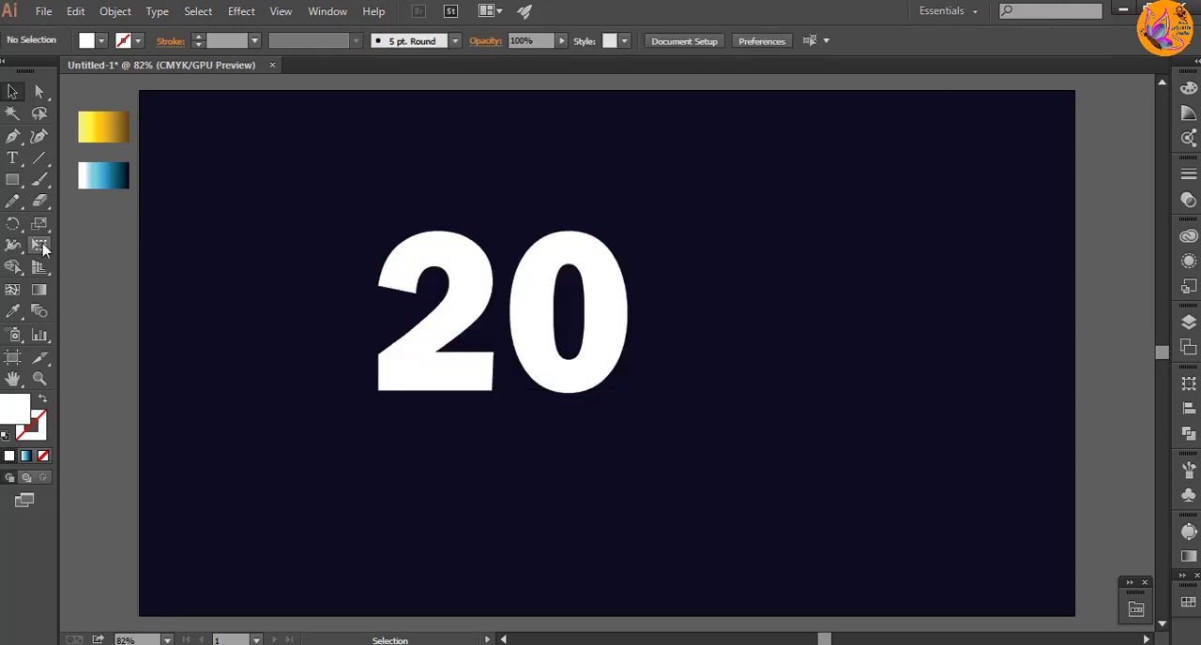
Step: Add the text "23" to the right of the "20" and colour it white
key(t)
click(663, 355)
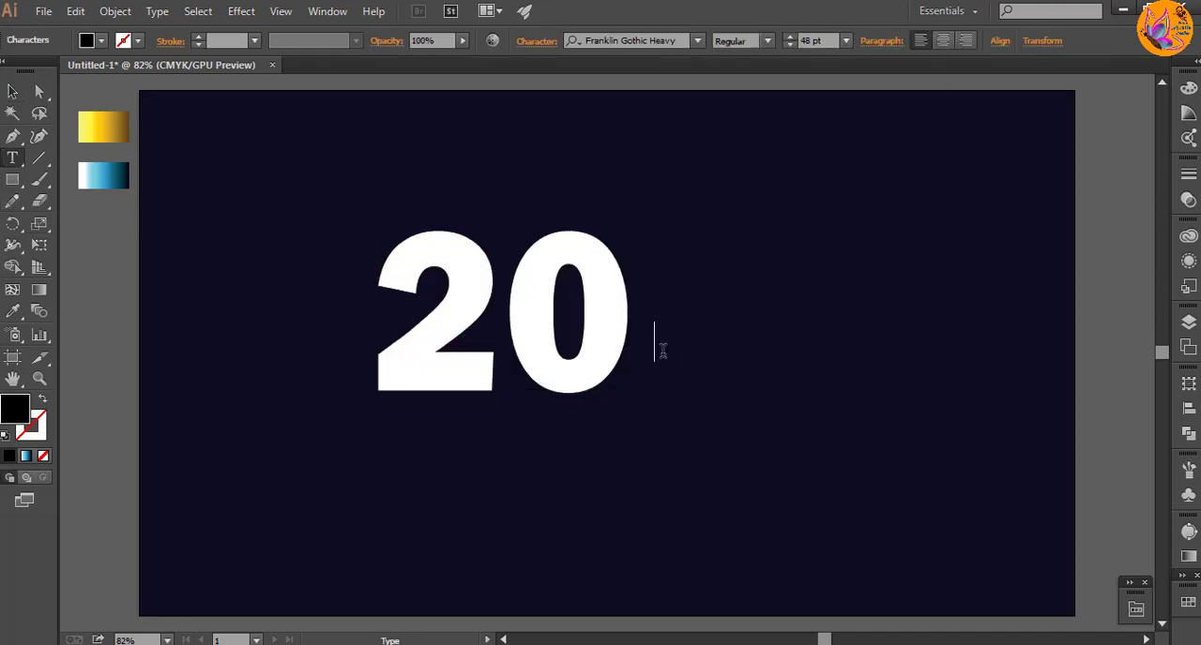
click(12, 90)
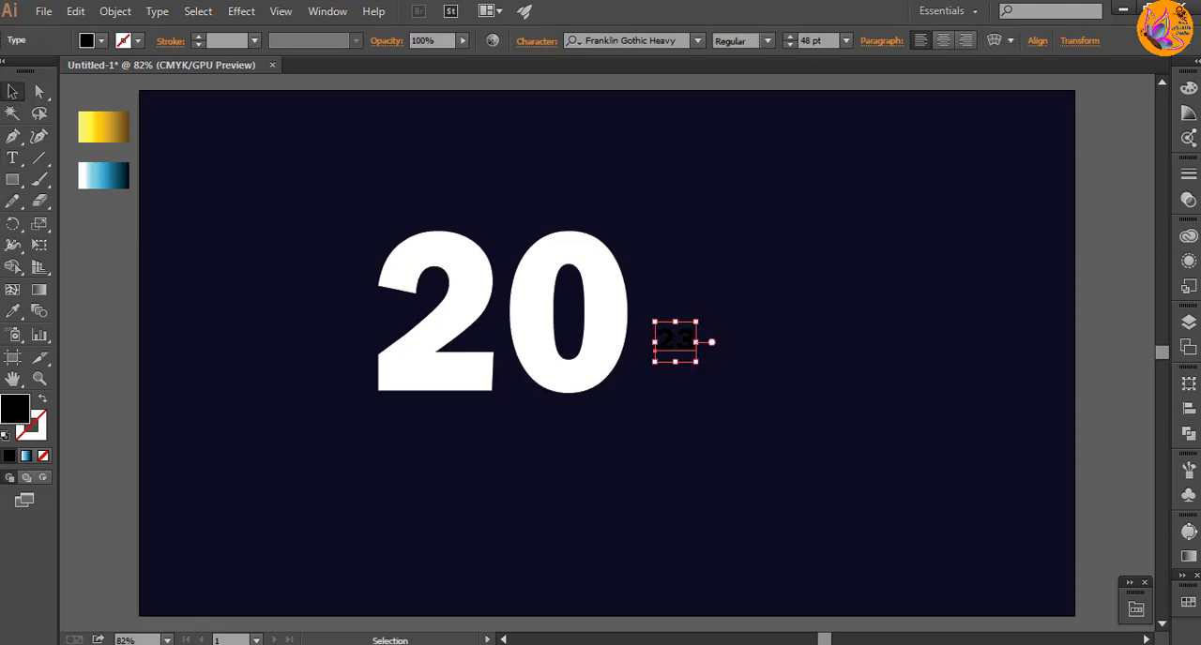
double_click(14, 408)
click(619, 202)
click(1072, 205)
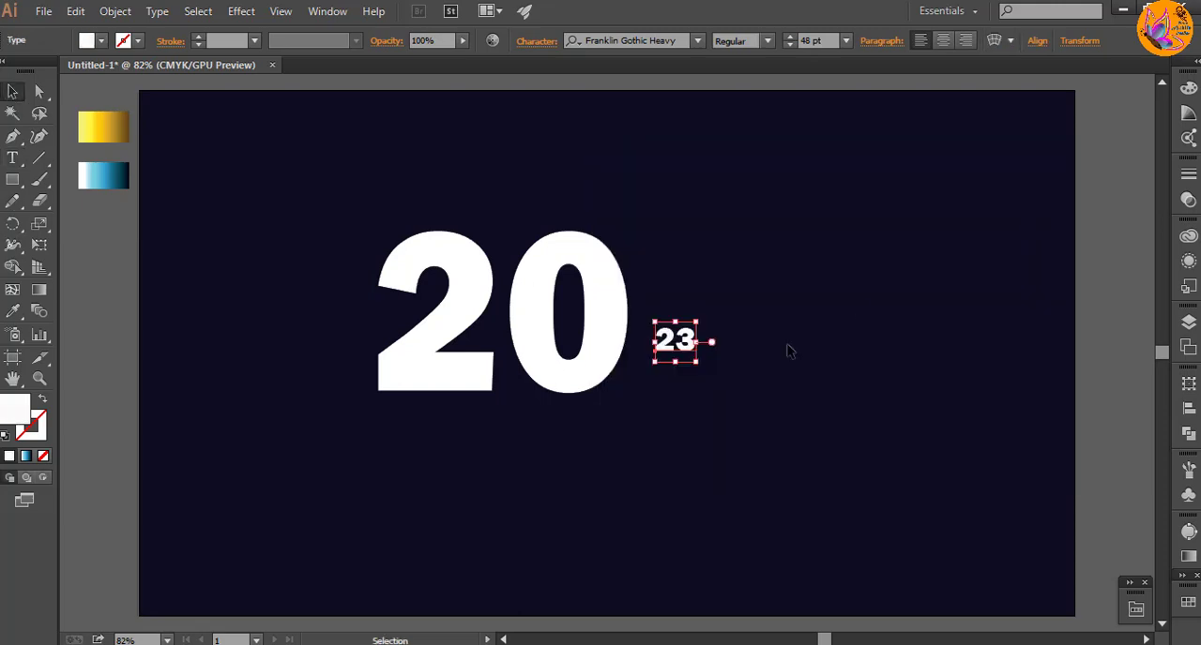
Step: Enlarge the "23" text to about 295 pt and set its font to Monotype Corsiva
drag(696, 364, 863, 528)
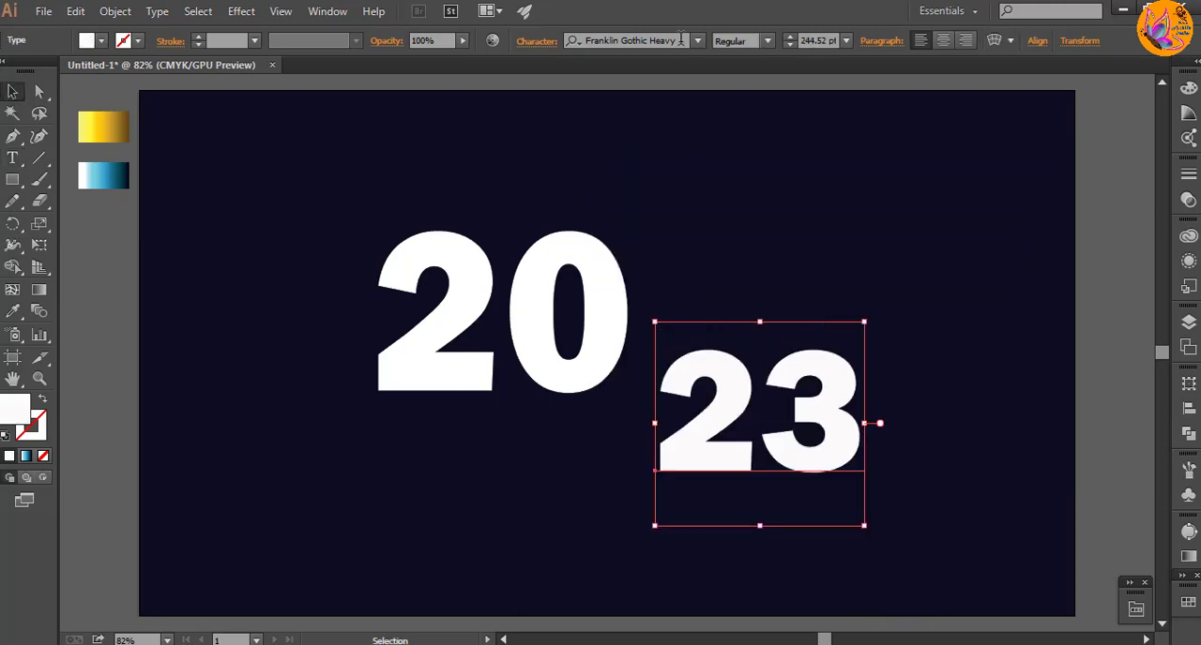
click(697, 41)
scroll(805, 261, up, 5)
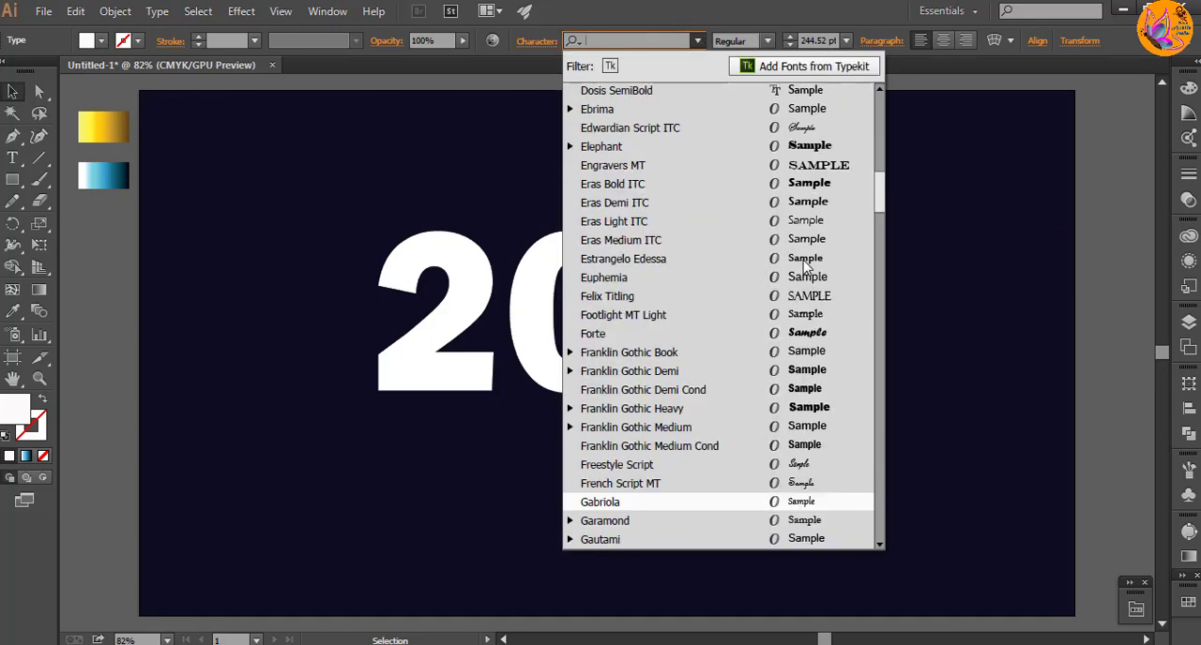
scroll(805, 261, up, 3)
scroll(818, 216, up, 1)
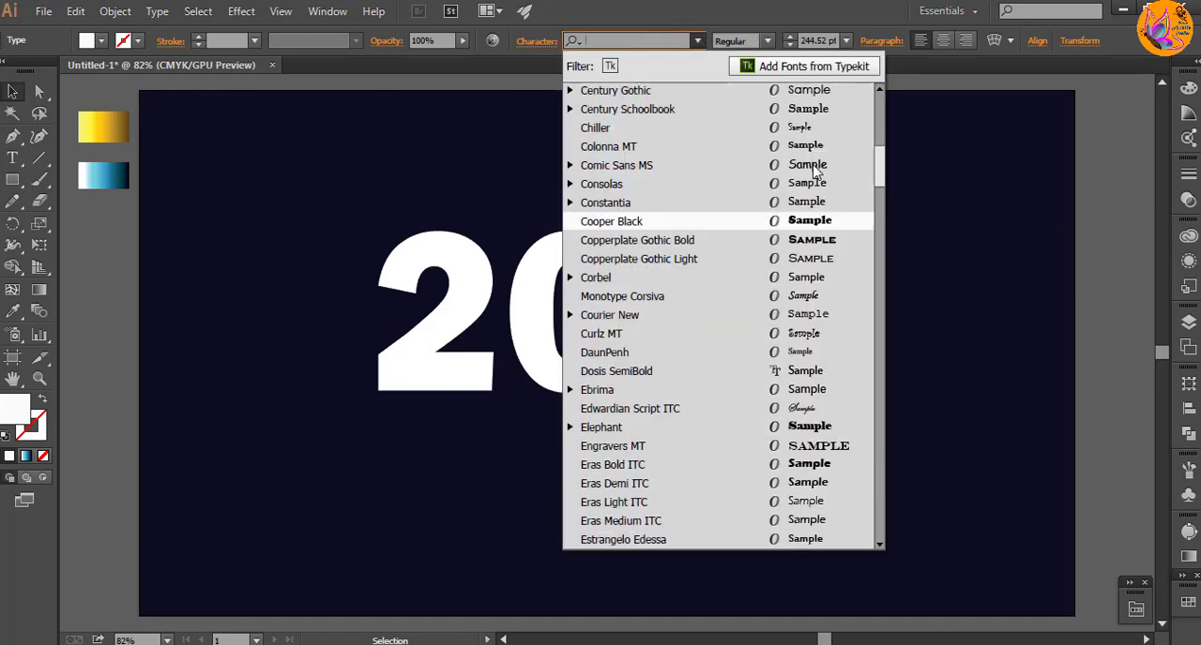
scroll(818, 215, up, 4)
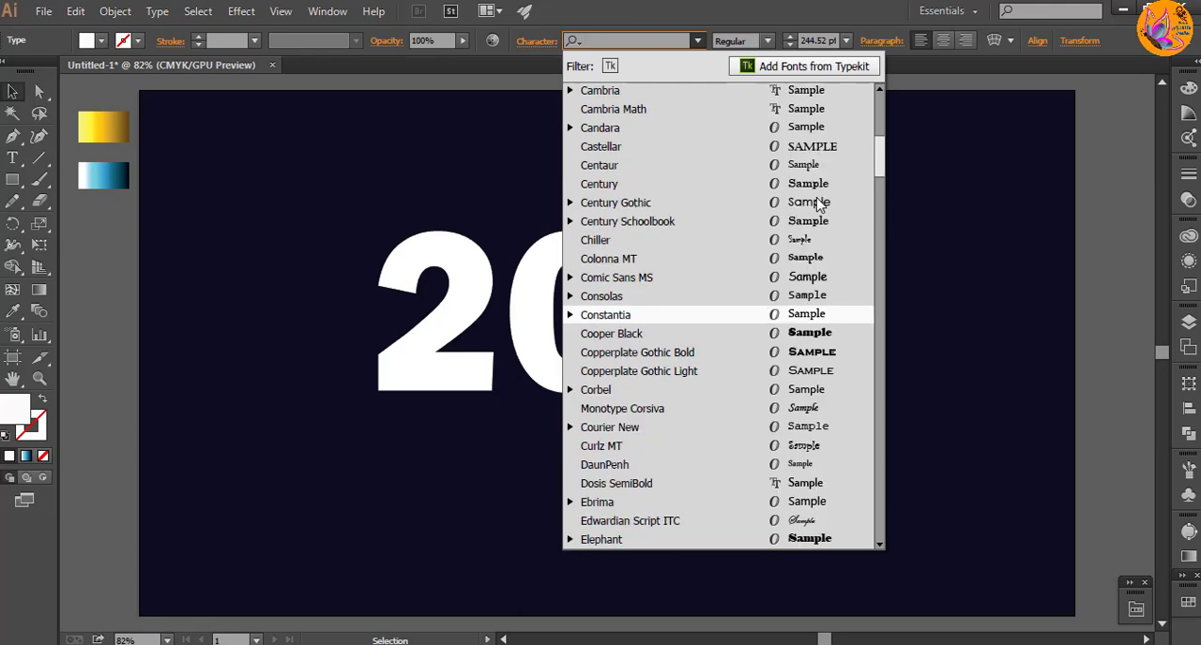
scroll(817, 202, up, 1)
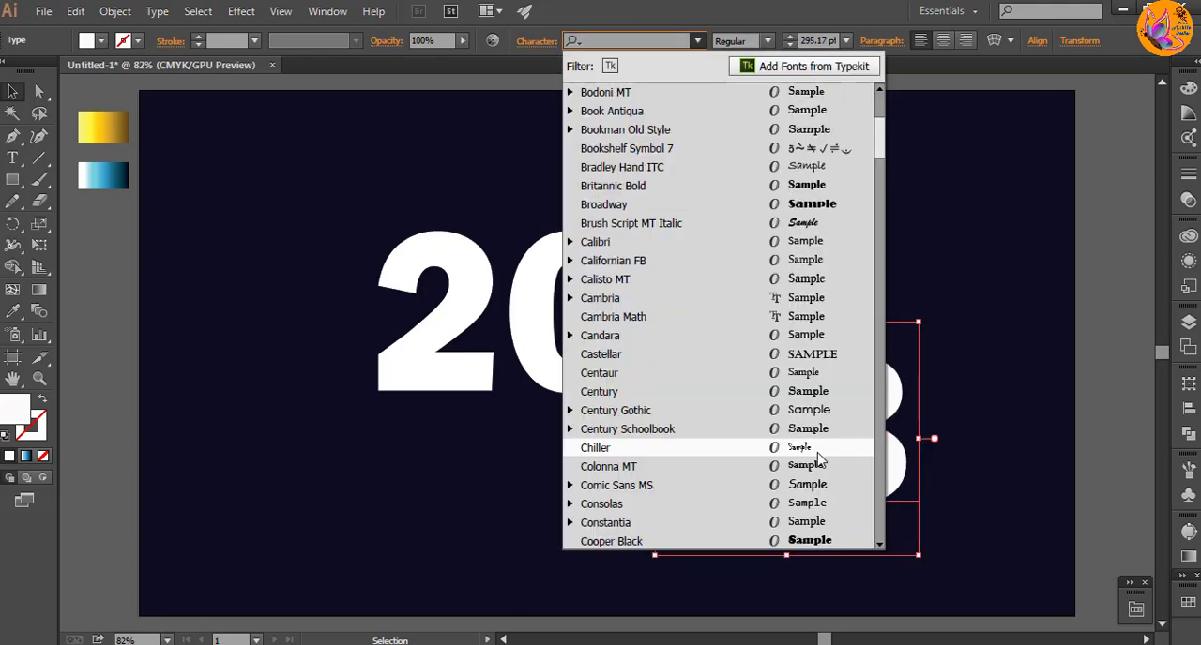
scroll(819, 459, down, 3)
click(817, 448)
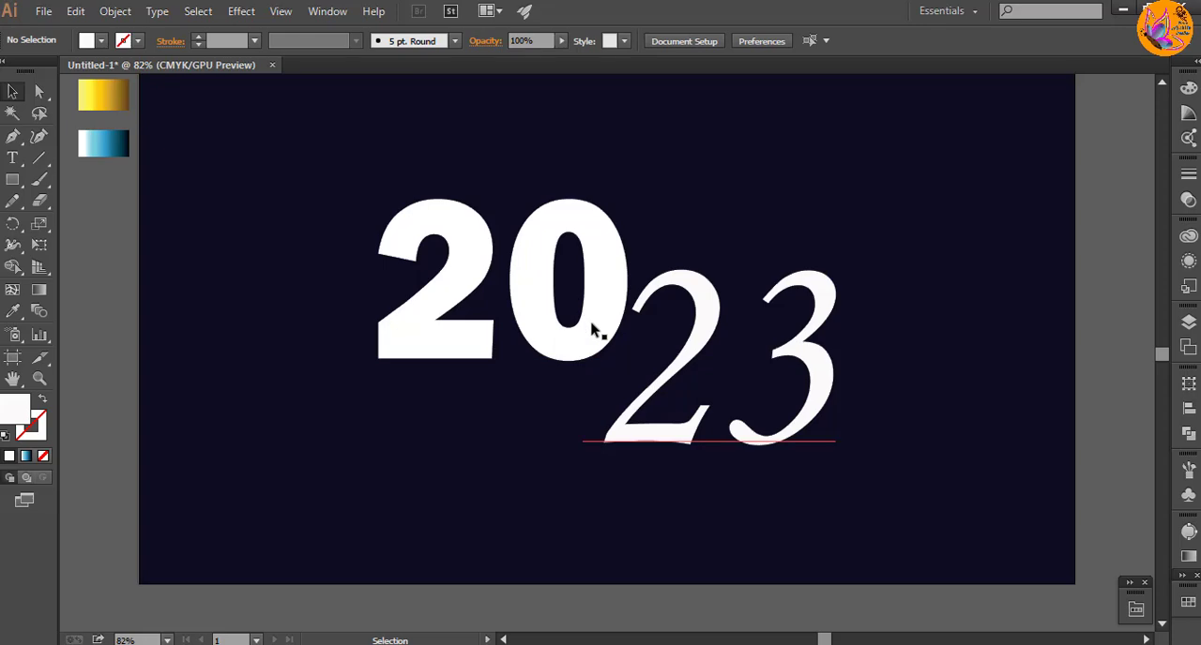
Step: Try the Monotype Corsiva font on the "20" text
click(536, 327)
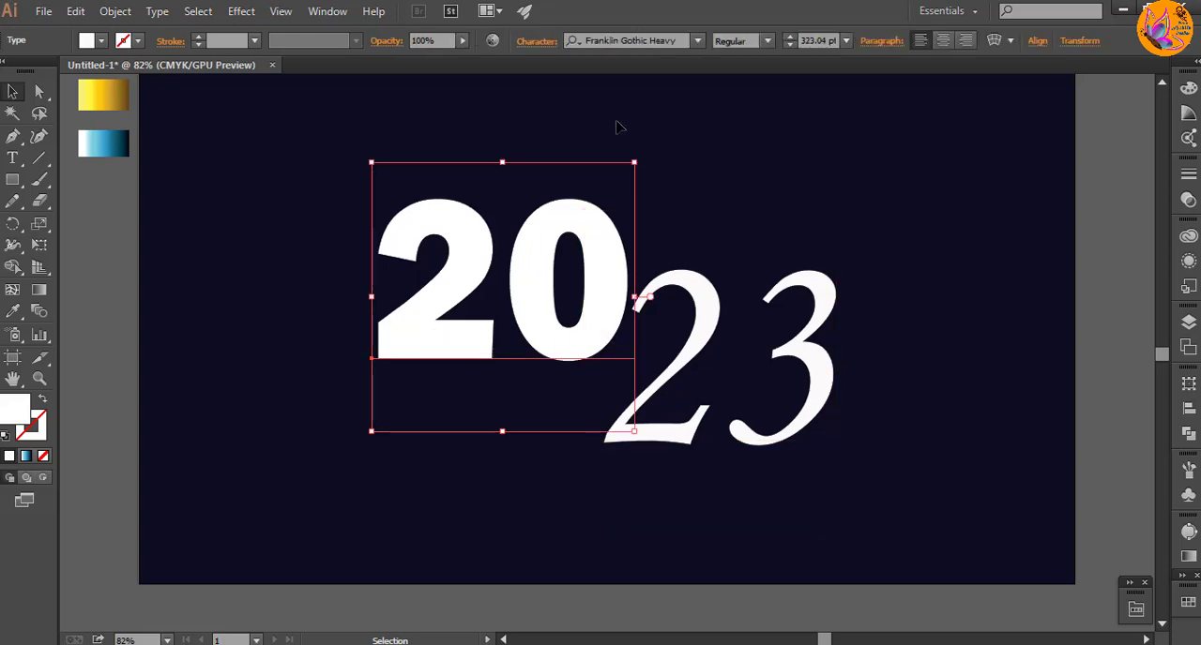
click(698, 40)
scroll(750, 282, down, 5)
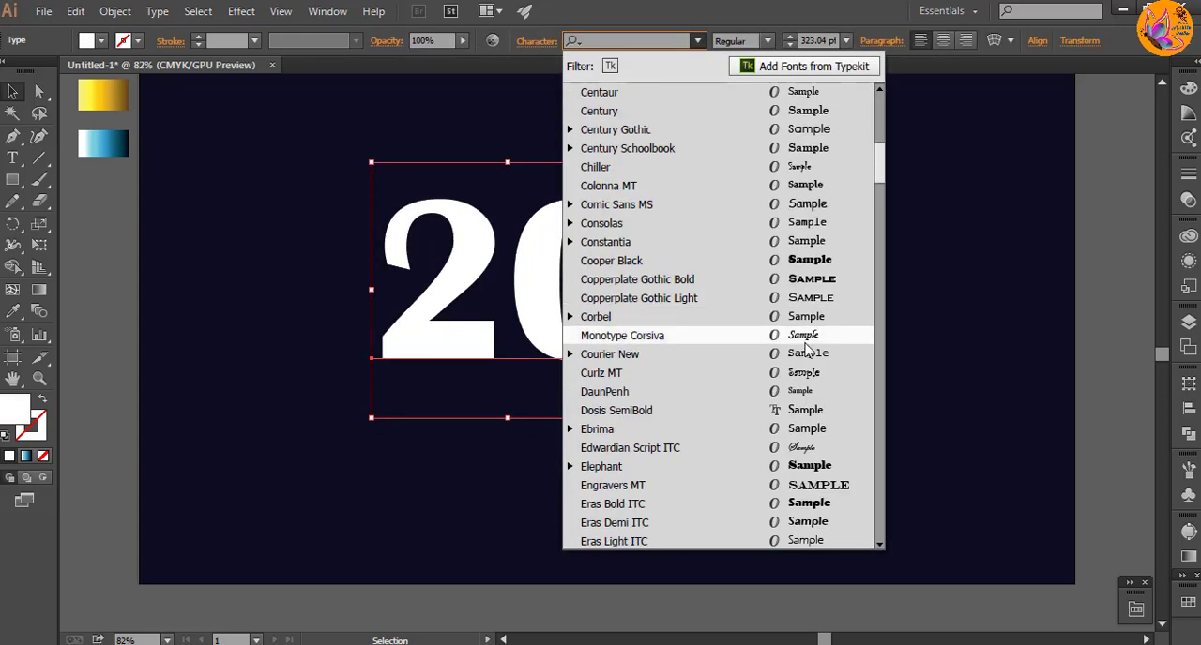
click(762, 339)
Step: Set the font of the "20" text to Forte
click(706, 300)
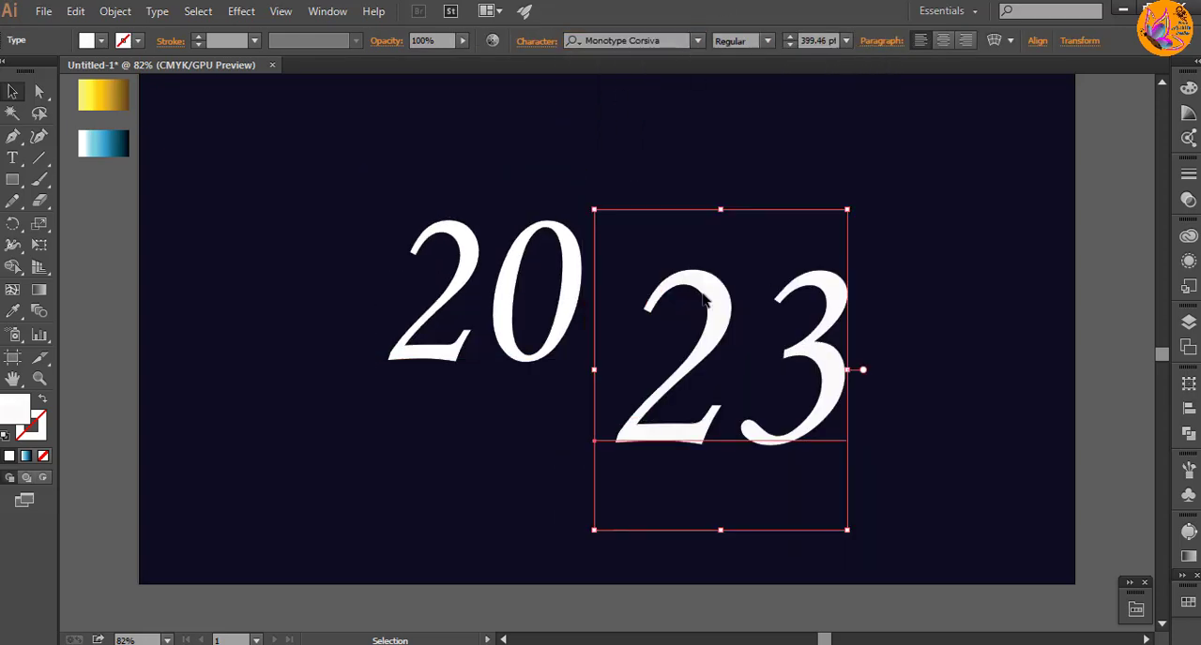
click(570, 274)
click(568, 254)
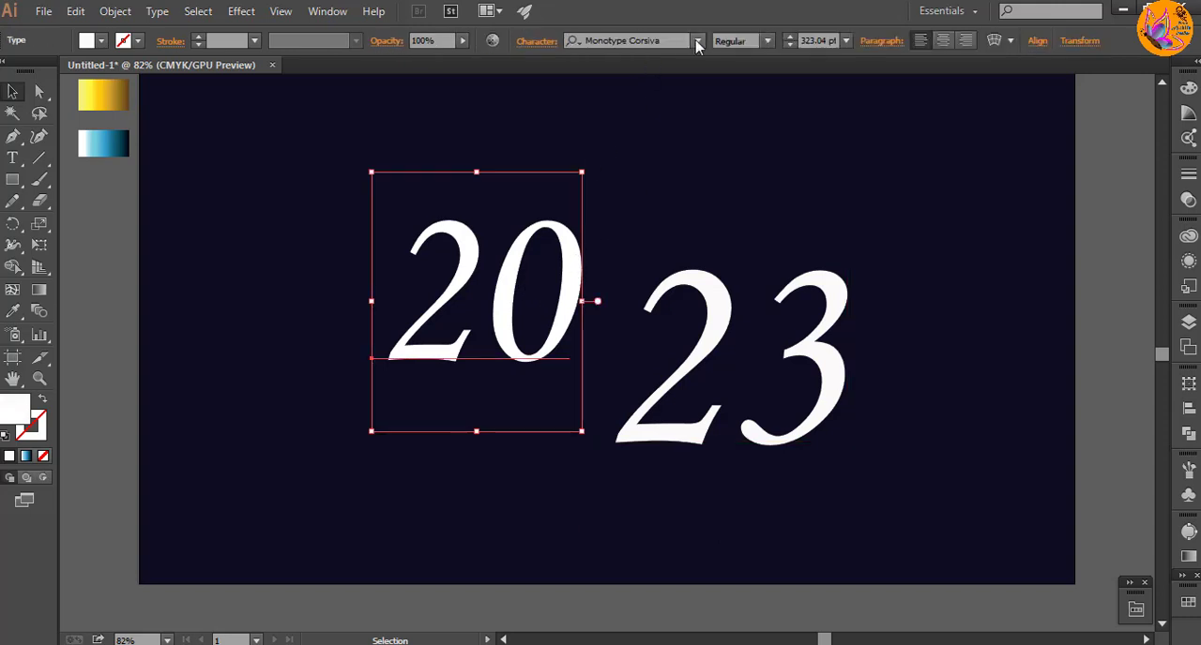
click(698, 40)
scroll(761, 344, down, 3)
click(798, 490)
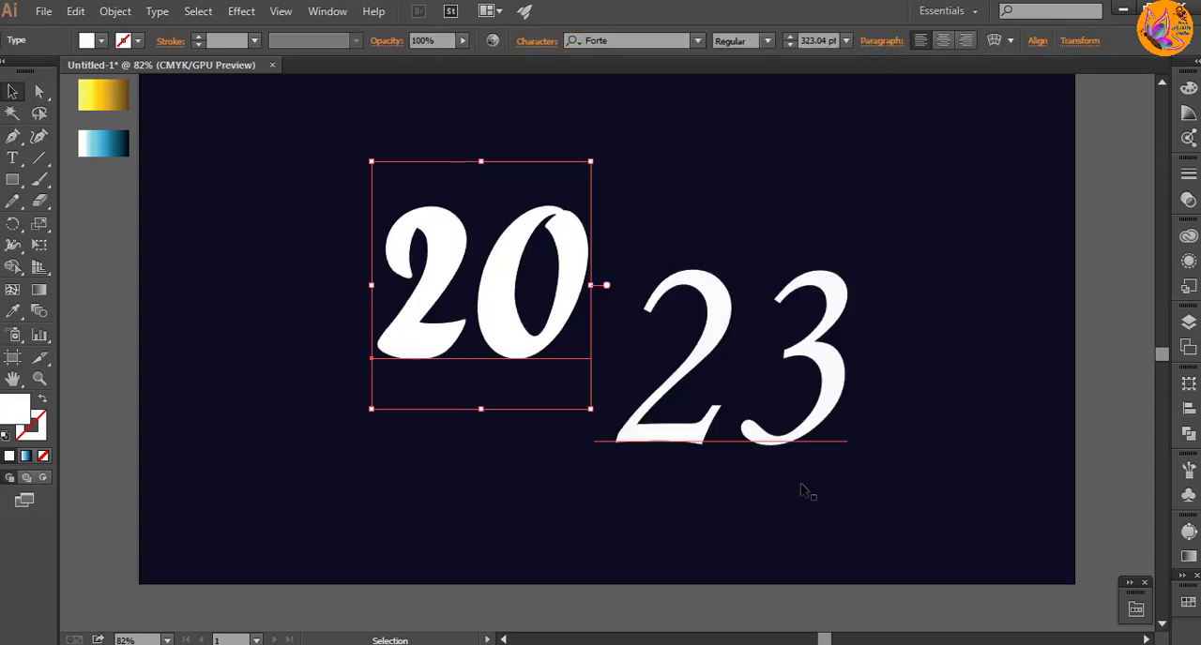
Step: Enlarge the "20" text to about 410 pt and move the "23" down and left, closer to it
drag(590, 408, 626, 449)
drag(601, 349, 562, 401)
click(973, 397)
click(375, 209)
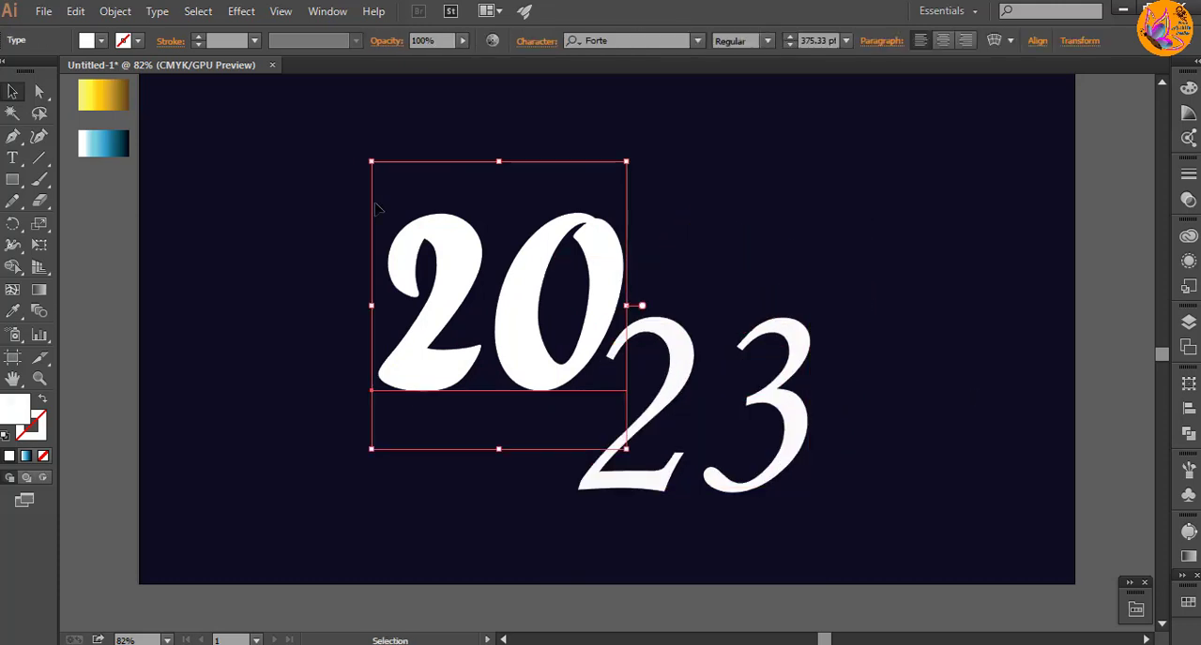
drag(369, 159, 351, 134)
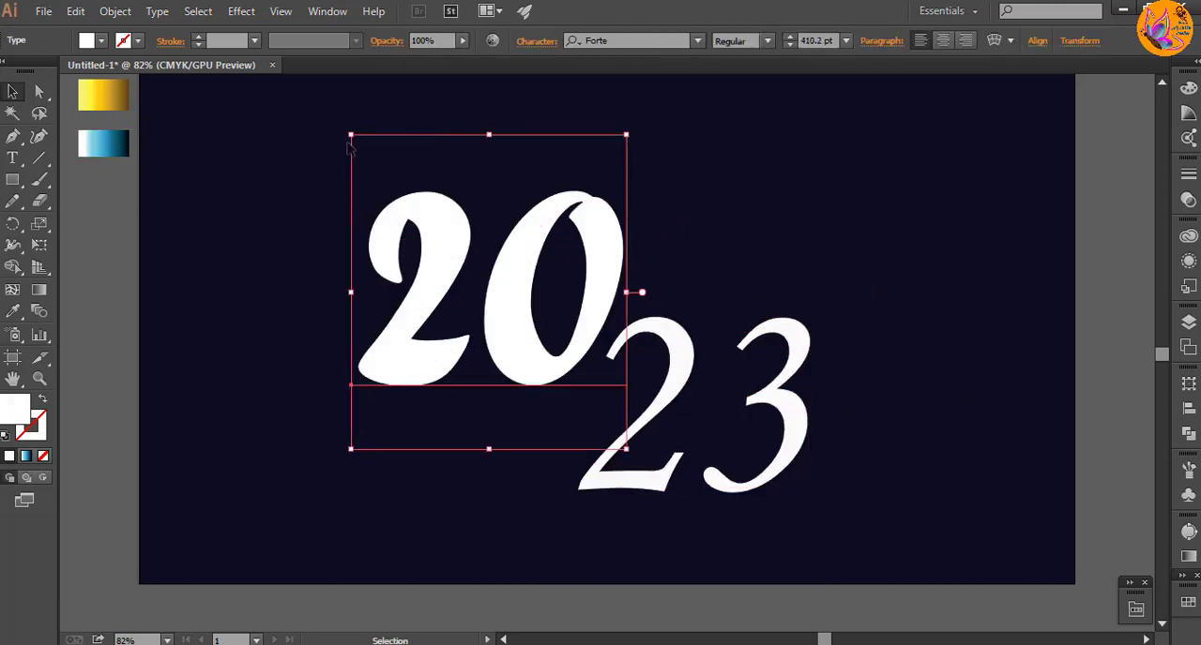
click(271, 360)
Step: Shrink the "23" text slightly and nudge it into place at the lower right of the "20"
click(635, 423)
drag(813, 574, 798, 565)
mouse_move(675, 375)
mouse_down()
mouse_move(678, 331)
mouse_move(688, 369)
mouse_up()
click(874, 325)
scroll(798, 491, up, 1)
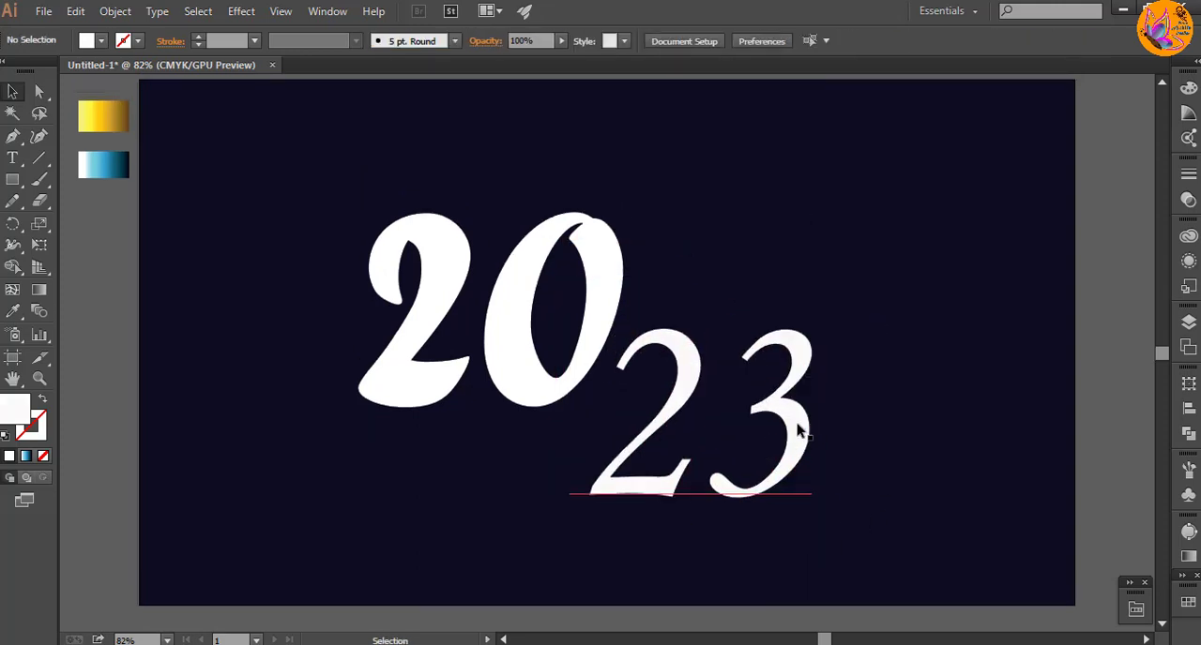
Step: Convert the "20" text to outlines
click(442, 375)
right_click(440, 376)
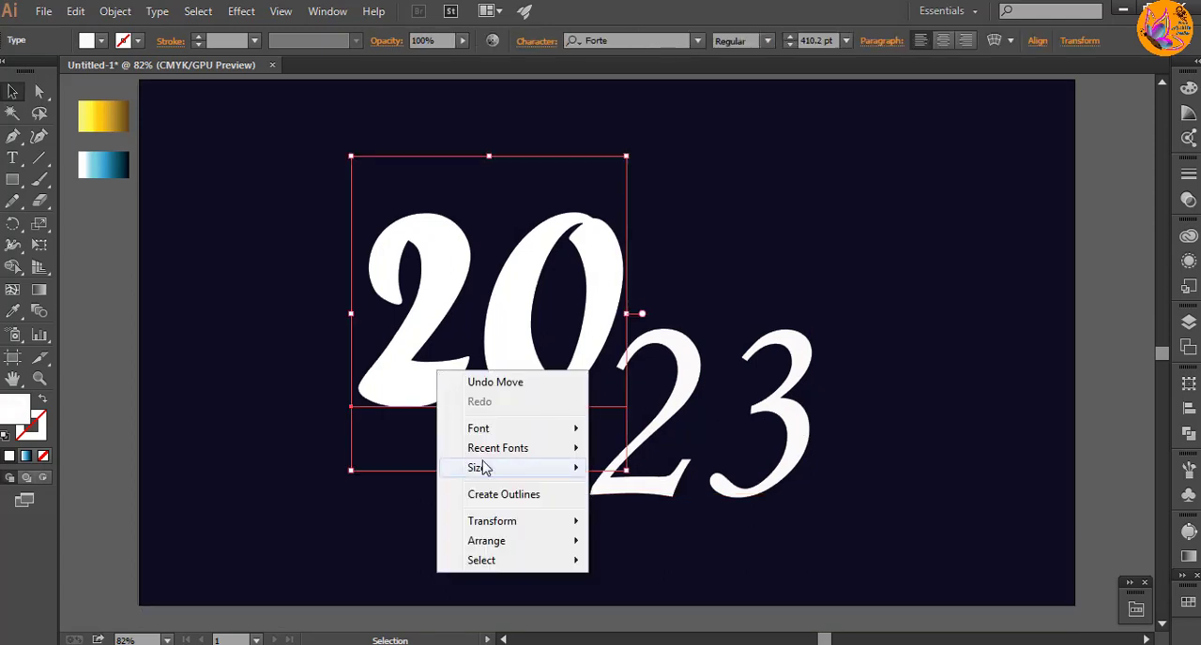
click(502, 494)
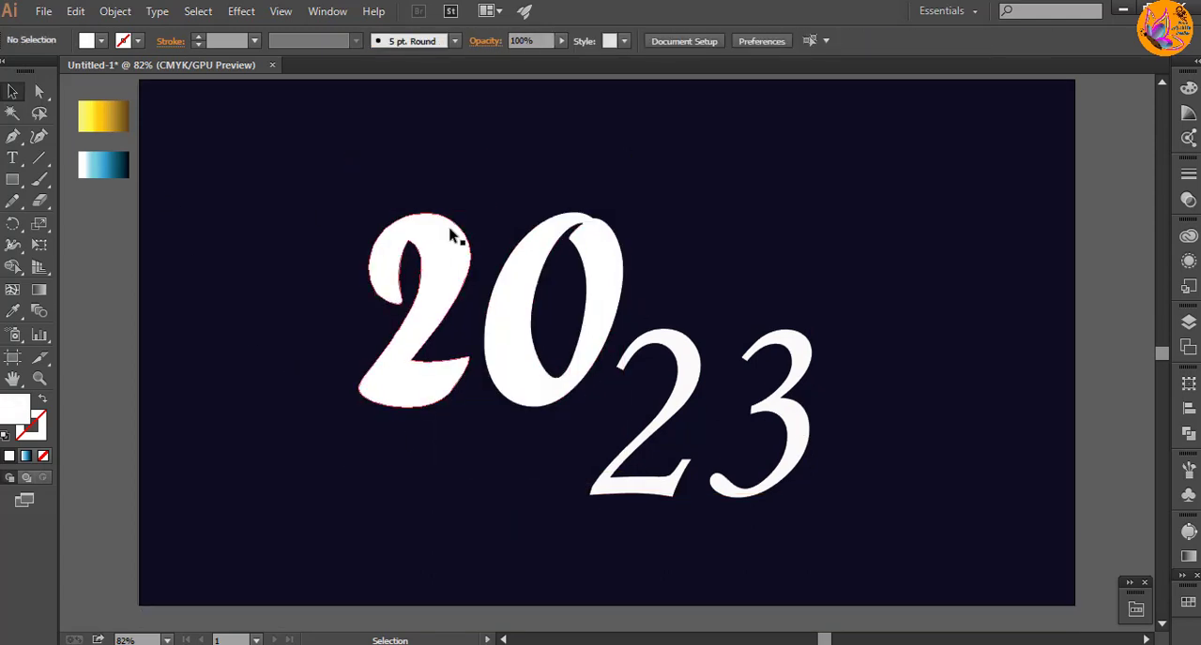
Step: Try a 3 pt stroke and the sampled blue and gold gradients on the whole outlined "20"
click(254, 41)
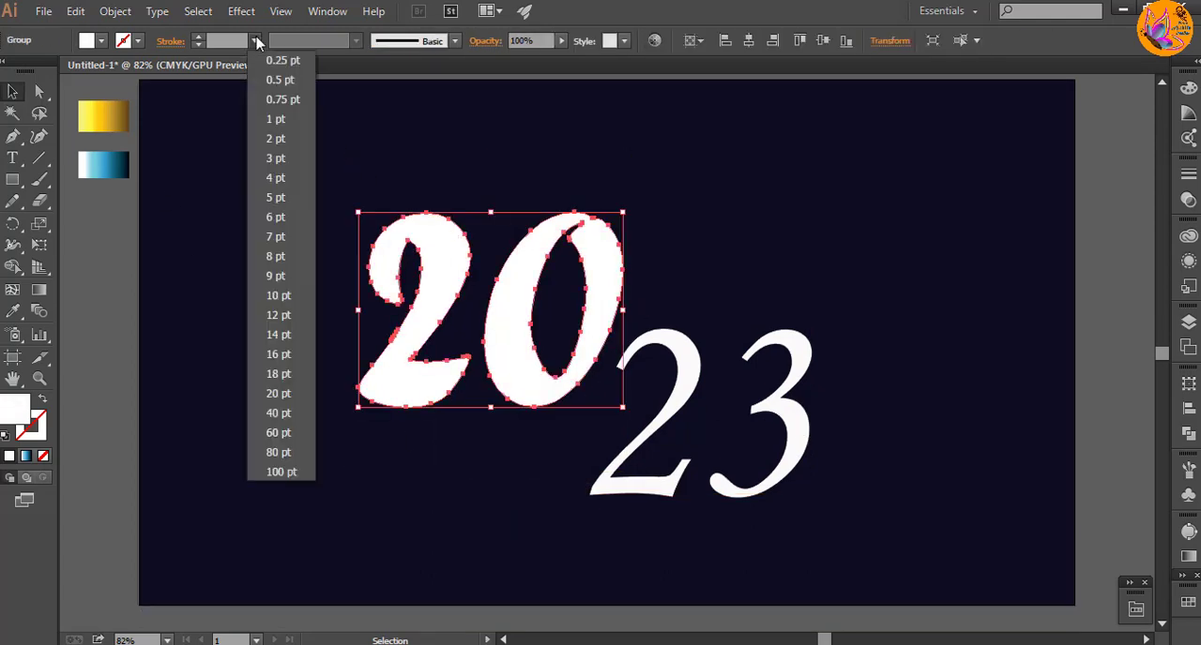
click(273, 158)
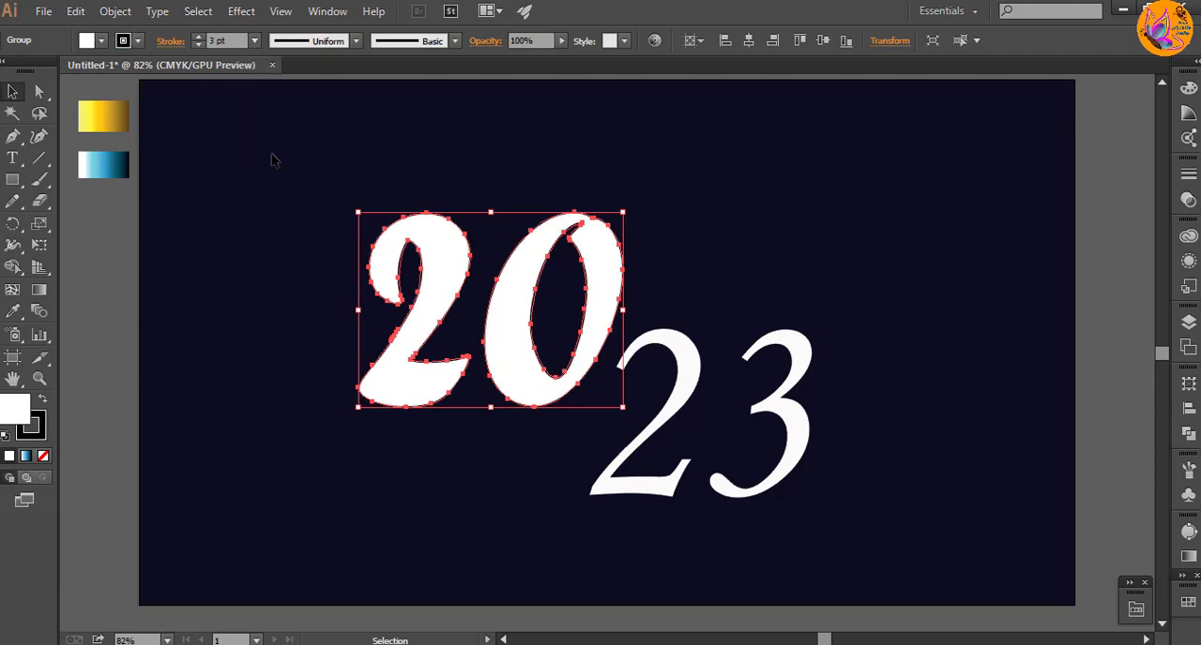
click(41, 430)
click(15, 312)
click(111, 165)
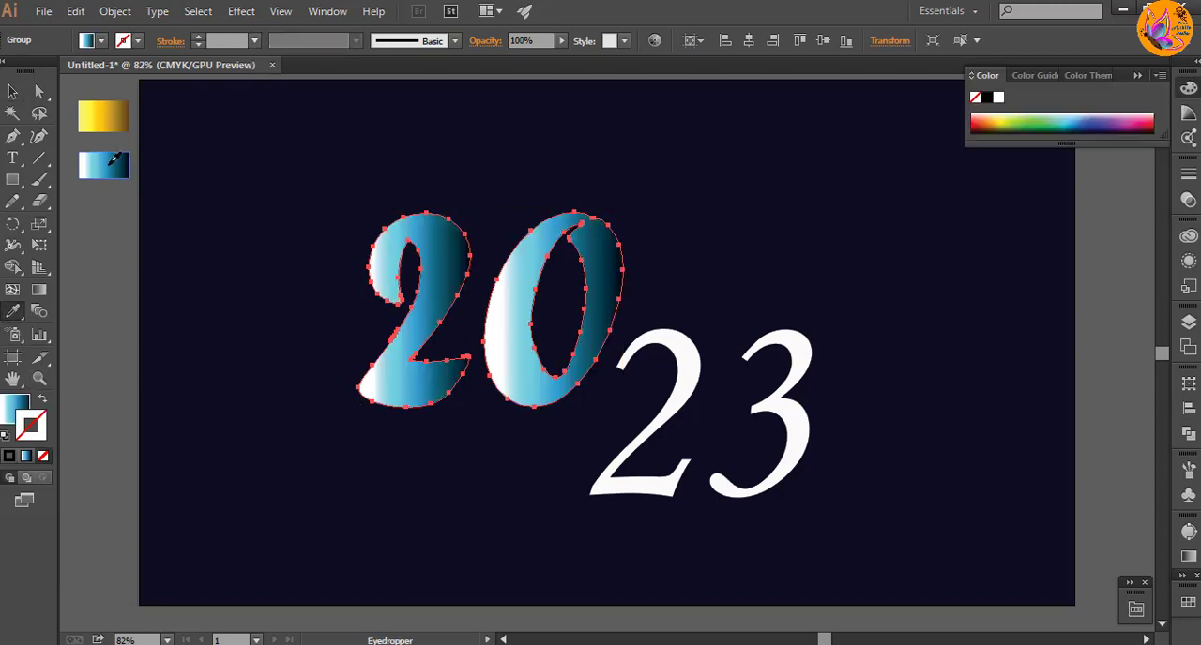
drag(17, 409, 33, 434)
click(6, 403)
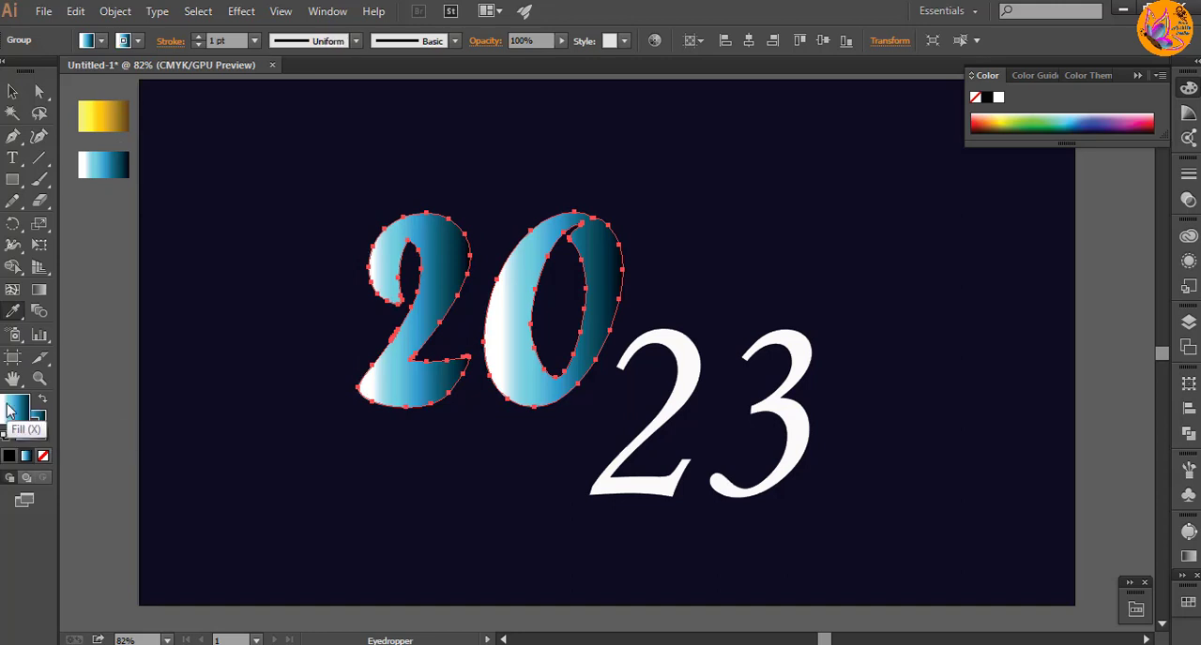
click(118, 114)
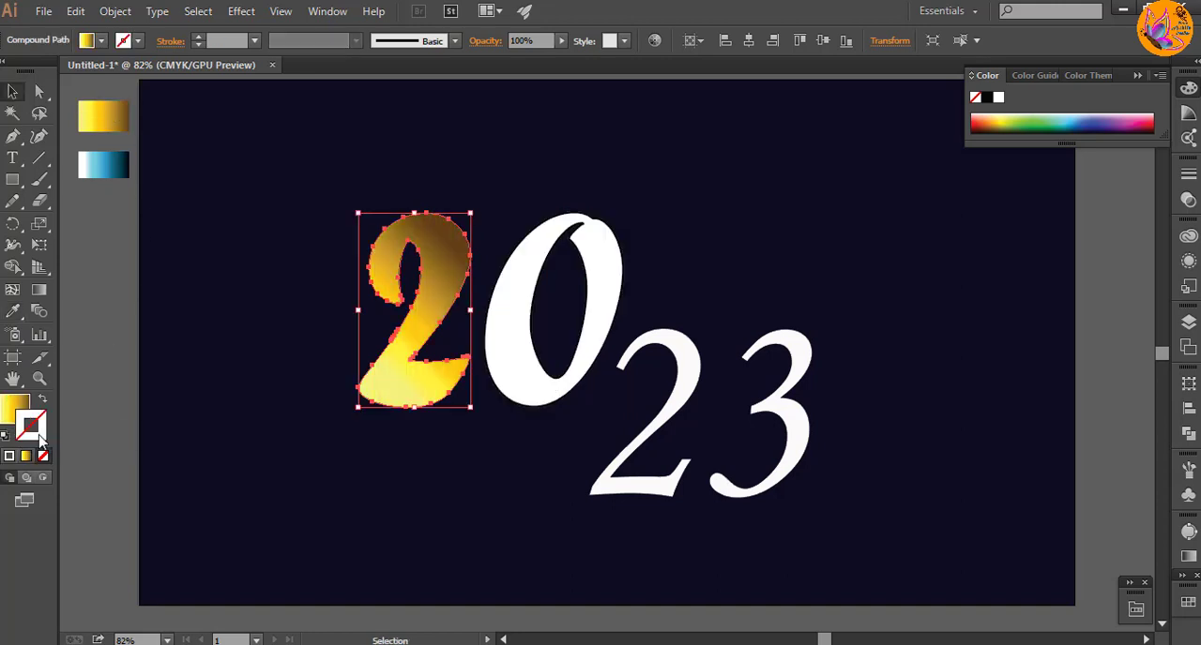
Step: Give the first outlined "2" no fill and a 3 pt stroke in the sampled blue gradient
key(i)
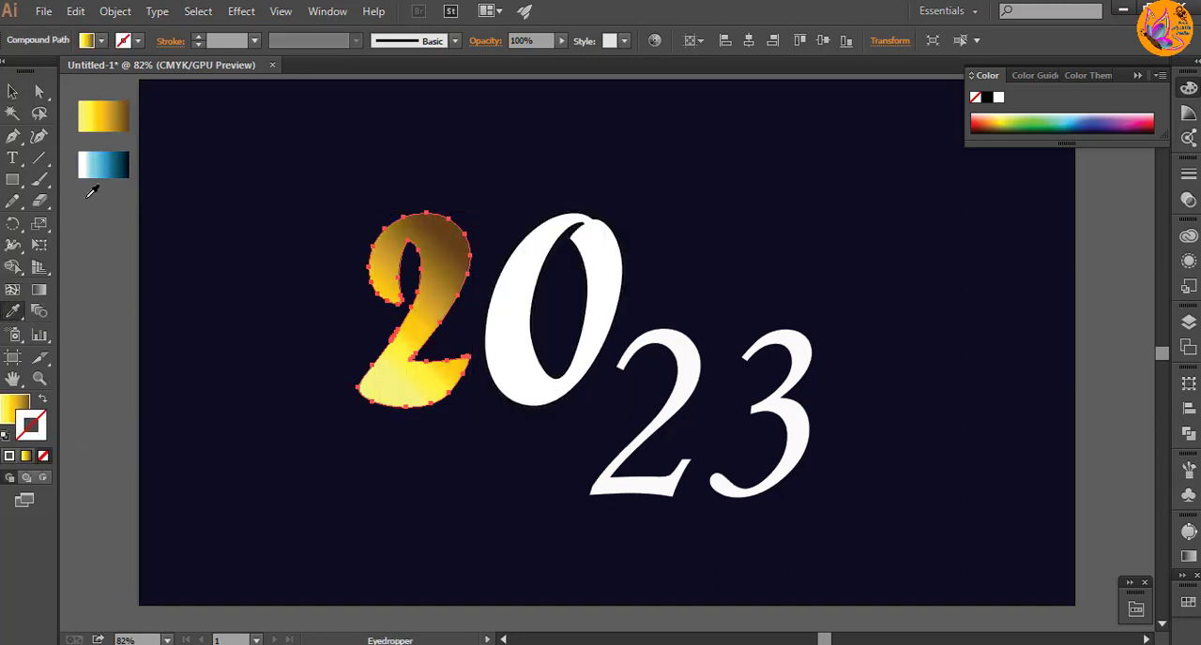
click(103, 165)
click(12, 407)
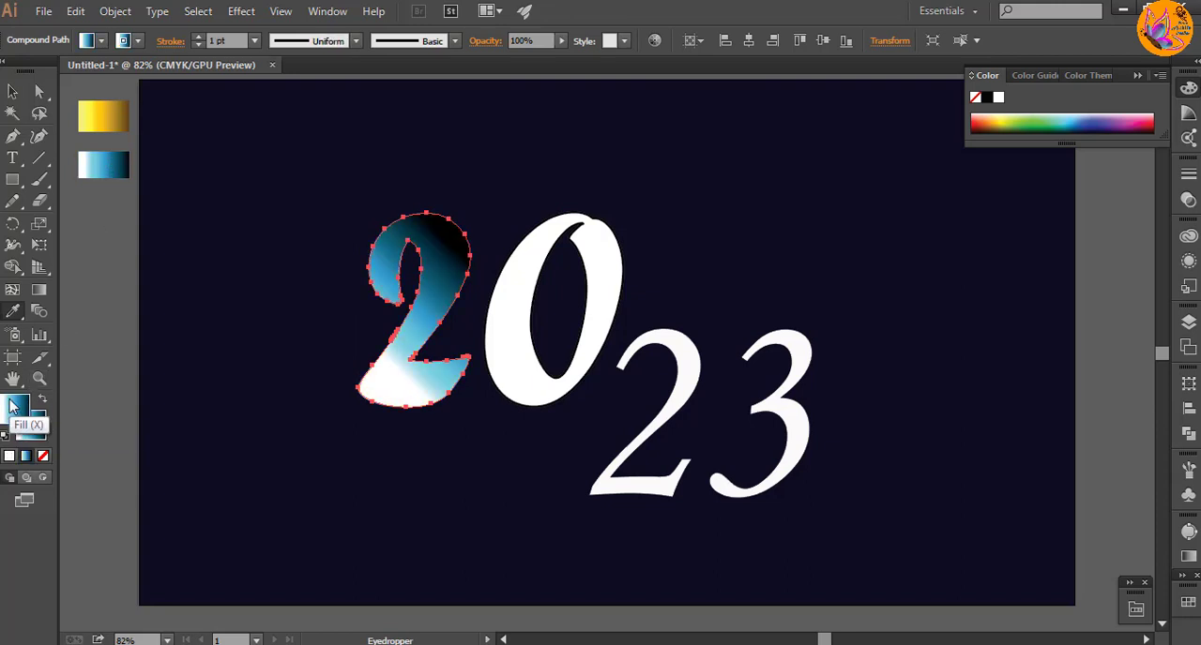
click(43, 456)
click(36, 433)
key(v)
click(255, 40)
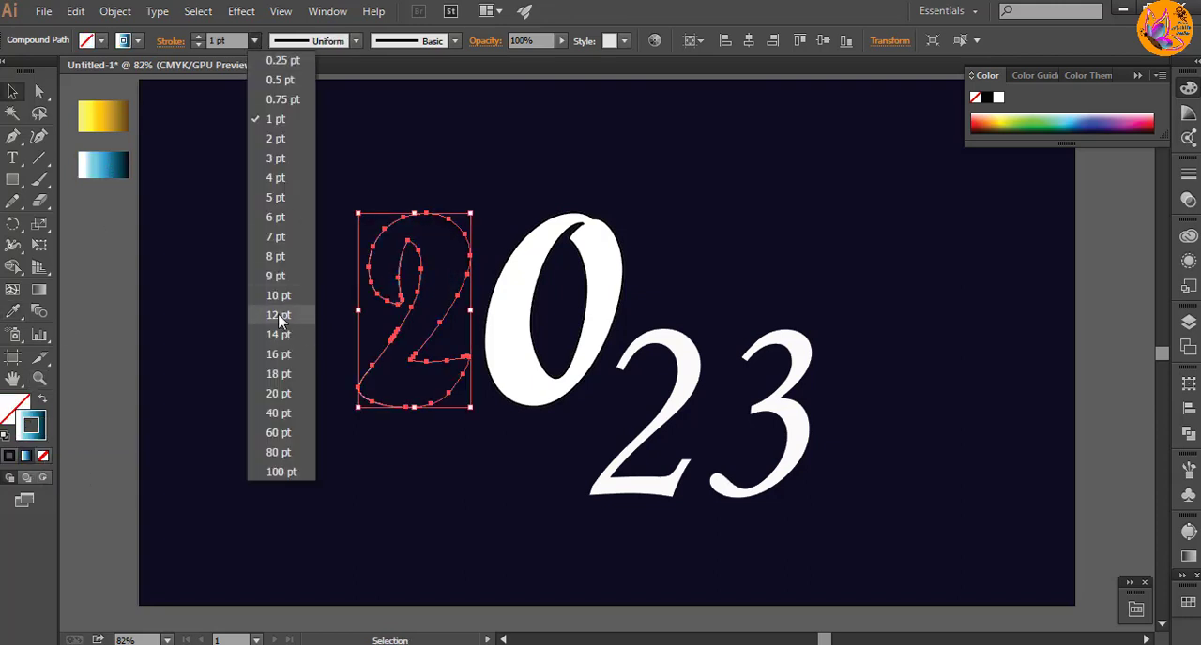
click(276, 158)
click(295, 243)
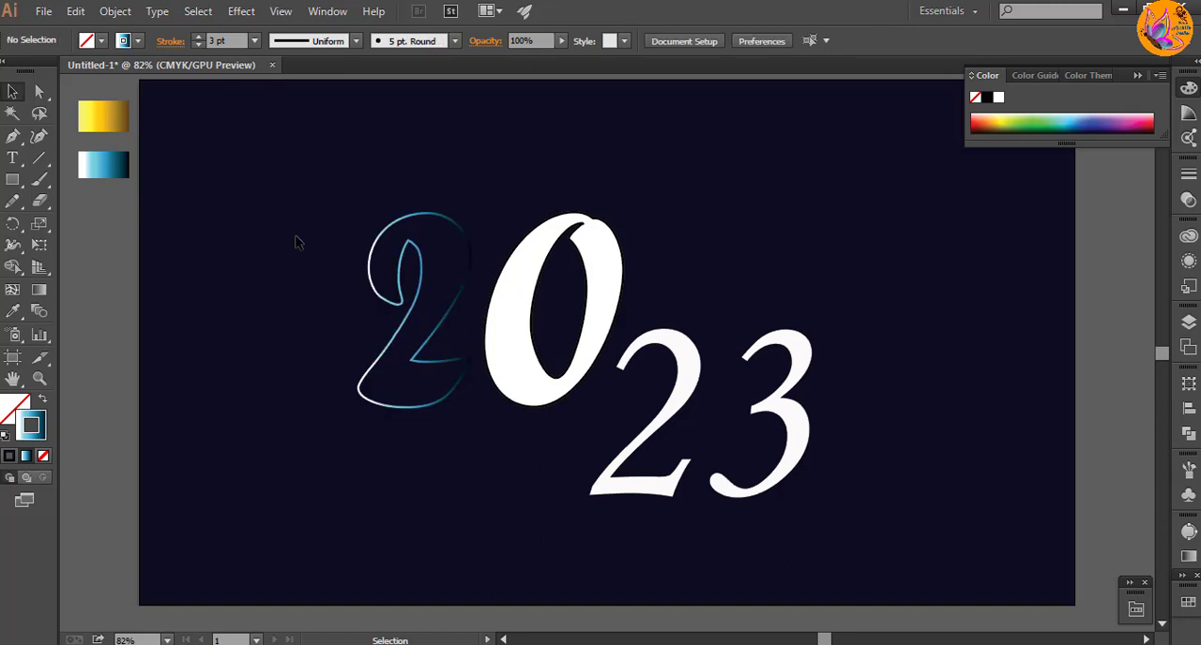
Step: Duplicate the blue-outlined "2" to its lower left and apply the sampled gold gradient to the original
drag(437, 366, 265, 403)
click(438, 401)
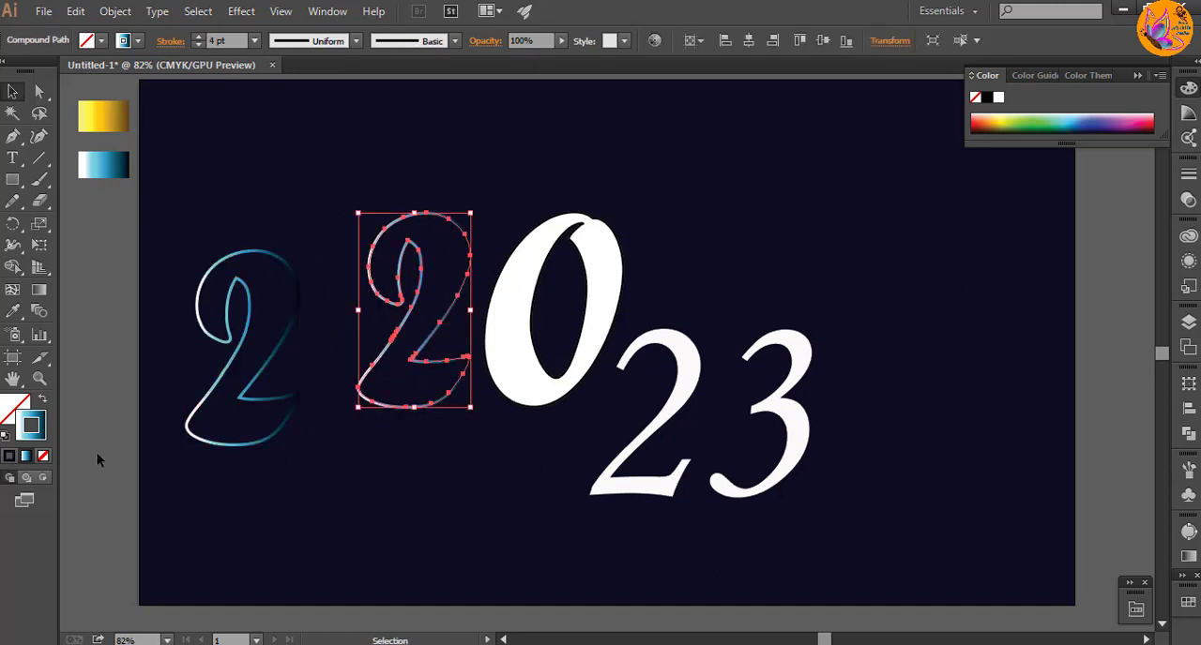
click(13, 311)
click(100, 117)
click(13, 92)
click(435, 461)
click(398, 387)
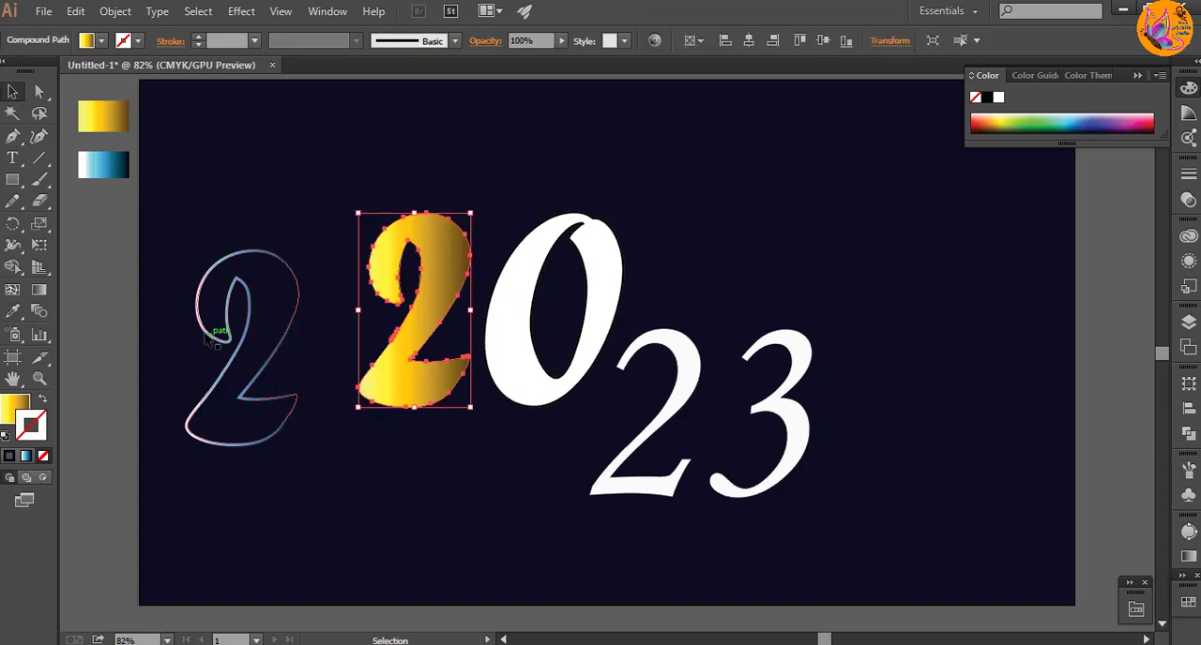
Step: Redirect the gold gradient on the first "2" diagonally from its lower left to its upper right
click(39, 290)
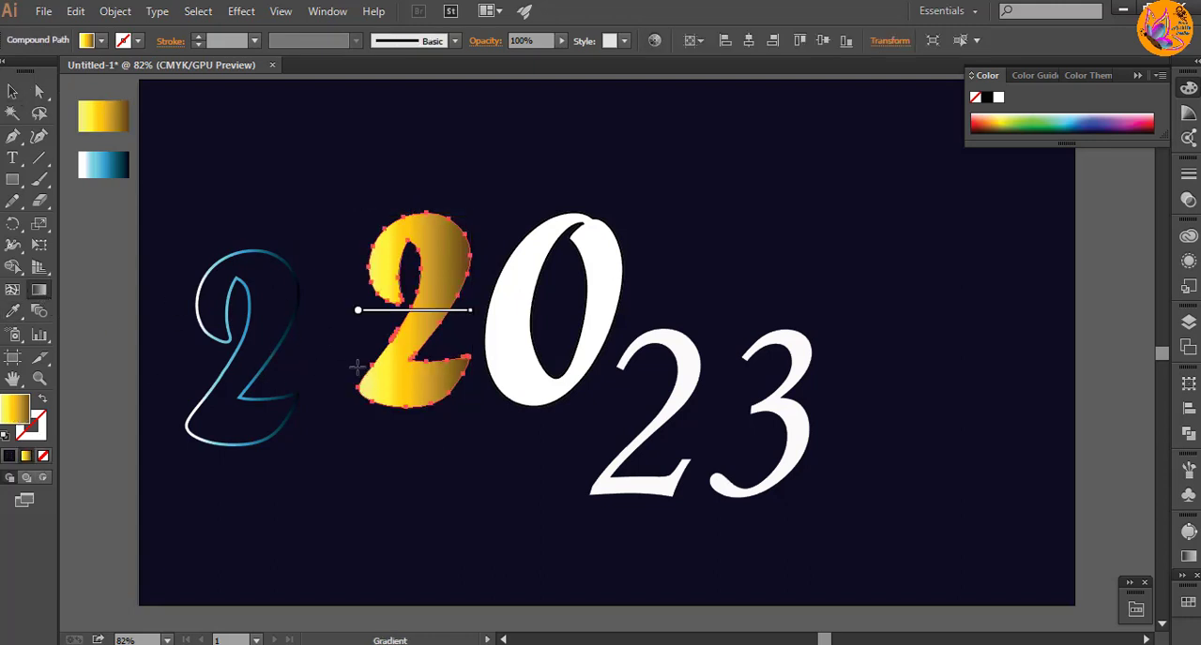
drag(383, 353, 467, 251)
click(13, 91)
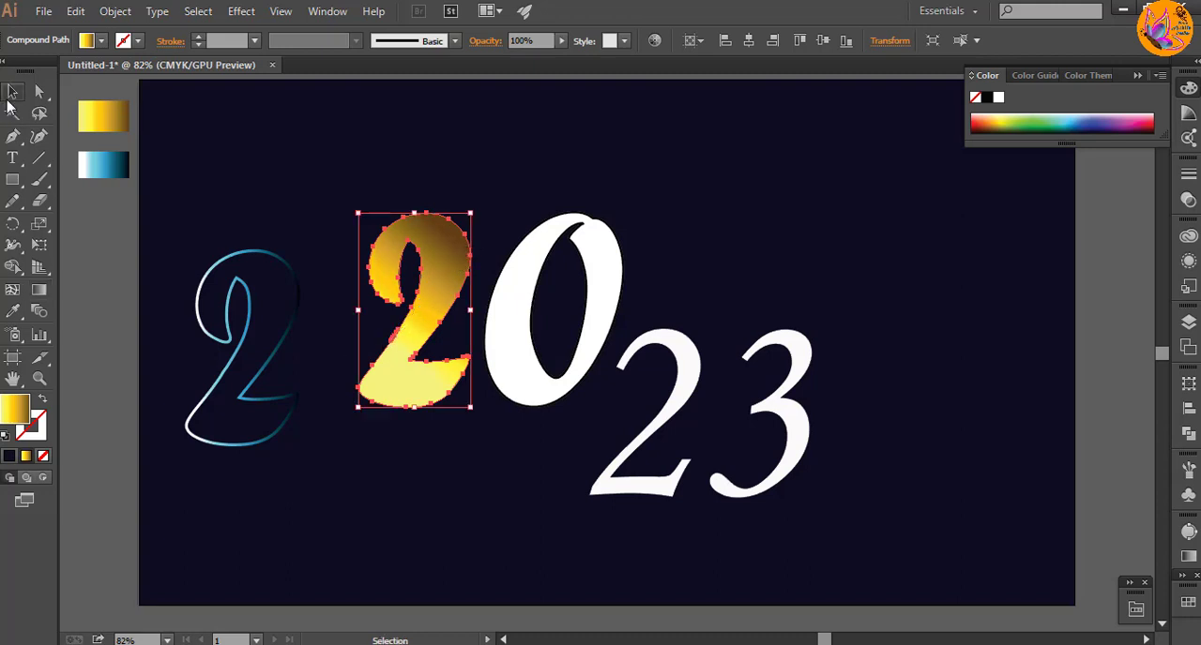
Step: Enlarge the blue-outlined copy of the "2" slightly and position it over the gold "2"
click(265, 441)
drag(298, 444, 312, 465)
mouse_move(289, 364)
mouse_down()
mouse_move(416, 290)
mouse_move(472, 319)
mouse_up()
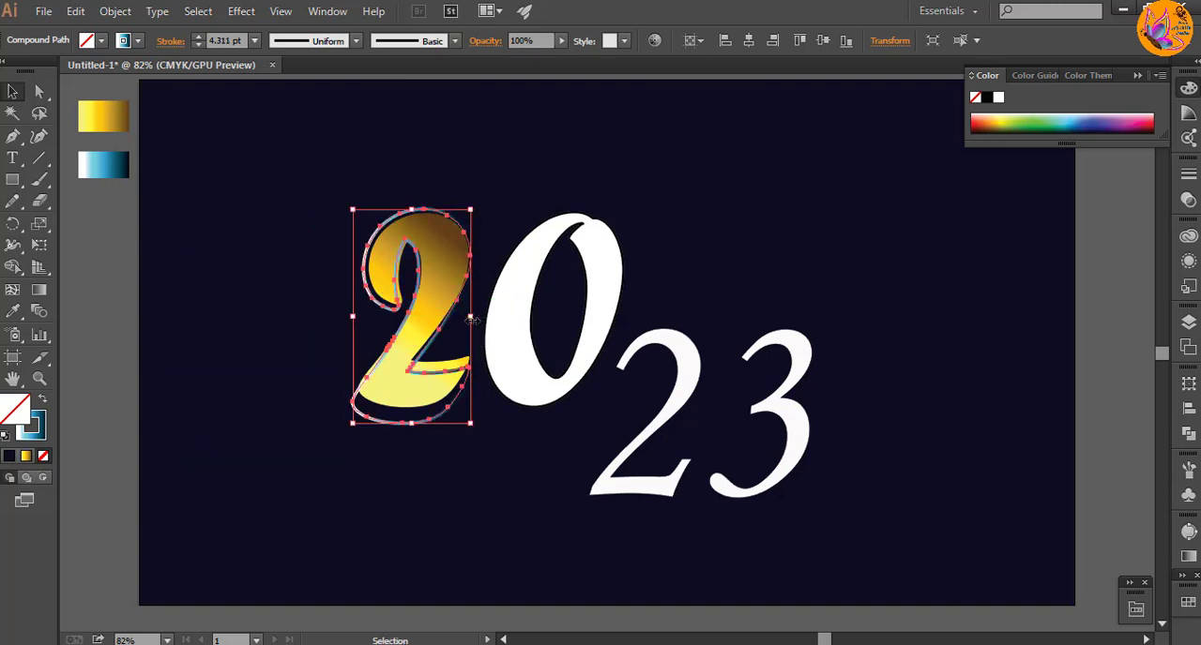
key(Right)
key(Right)
key(Right)
key(Right)
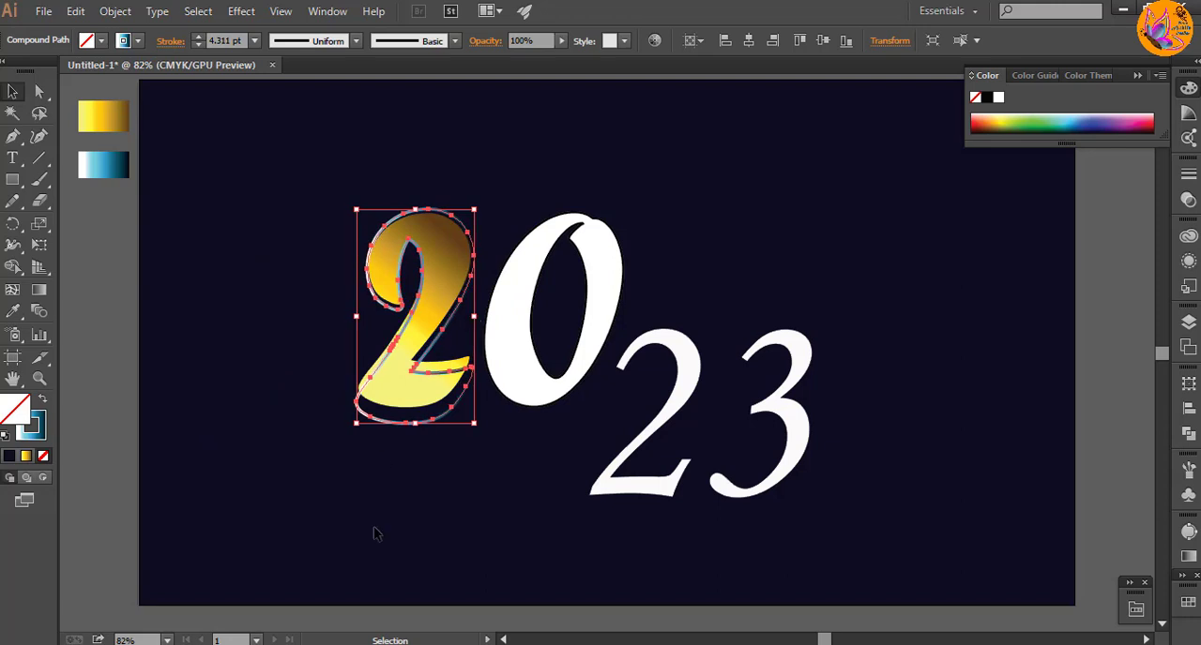
Step: Reduce the blue outline's height and overall size so it fits closely around the gold "2"
drag(414, 423, 414, 408)
drag(476, 213, 472, 208)
key(Down)
key(Down)
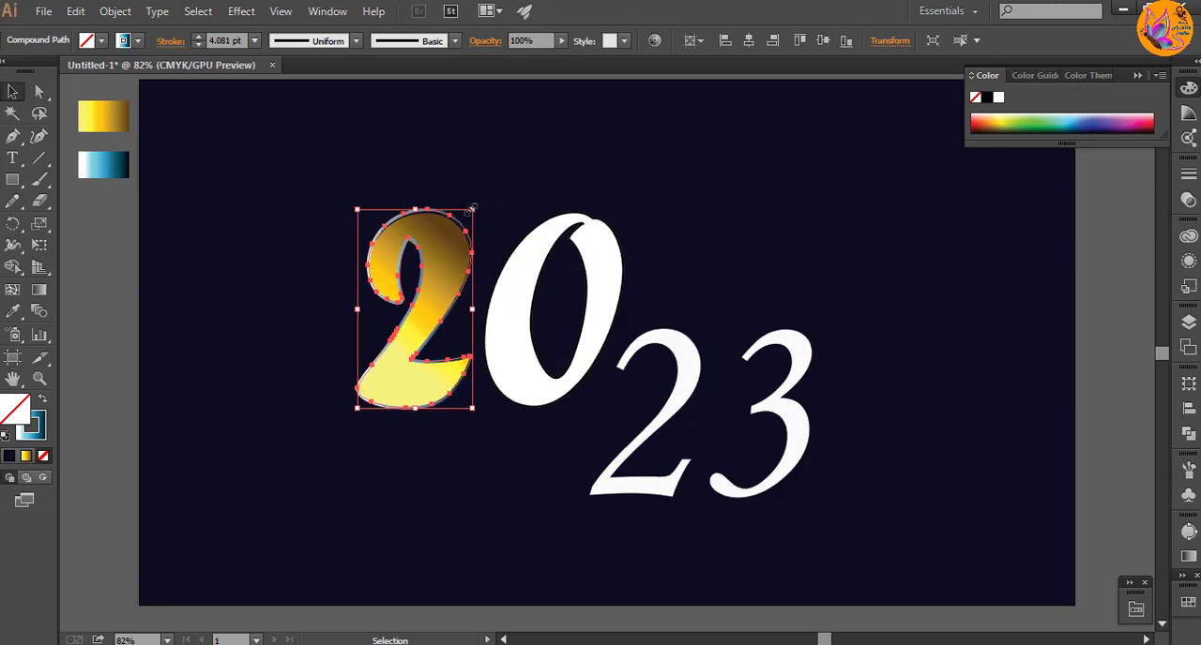
click(203, 375)
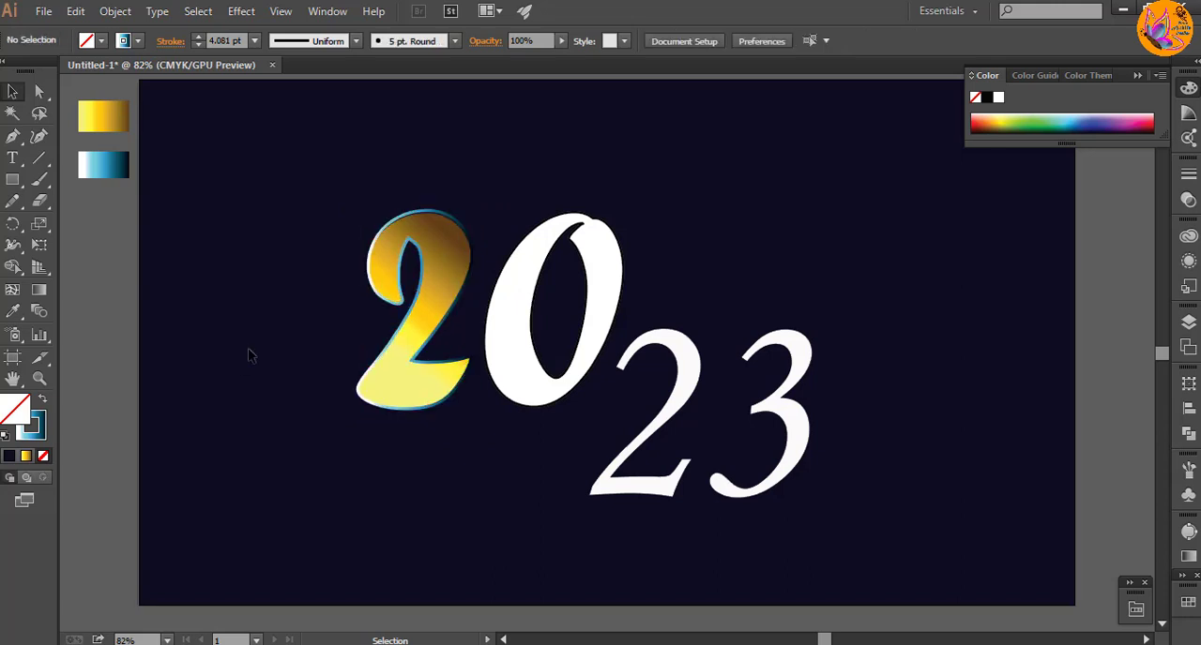
Step: Apply the sampled gold gradient to the "0", replacing its white fill and black stroke
click(525, 355)
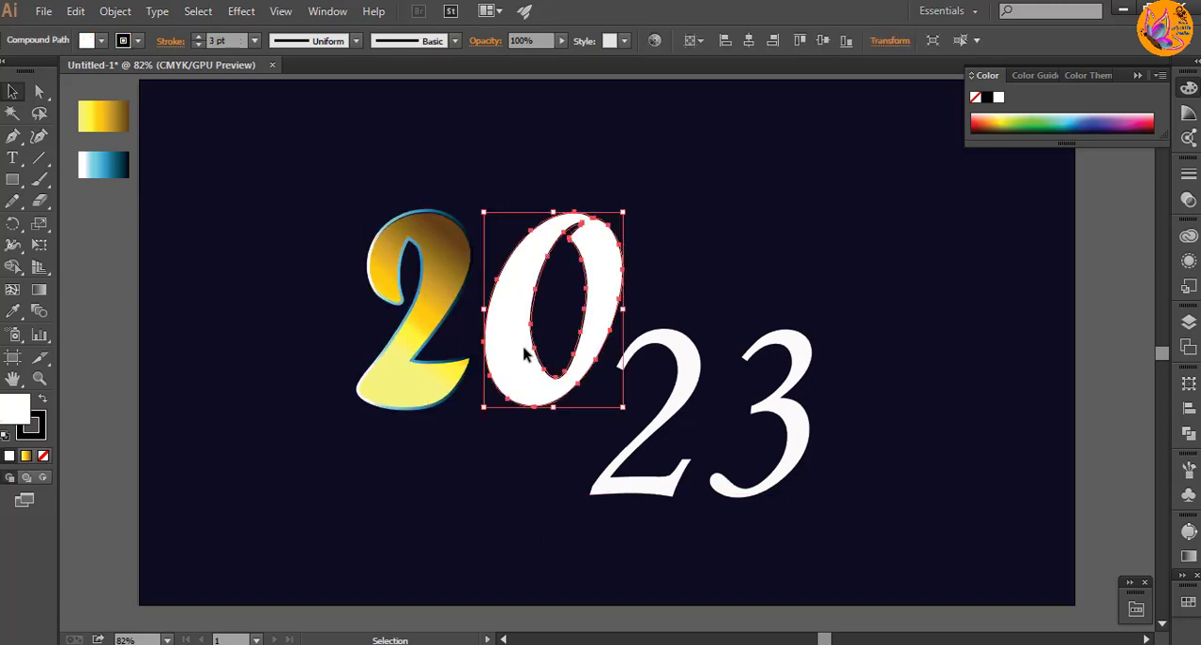
click(13, 311)
click(108, 111)
key(v)
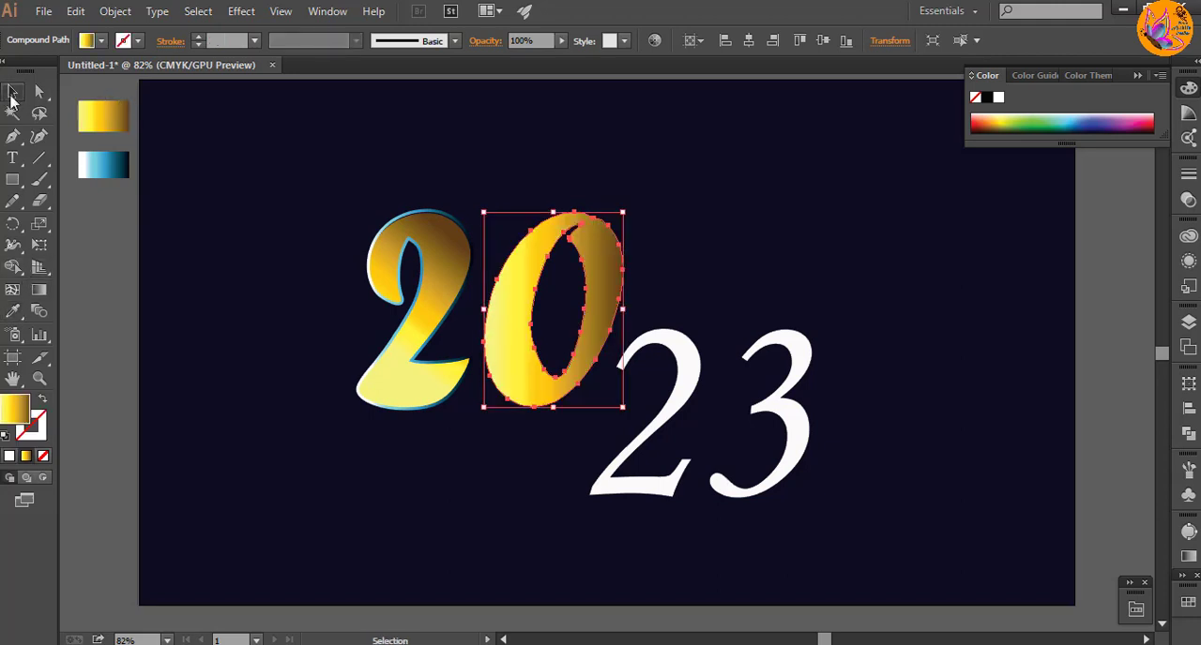
click(517, 455)
Step: Duplicate the gold "0" to the lower left and give the copy no fill and a 4 pt blue gradient stroke
drag(555, 390, 234, 500)
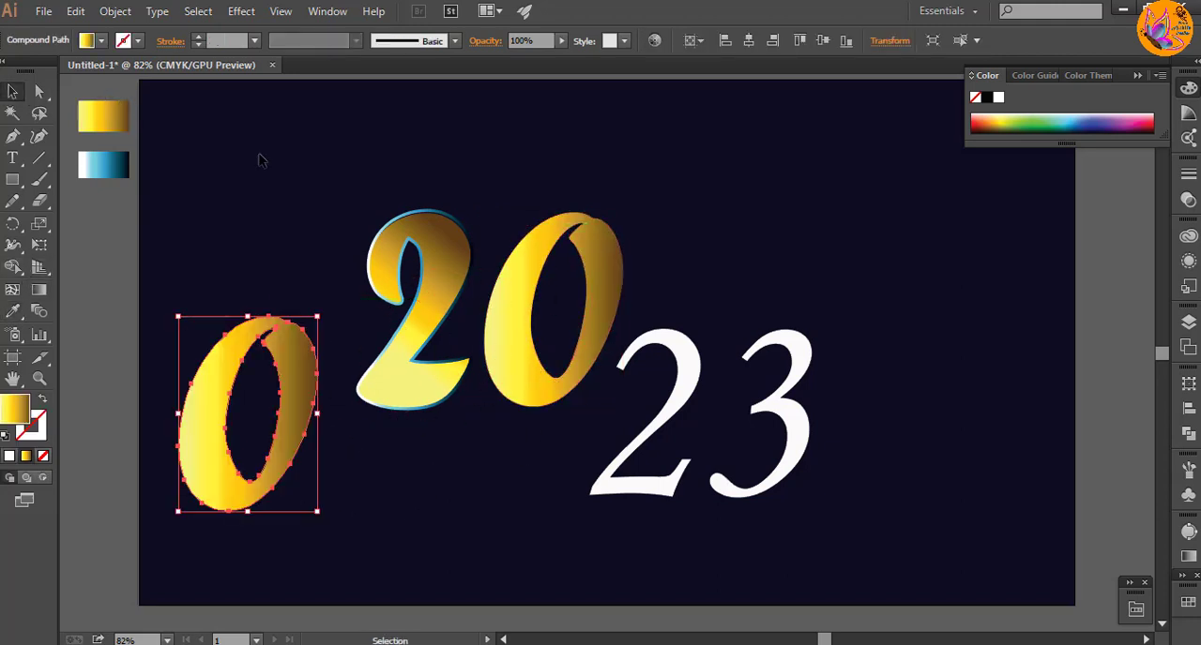
click(12, 311)
click(101, 174)
click(16, 94)
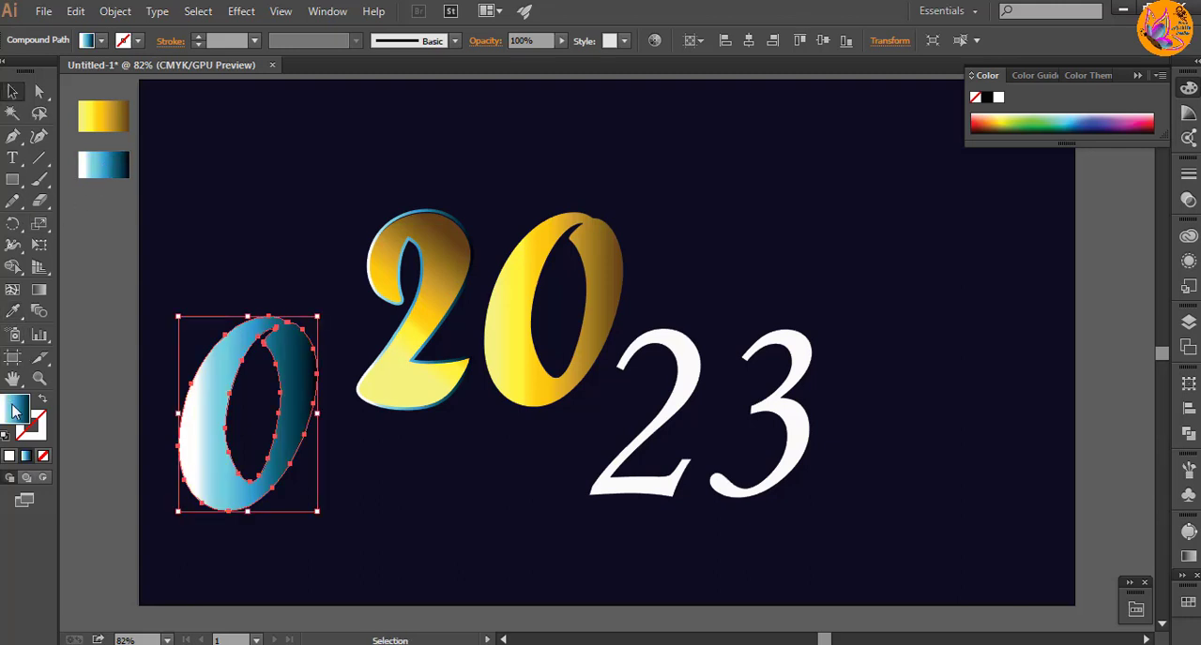
drag(13, 407, 41, 429)
click(41, 458)
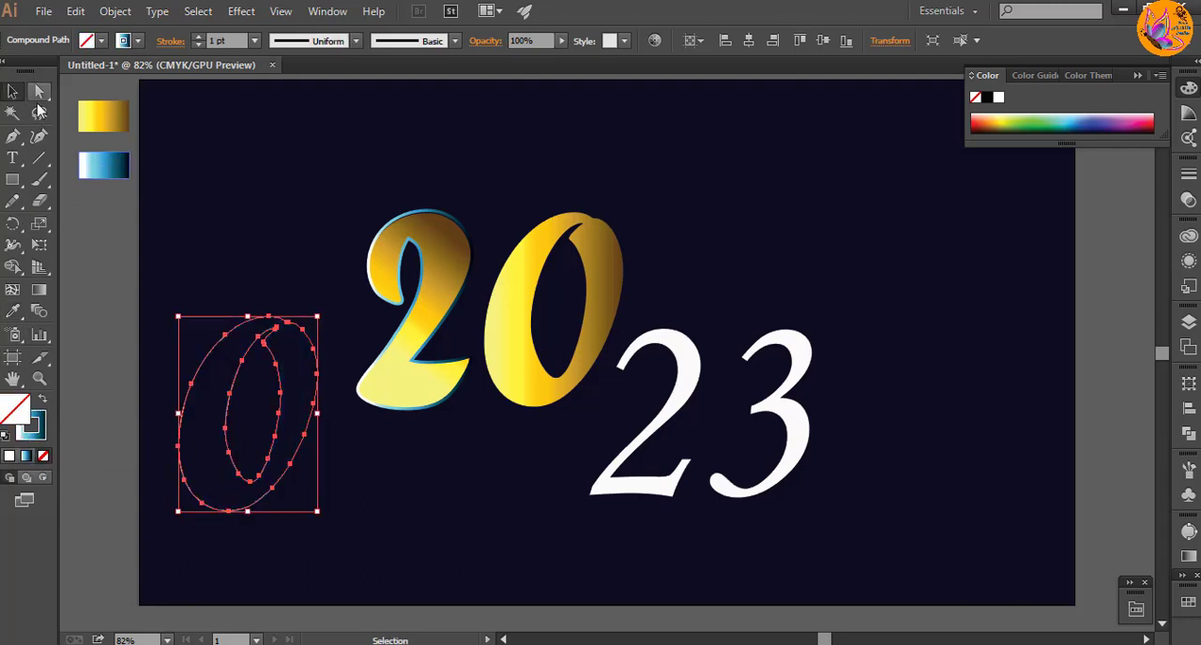
click(255, 41)
click(281, 181)
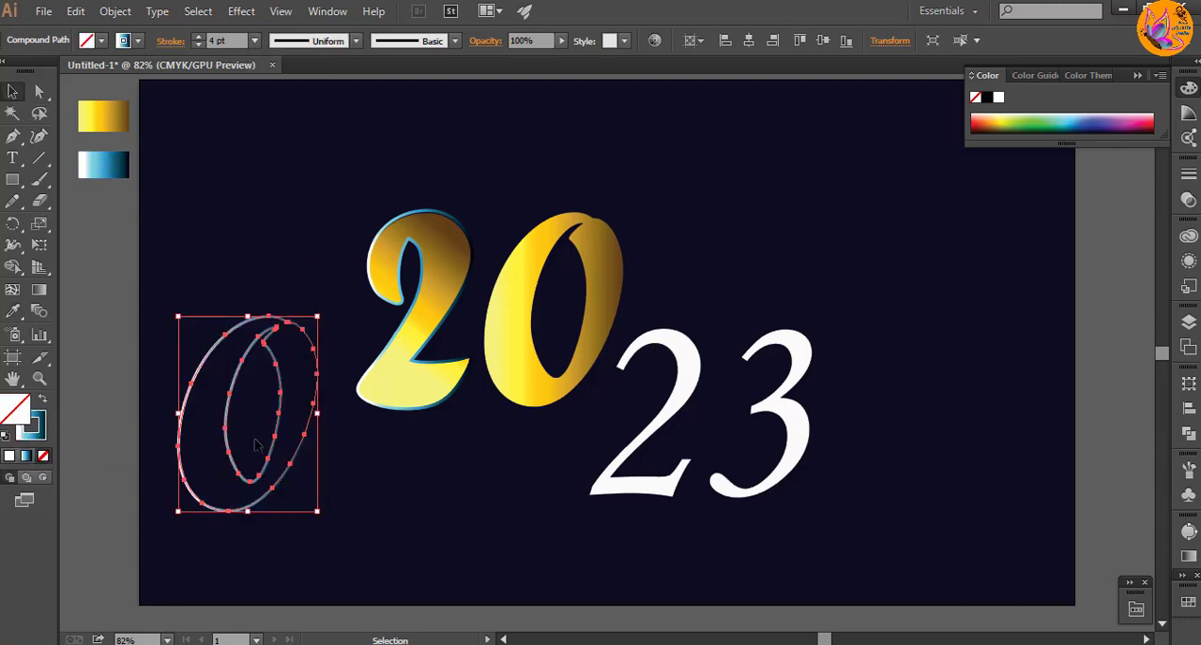
Step: Enlarge the blue-outlined "0" slightly, place it over the gold "0" and adjust its height, width and position to fit
mouse_move(317, 514)
mouse_down()
mouse_move(324, 503)
mouse_move(328, 526)
mouse_up()
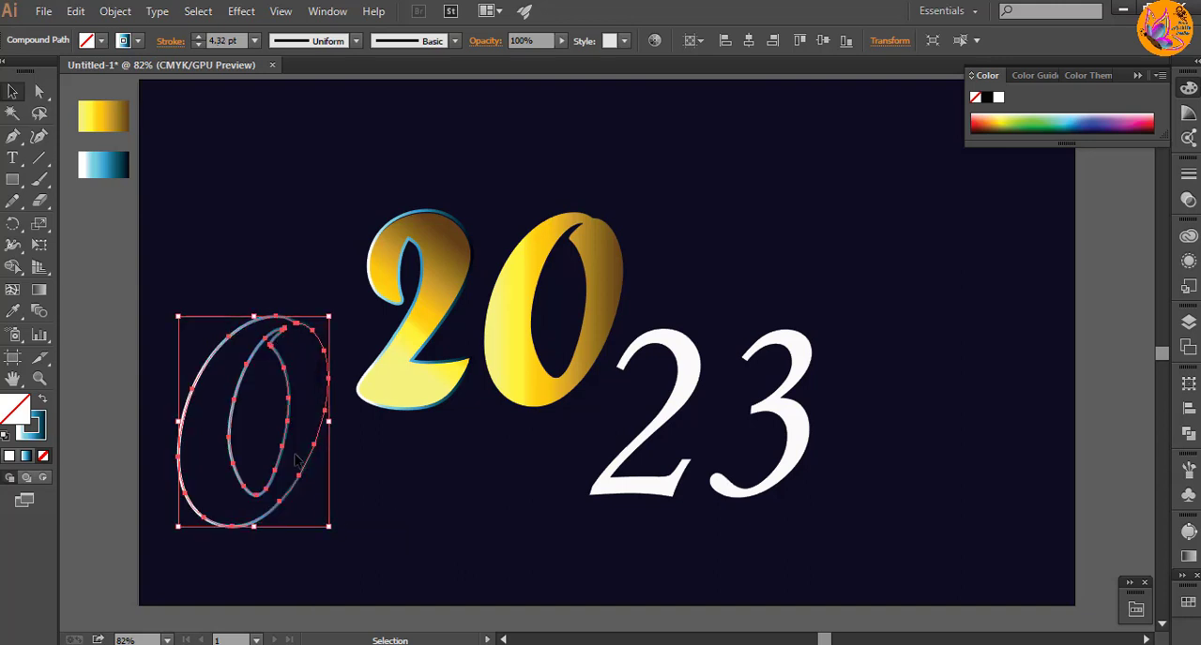
drag(286, 429, 587, 328)
drag(555, 426, 554, 413)
drag(631, 310, 624, 311)
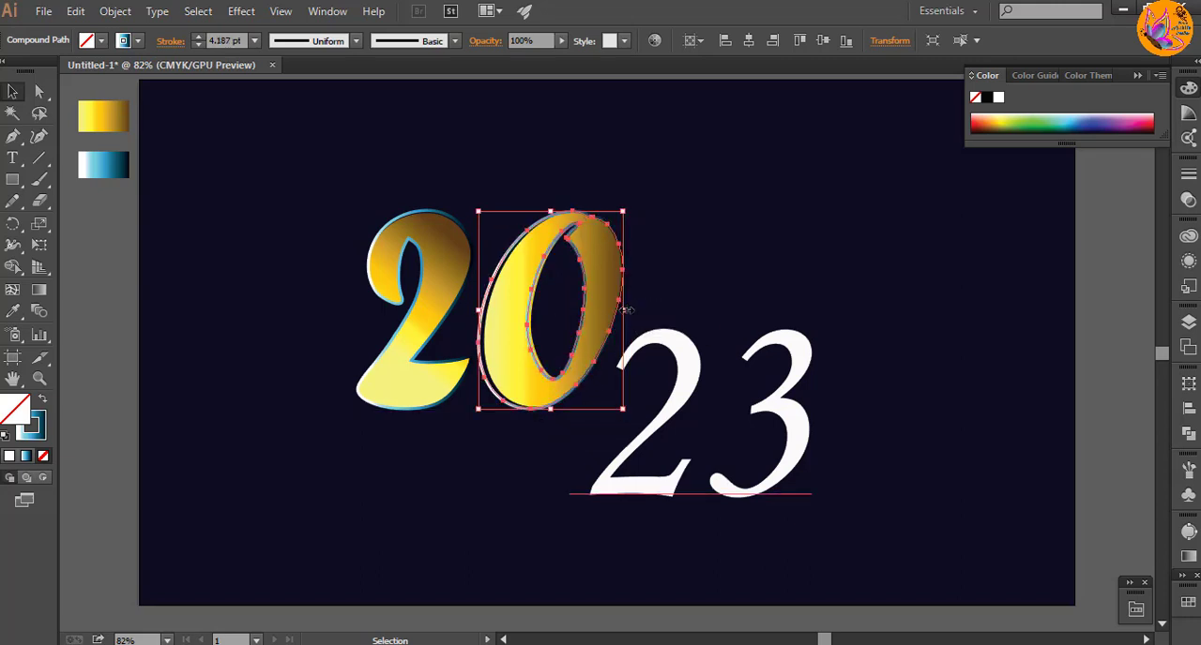
key(Right)
key(Right)
key(Right)
key(Right)
key(Right)
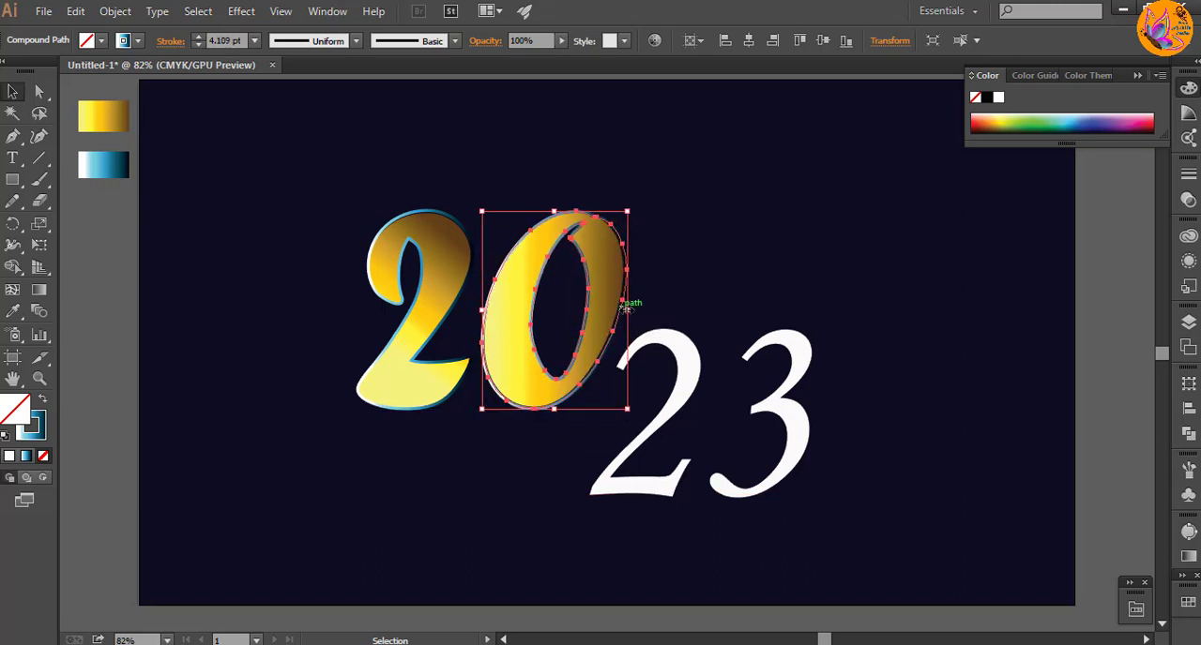
key(Left)
click(710, 274)
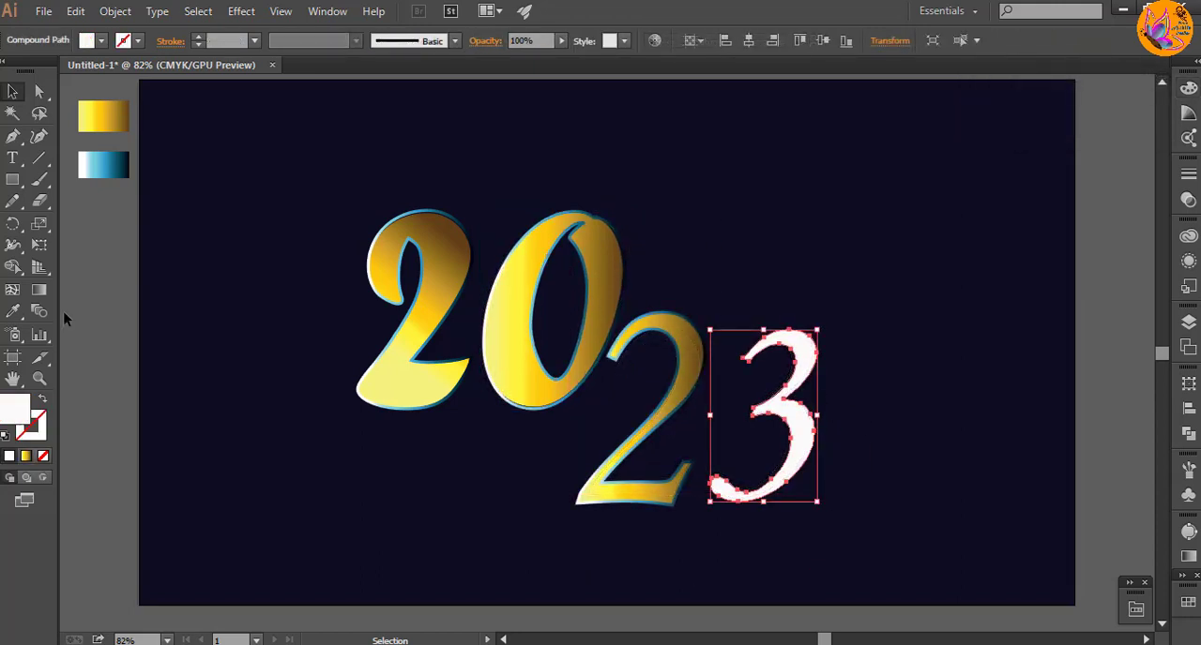
Step: Try a 4 pt stroke in the sampled blue gradient without a fill on the "3"
click(13, 311)
click(113, 164)
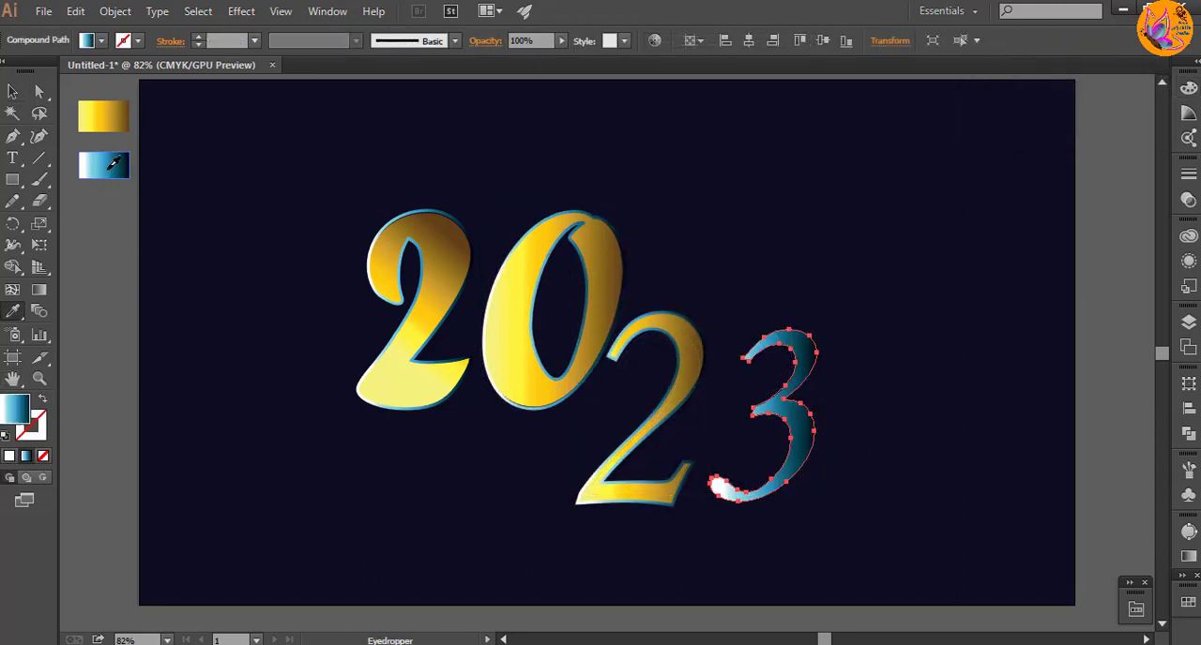
drag(41, 413, 39, 427)
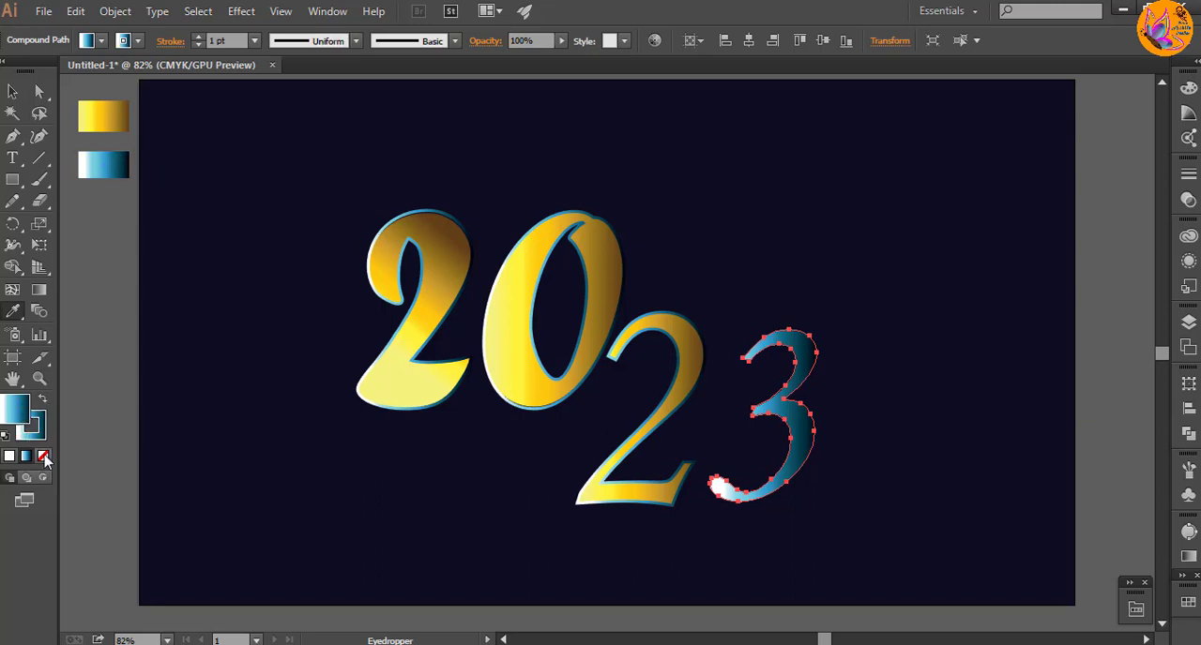
click(44, 457)
click(255, 41)
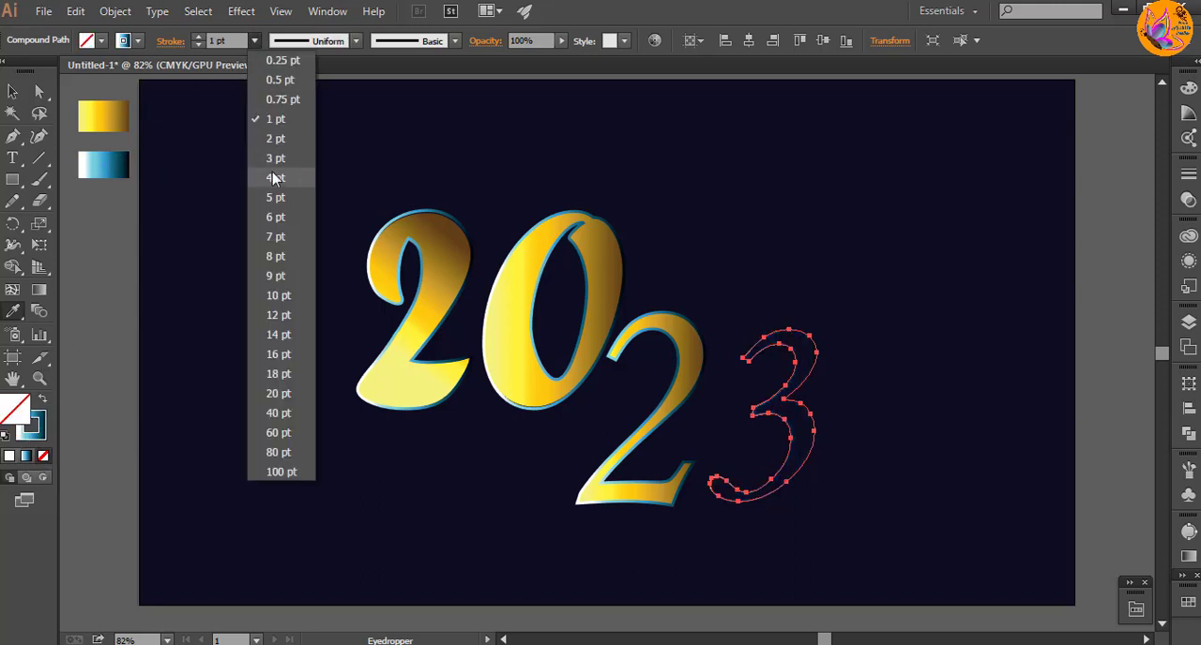
click(277, 168)
click(255, 41)
click(280, 189)
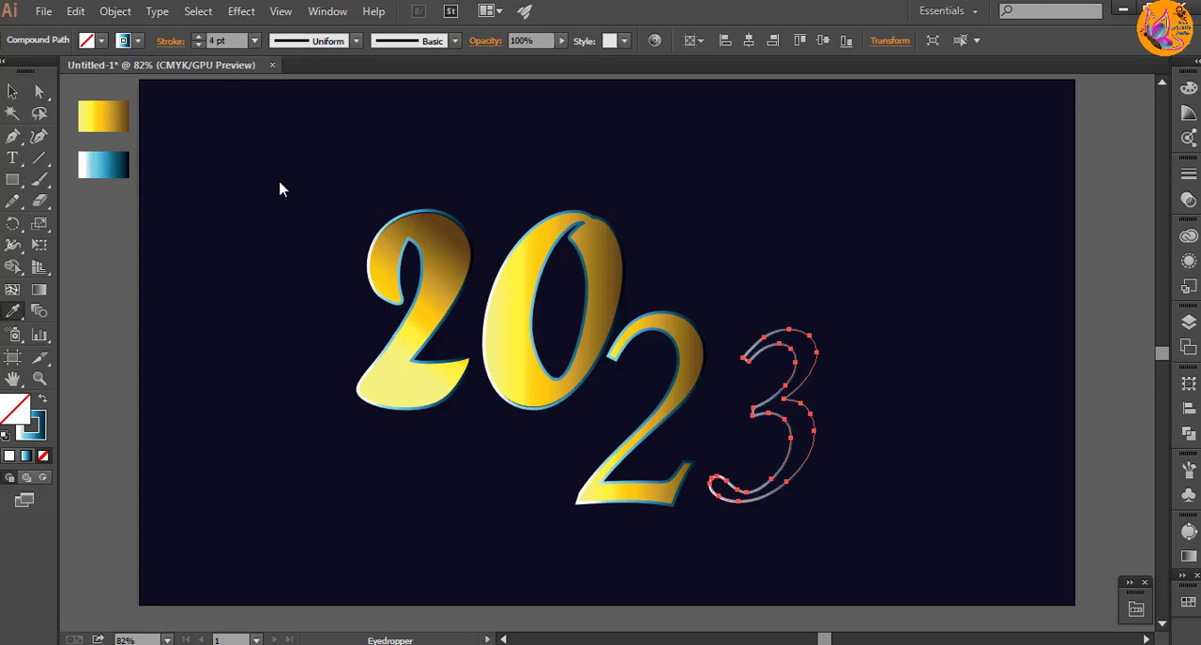
click(12, 92)
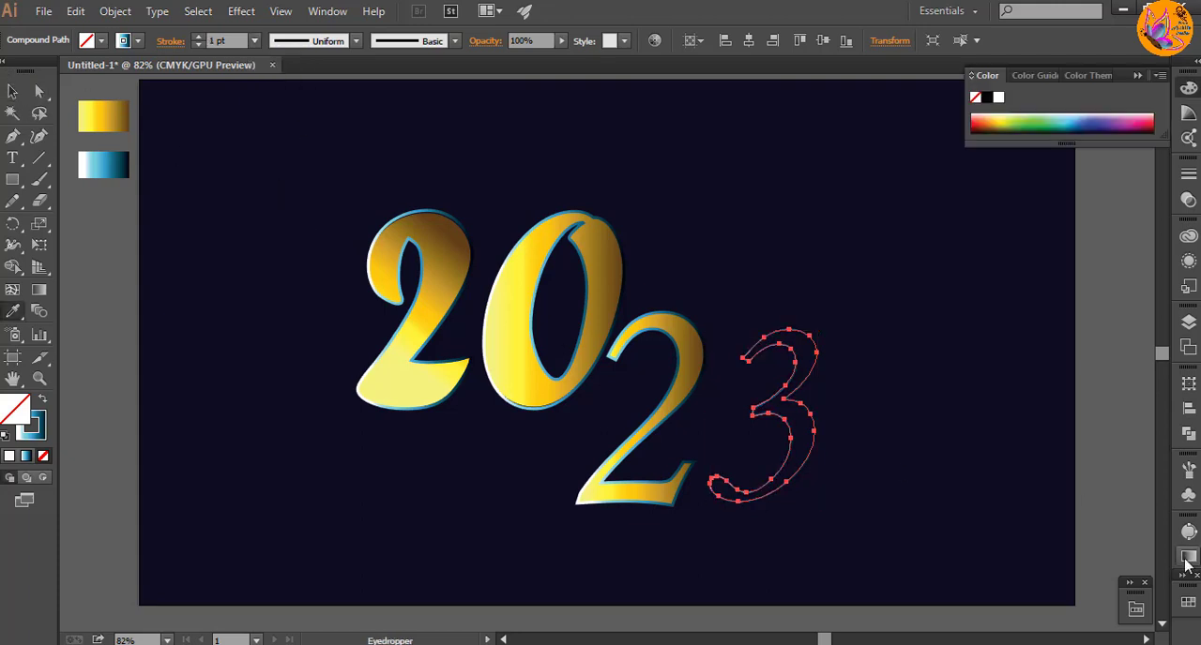
Step: Give the "3" the gold gradient fill and 4 pt blue gradient stroke sampled from the neighbouring "2"
click(1188, 559)
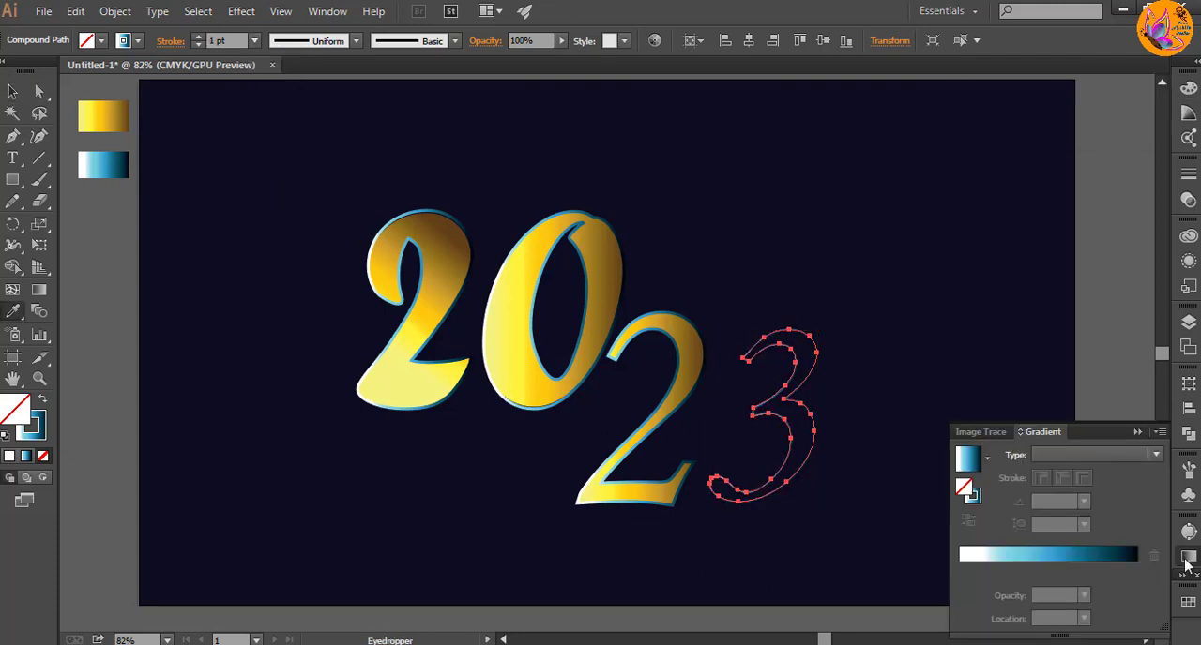
click(94, 119)
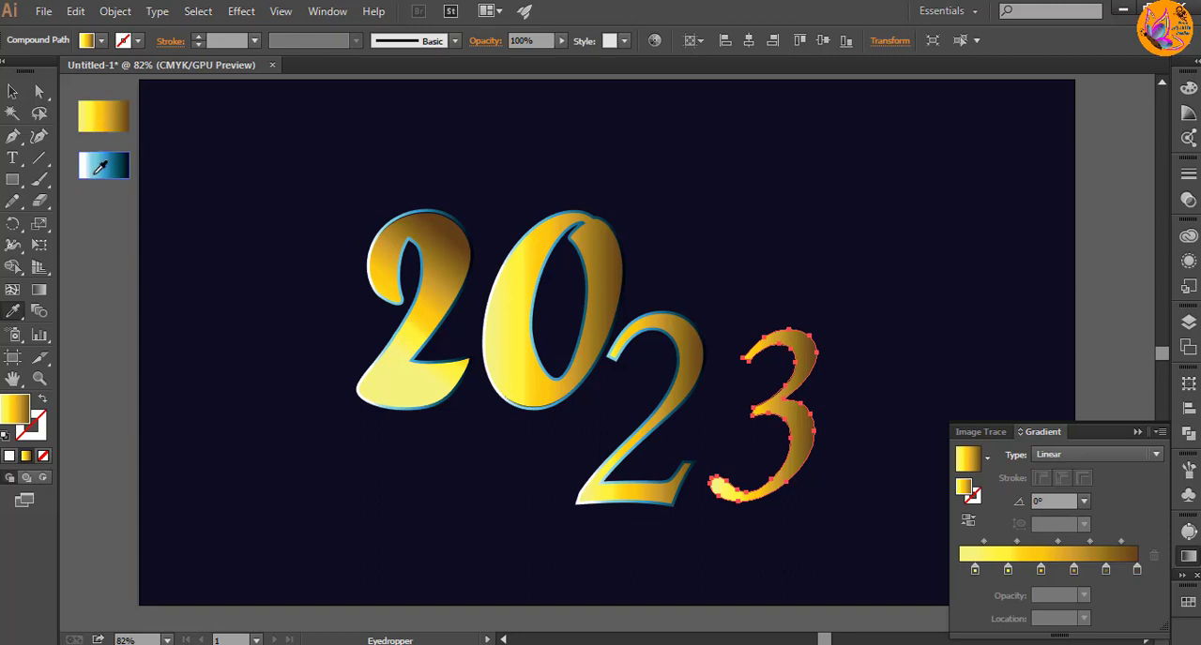
click(643, 428)
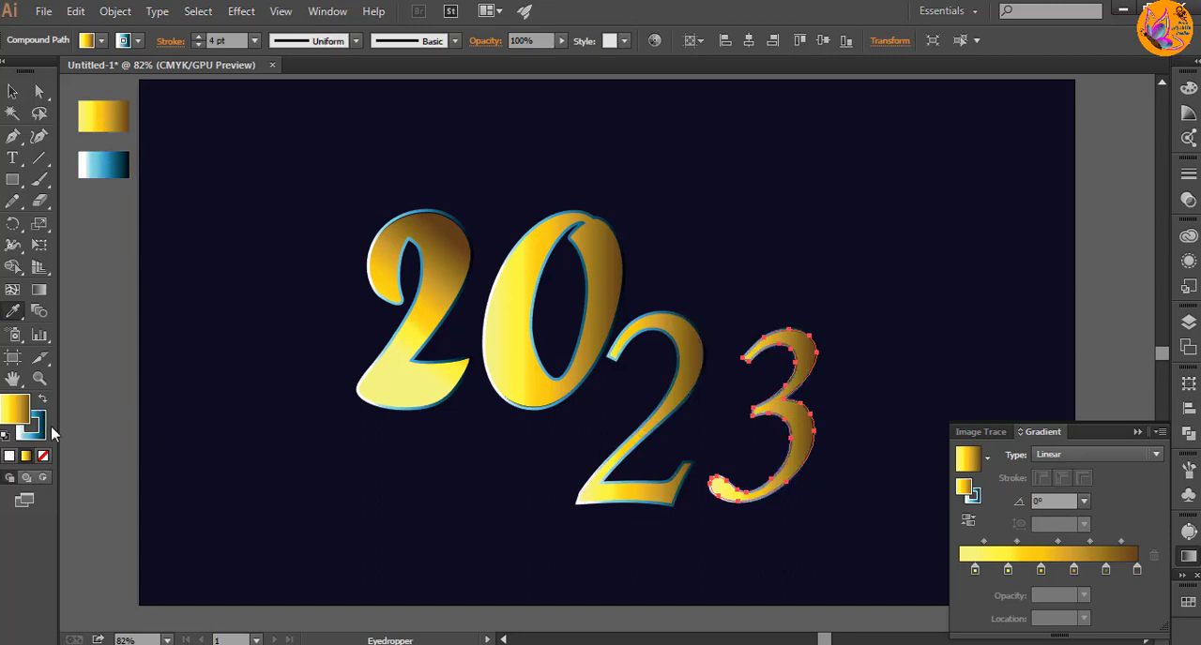
click(13, 91)
click(484, 510)
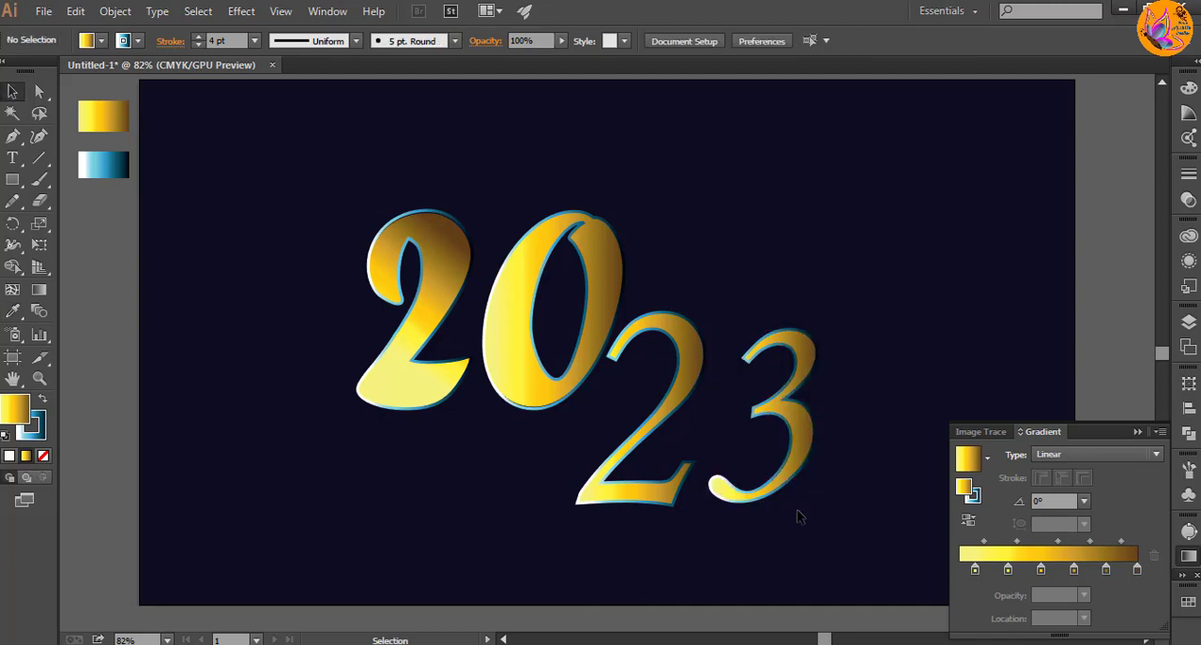
Step: Enlarge the "3" slightly from its upper-left corner to match the neighbouring "2", and close the gradient settings
click(786, 469)
drag(710, 330, 704, 316)
click(1138, 432)
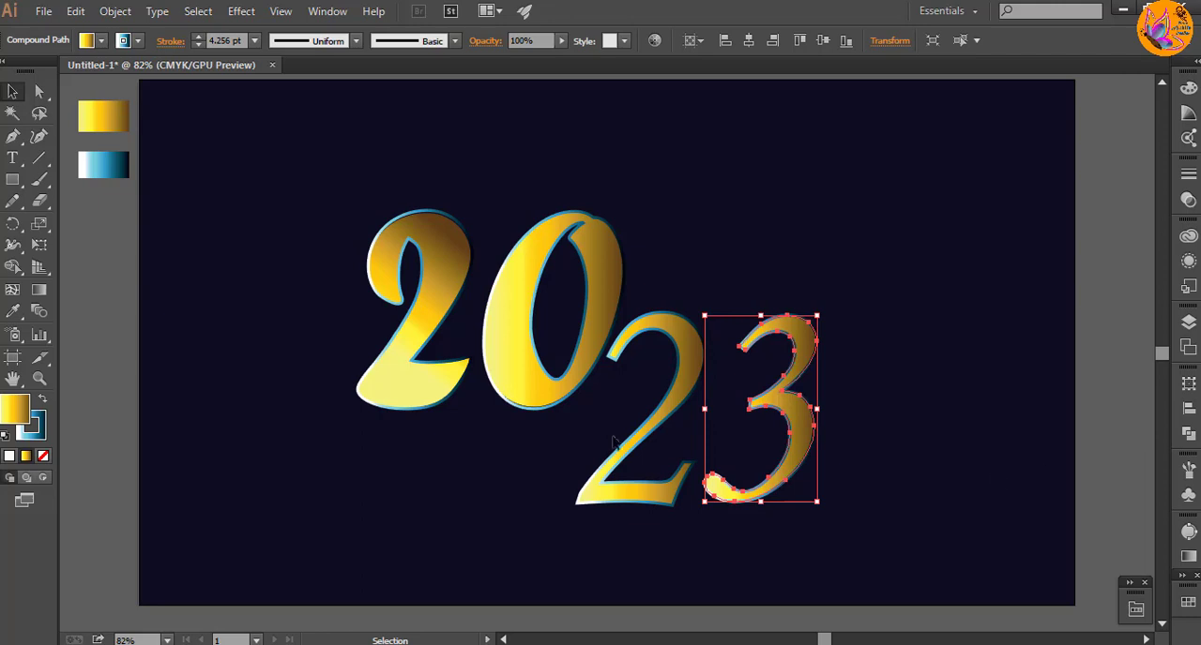
Step: Redirect the gold gradient on the "3" diagonally from its lower left to its upper right
click(39, 290)
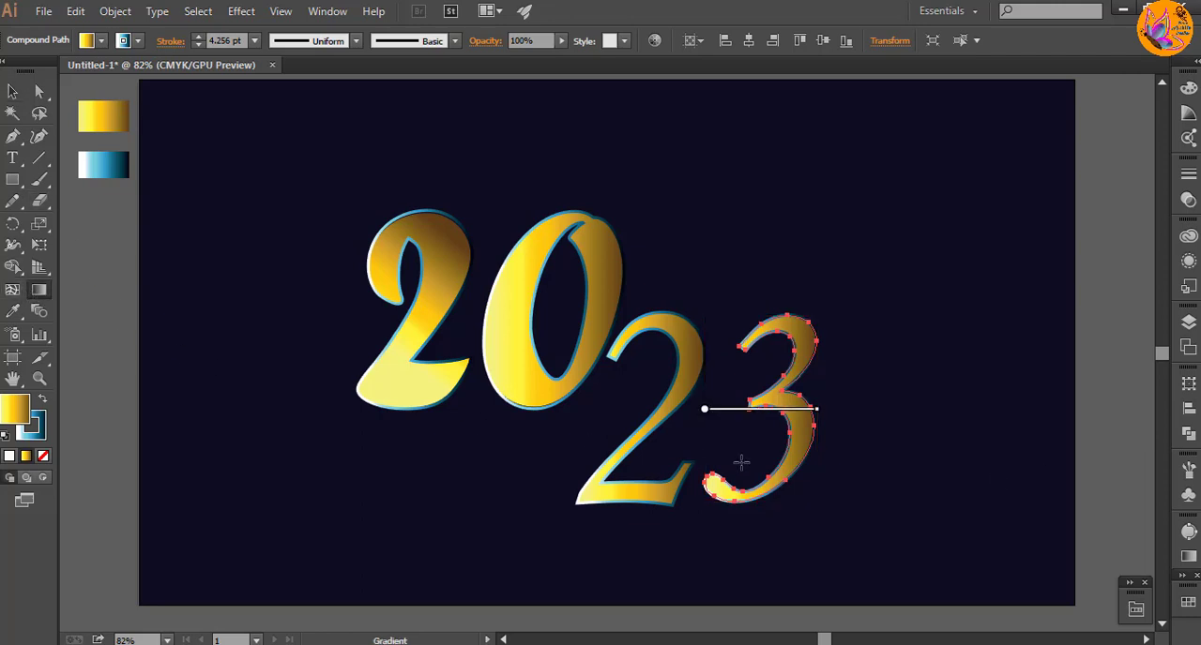
mouse_move(740, 462)
mouse_down()
mouse_move(785, 423)
mouse_move(812, 353)
mouse_move(803, 347)
mouse_up()
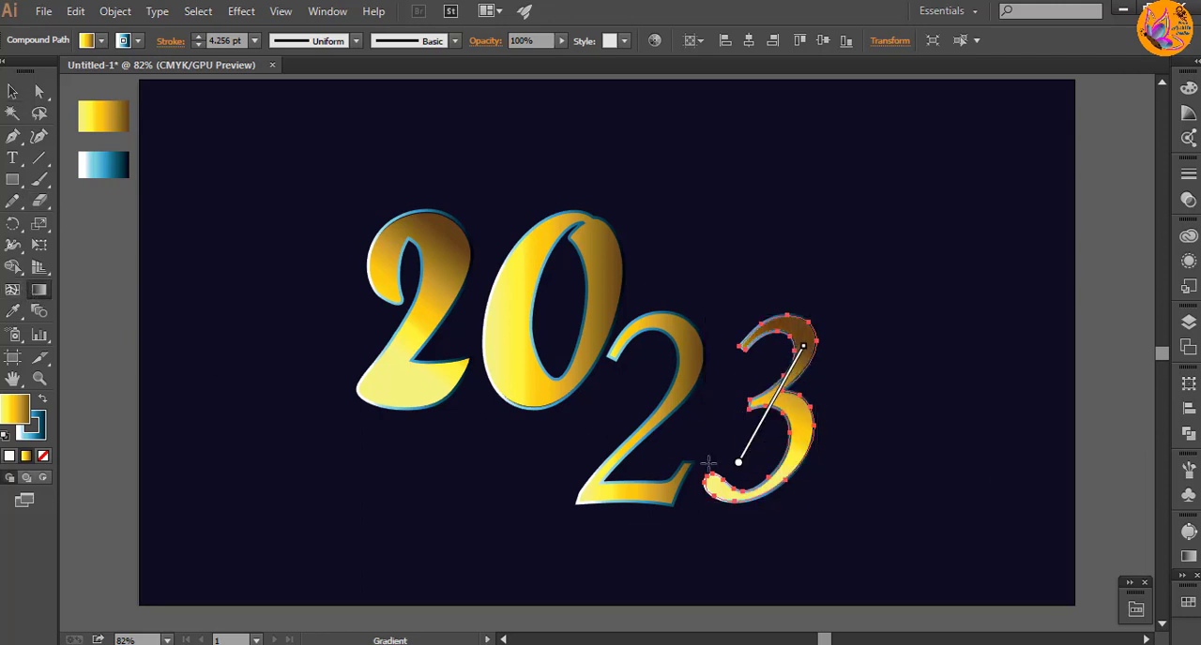
key(v)
Step: Redirect the gold gradient on the second "2" diagonally from its lower left to its upper right
click(603, 439)
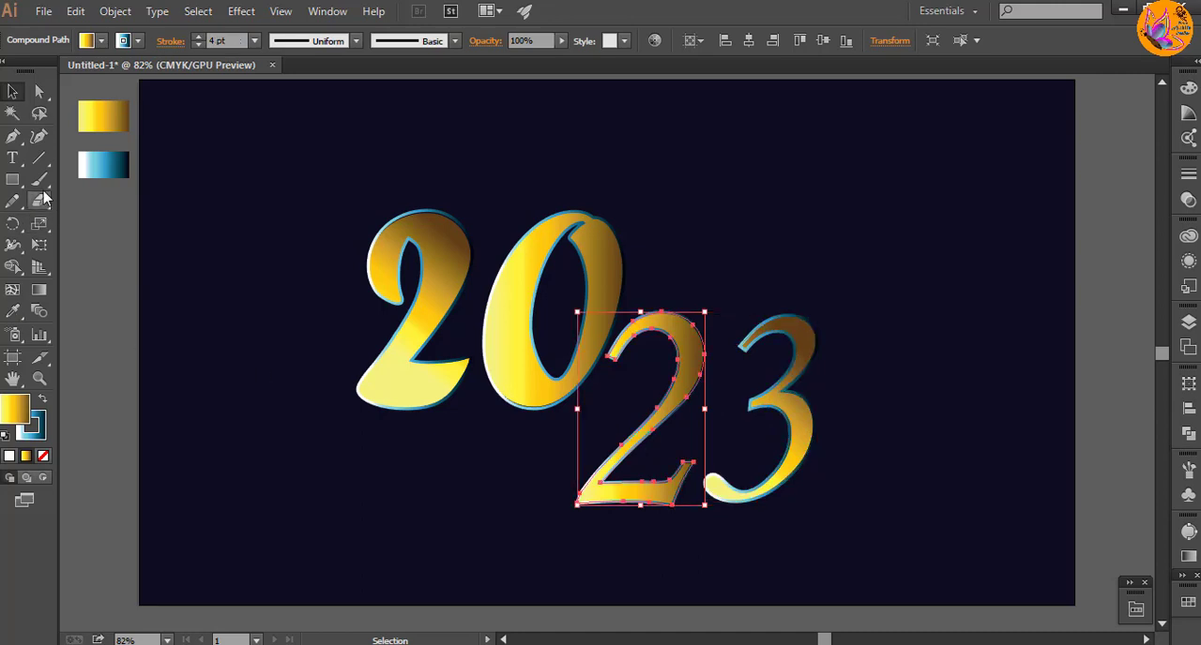
click(38, 290)
mouse_move(589, 466)
mouse_down()
mouse_move(643, 397)
mouse_move(706, 355)
mouse_move(684, 381)
mouse_up()
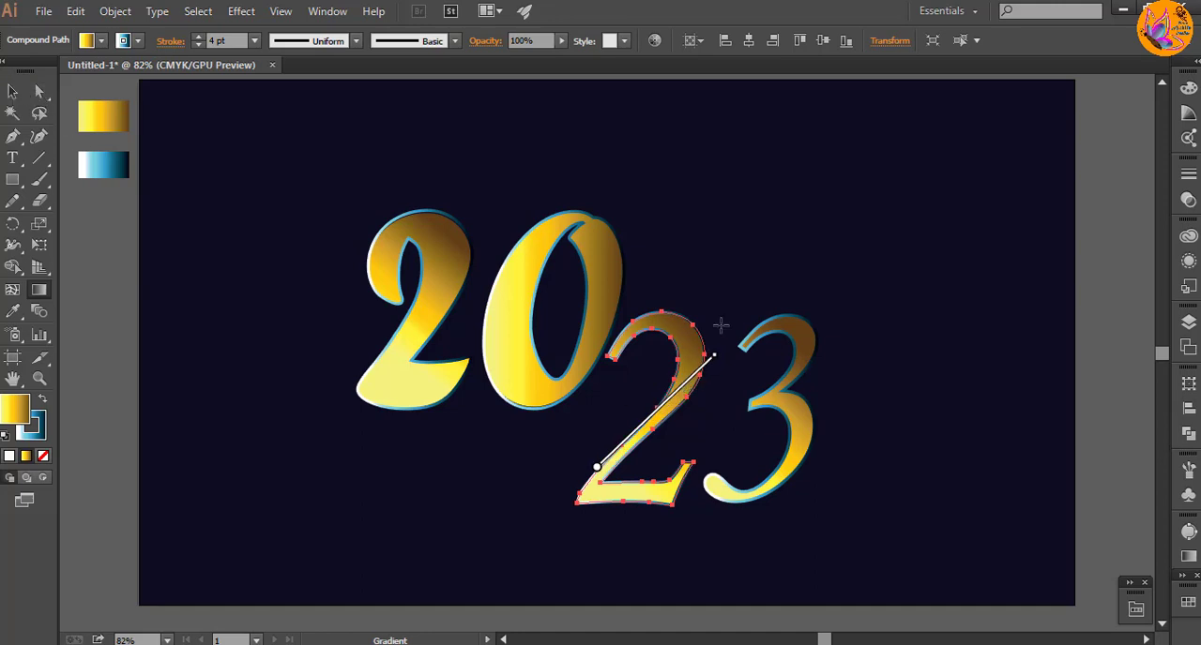
Step: Draw two small white circles without a stroke, set diagonally apart in the artboard's lower-left area, and make the lower one fully transparent
click(13, 93)
click(807, 355)
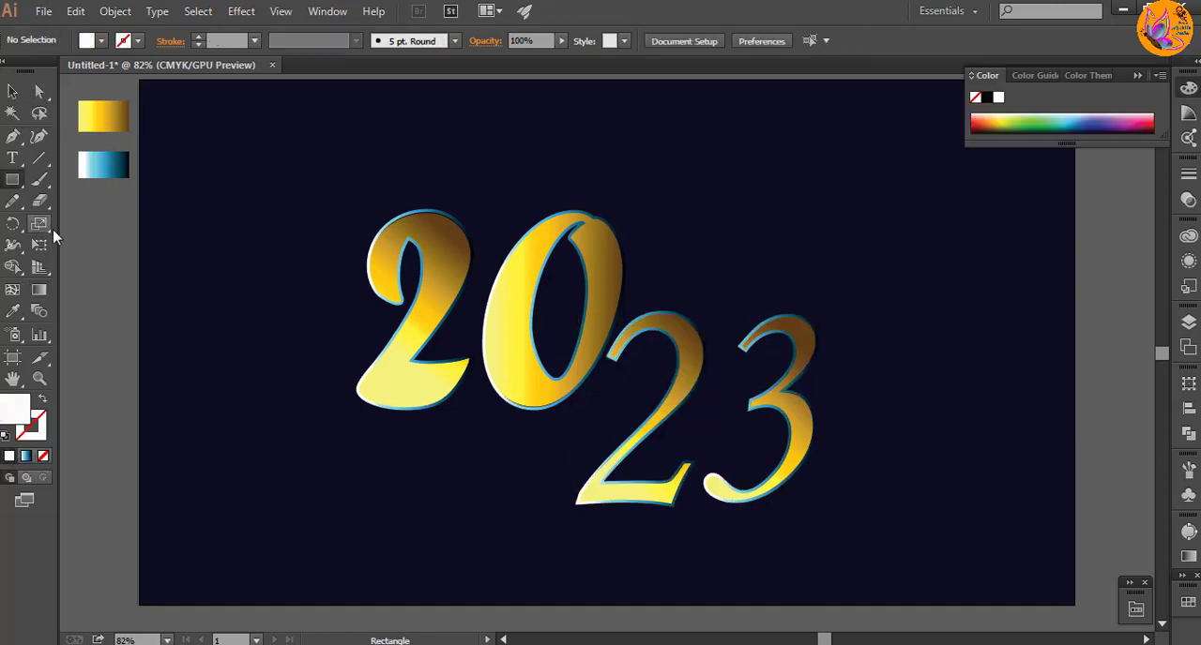
click(12, 186)
click(94, 223)
mouse_move(189, 411)
mouse_down()
mouse_move(298, 553)
mouse_move(317, 539)
mouse_up()
click(14, 91)
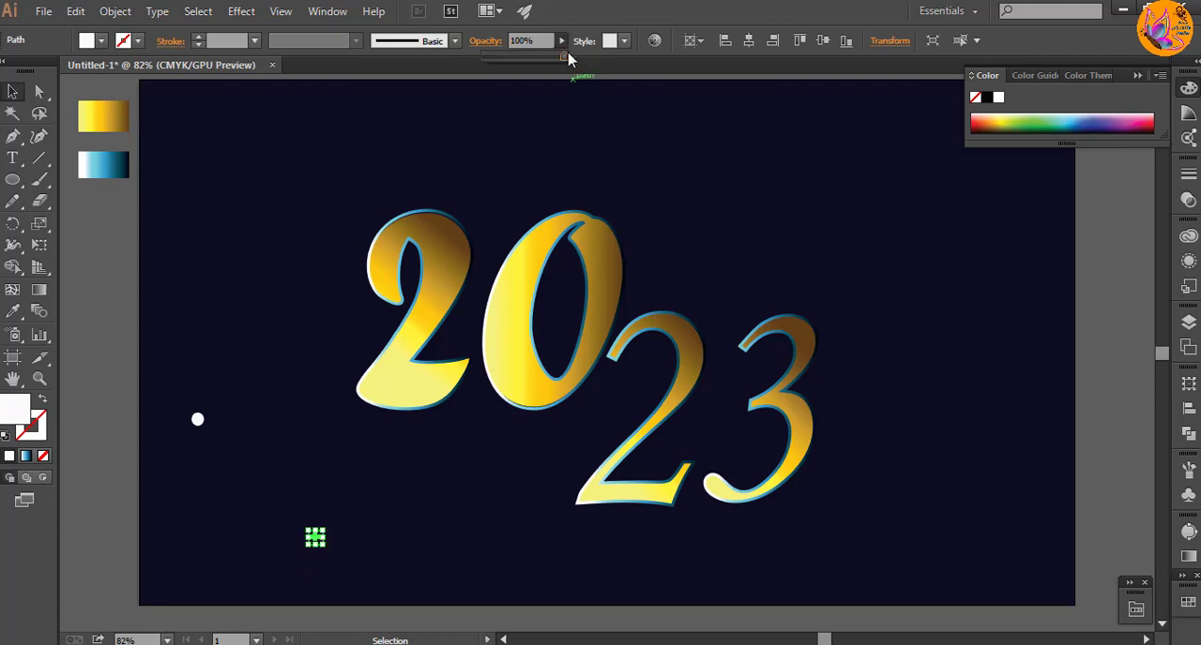
Step: Group the two small circles and blend them together
drag(175, 413, 340, 566)
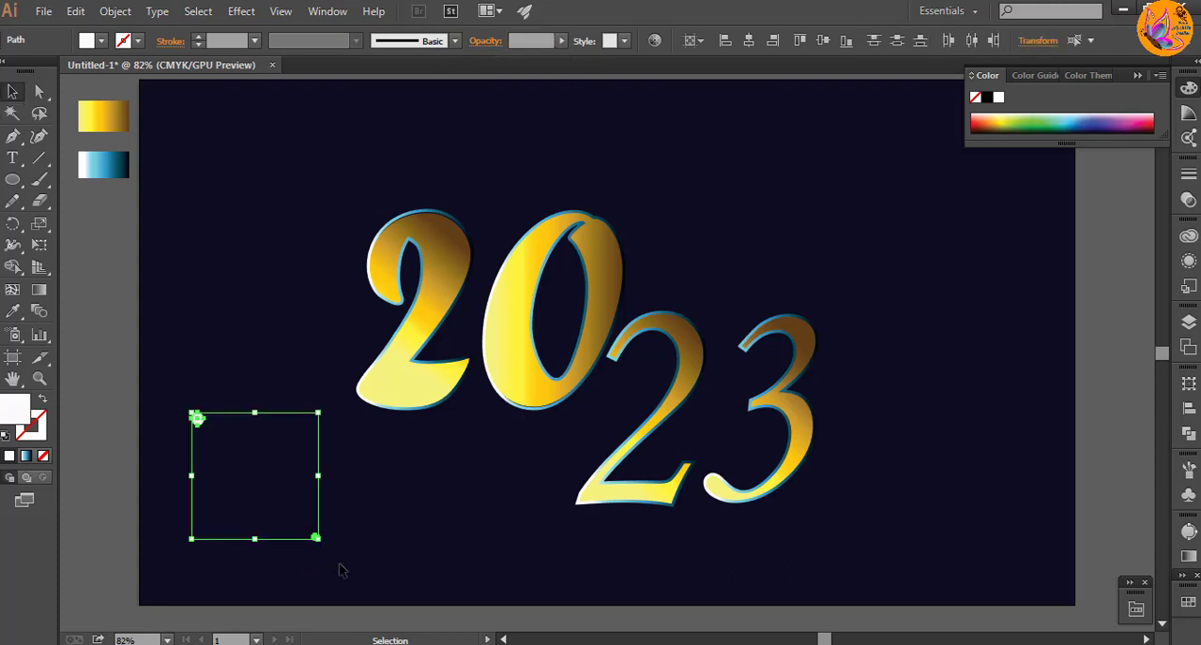
right_click(340, 566)
click(396, 384)
click(115, 11)
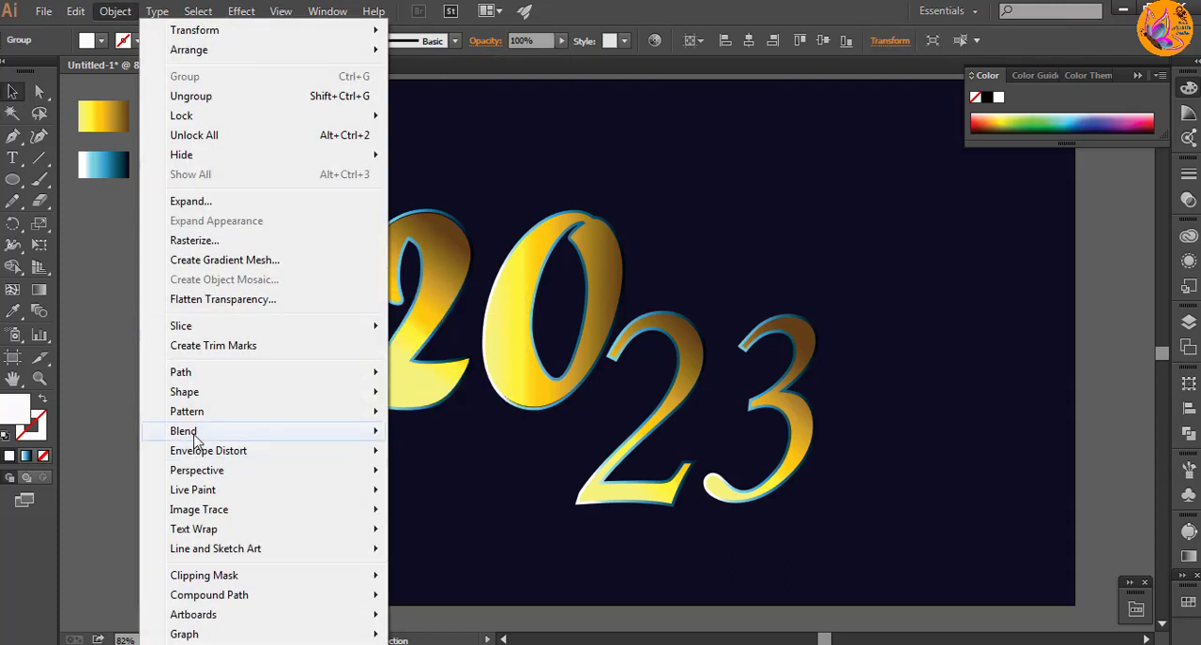
mouse_move(235, 504)
click(429, 431)
Step: Set the blend's spacing to 130 specified steps
click(120, 11)
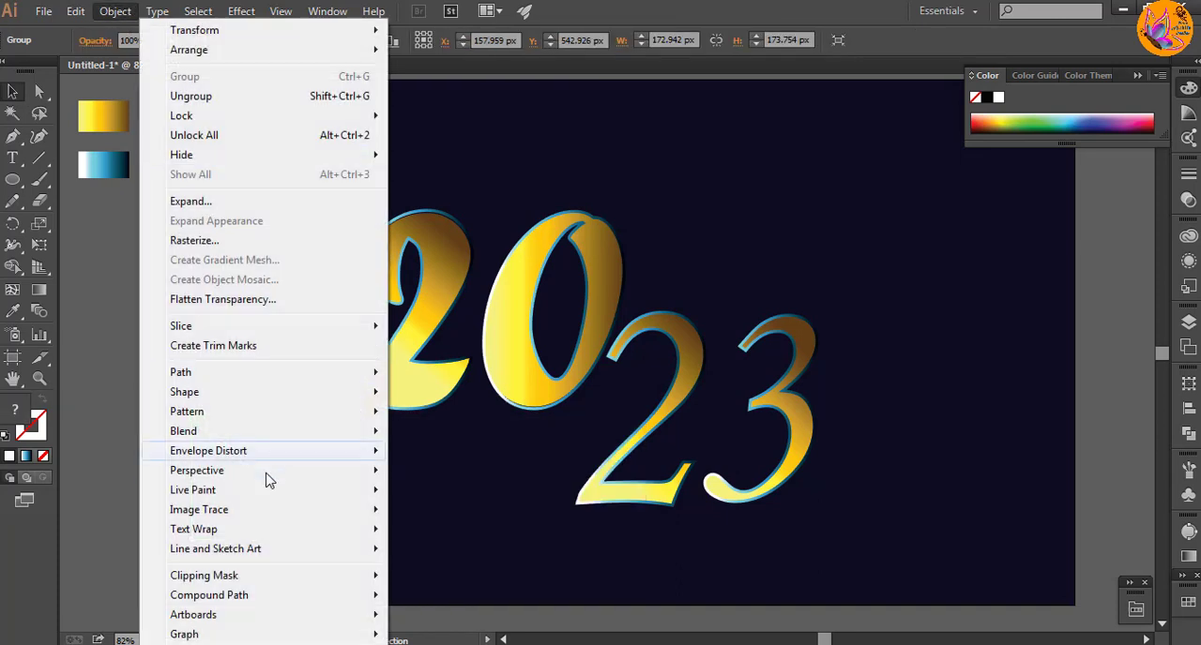
mouse_move(281, 431)
click(436, 484)
click(238, 367)
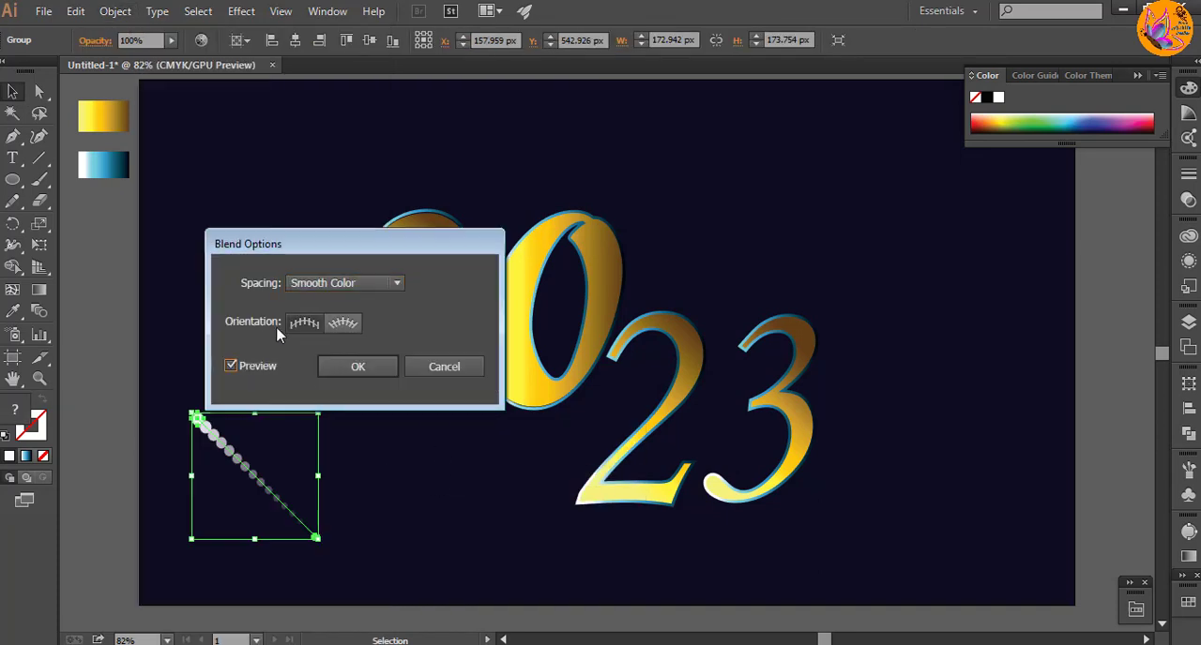
click(335, 284)
click(348, 326)
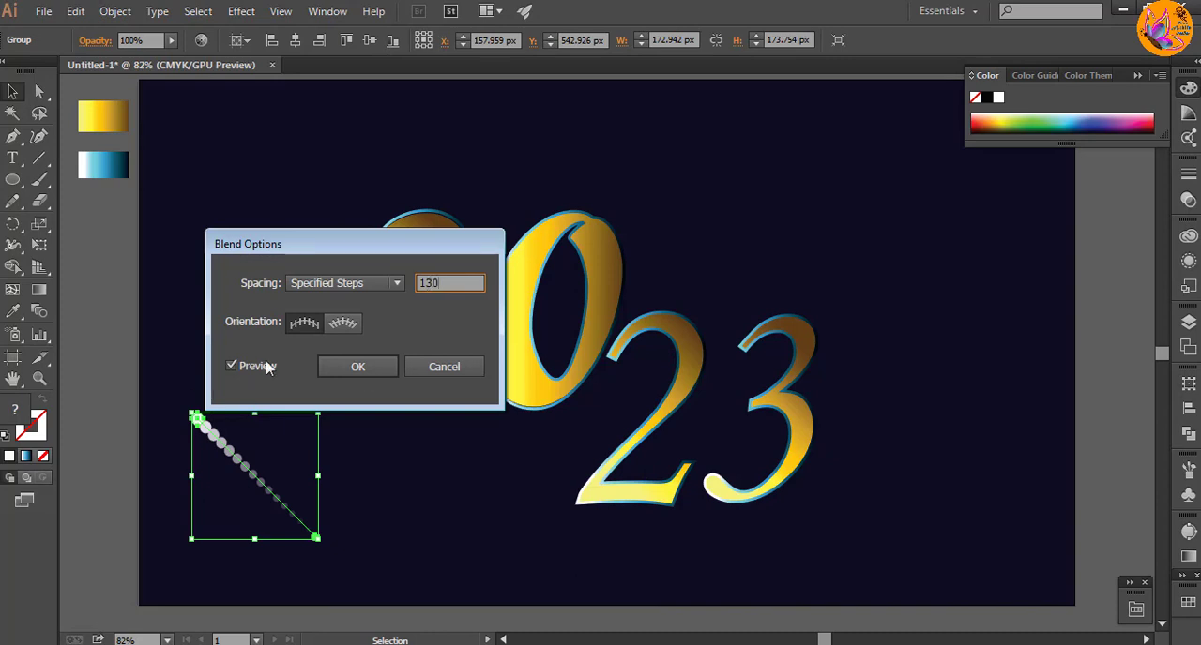
click(231, 366)
click(232, 366)
click(339, 369)
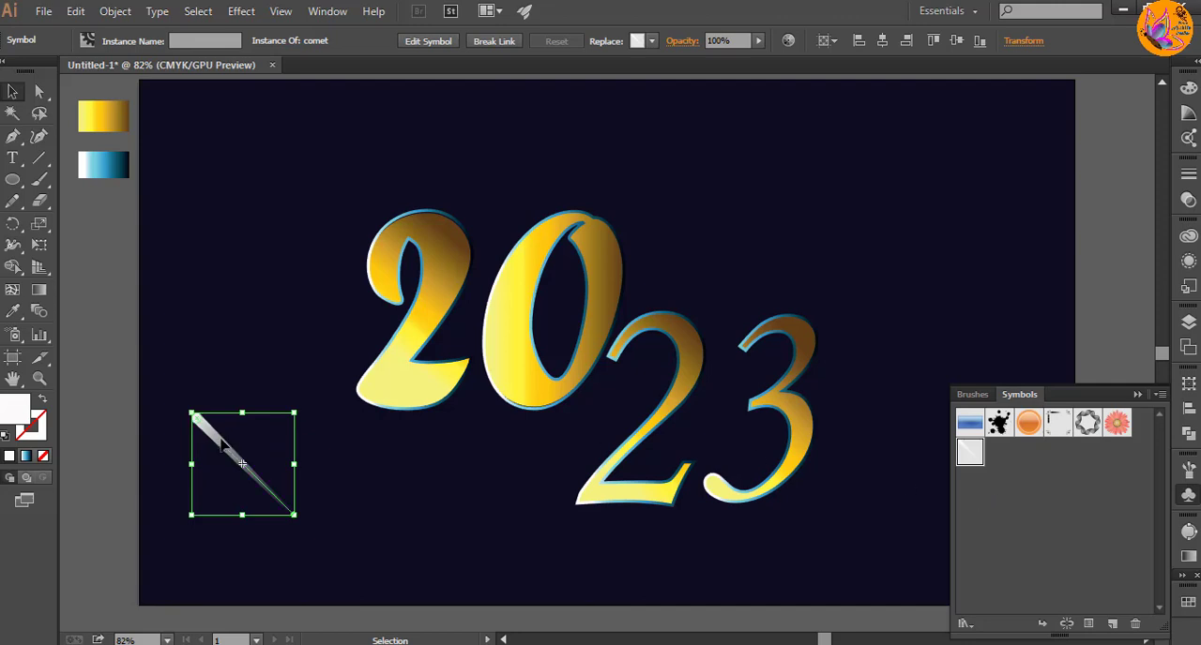
Step: Move the comet symbol to the artboard's upper-right corner and deselect it
drag(242, 463, 720, 278)
drag(830, 201, 957, 150)
click(969, 329)
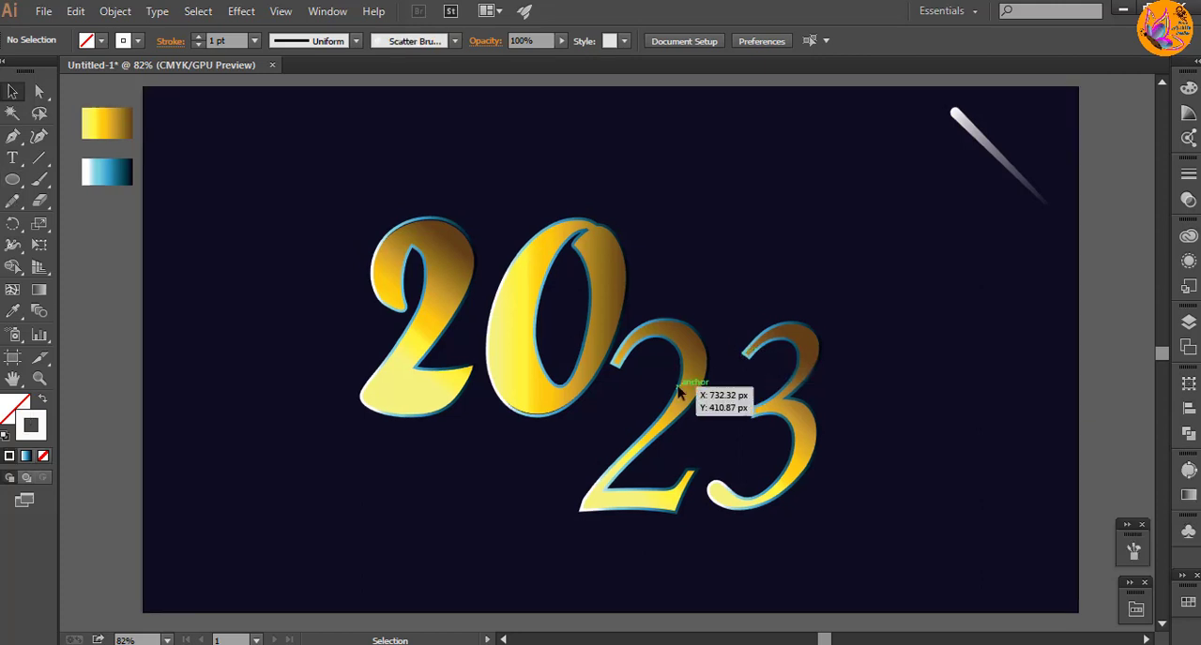
Step: Move all four "2023" numerals off the artboard to the empty canvas on its left
drag(682, 386, 906, 376)
drag(574, 169, 1023, 507)
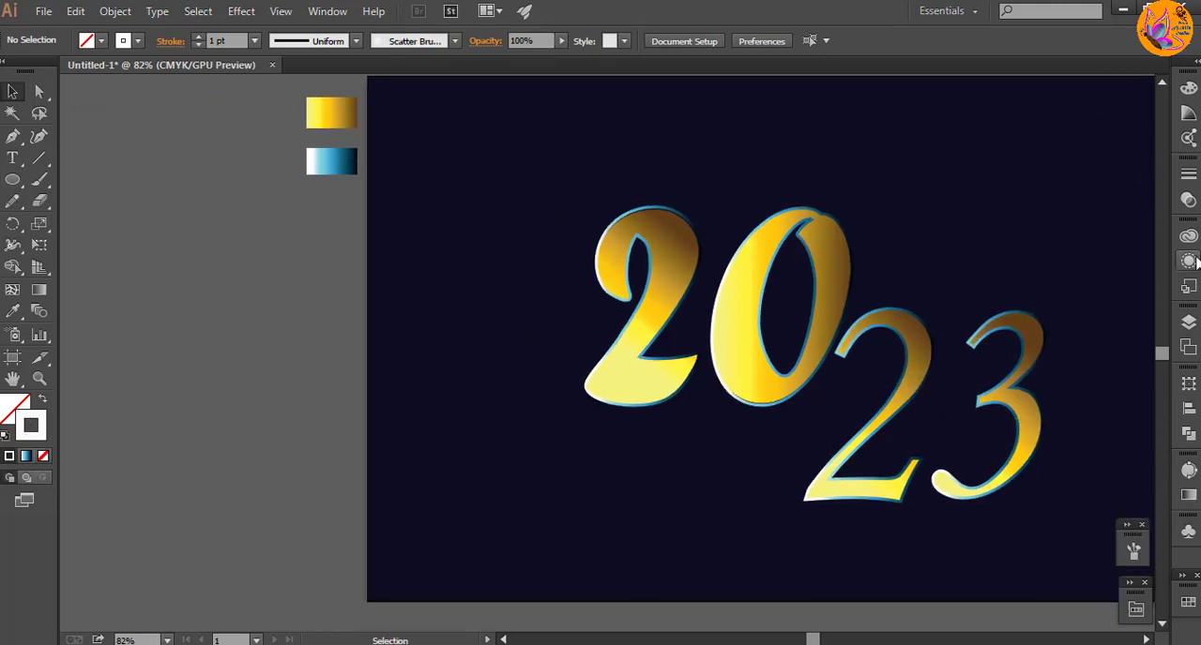
click(1187, 321)
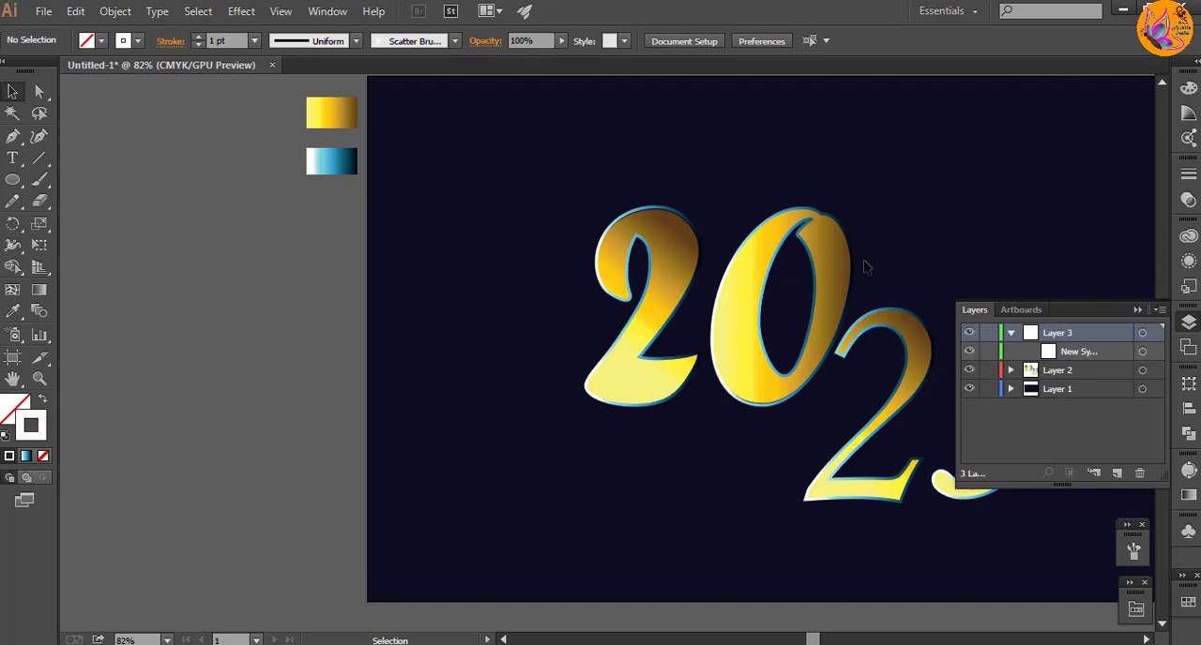
drag(587, 169, 991, 554)
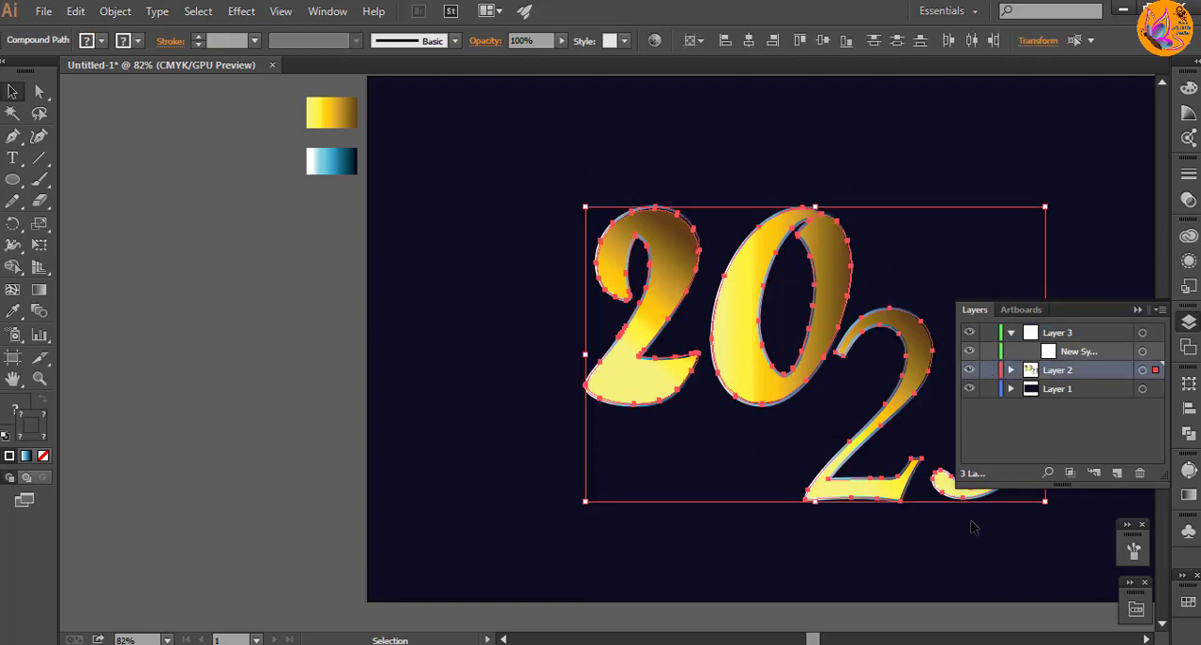
drag(908, 387, 314, 355)
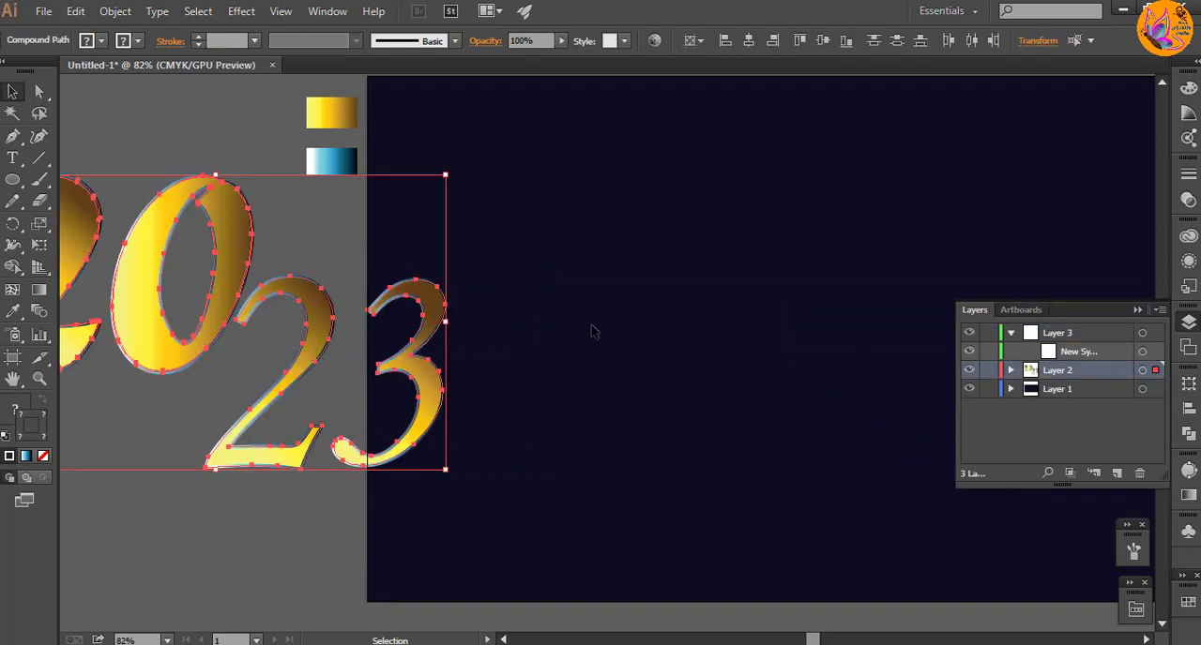
drag(335, 258, 708, 319)
drag(504, 361, 275, 315)
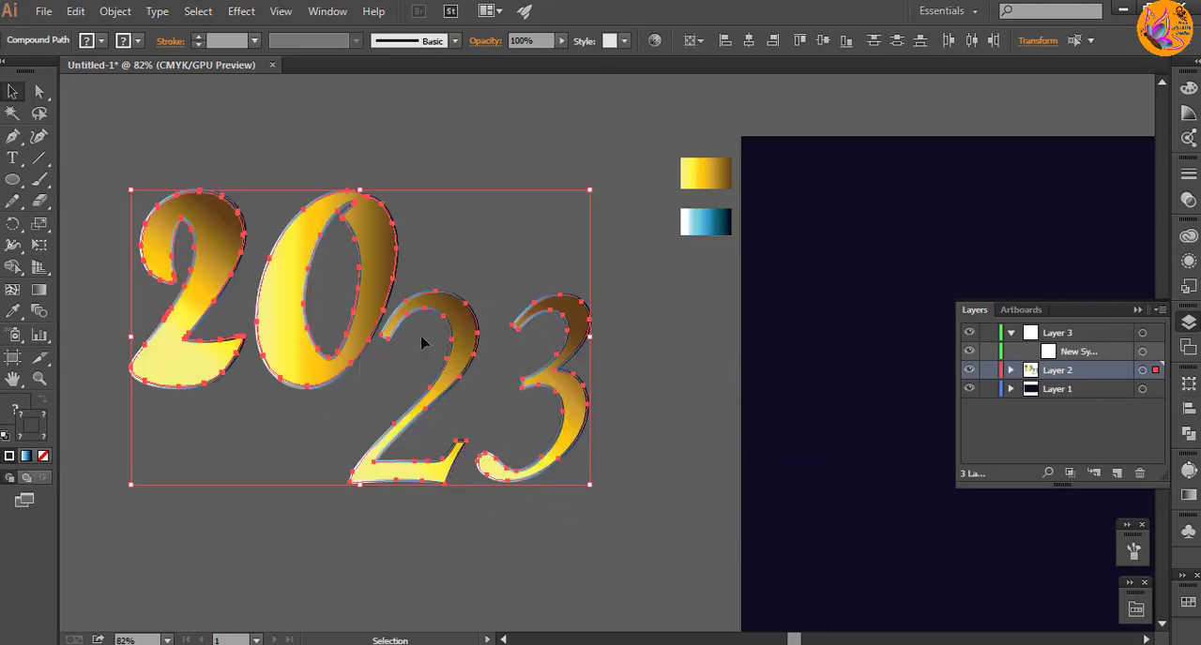
click(649, 355)
drag(955, 272, 362, 228)
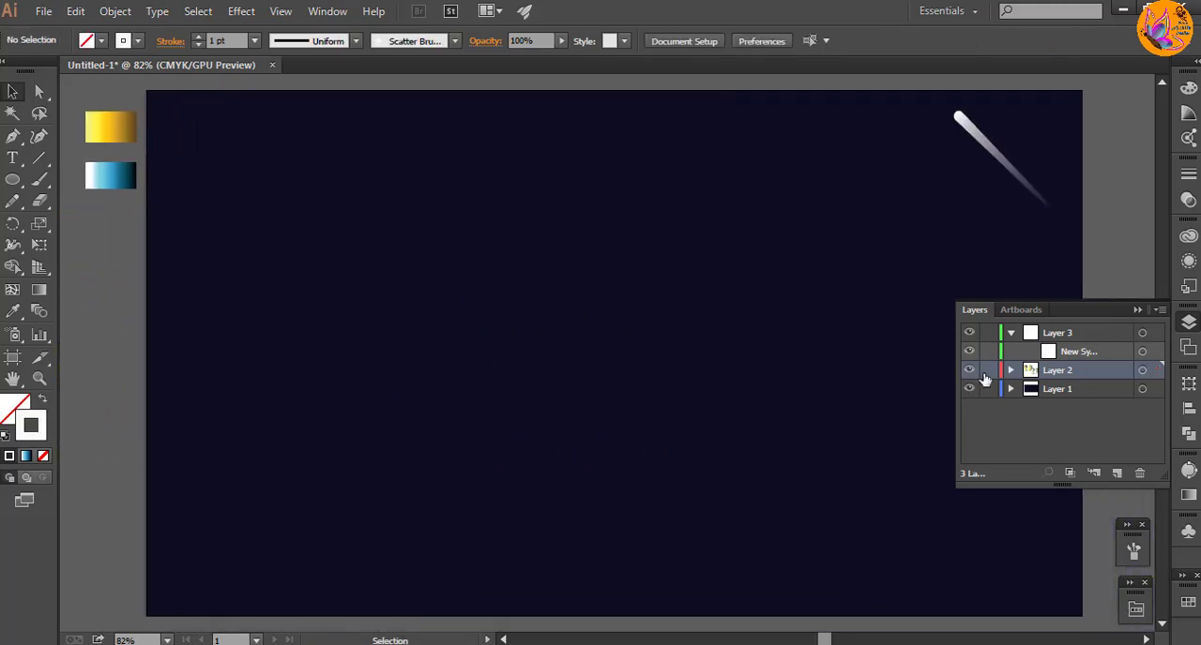
Step: Lock Layer 2 with the numerals and make Layer 3 the active layer
click(987, 370)
click(1010, 369)
click(1010, 369)
click(1010, 333)
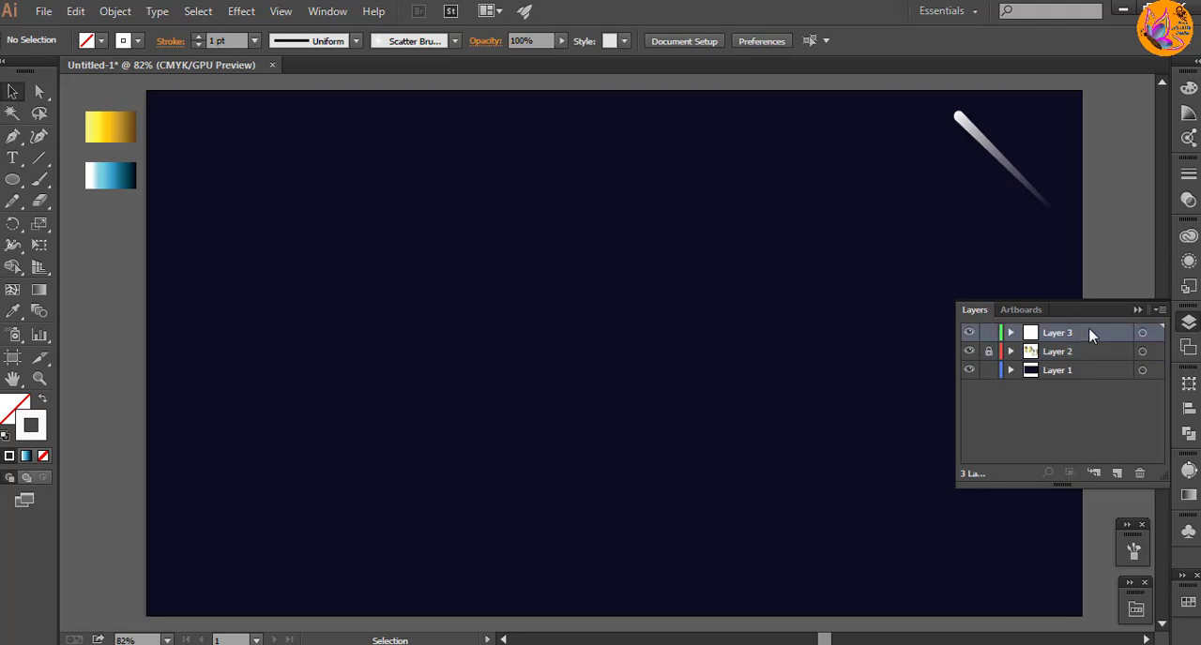
click(1137, 309)
Step: Draw a small white circle without a stroke in the left part of the artboard
click(13, 180)
key(d)
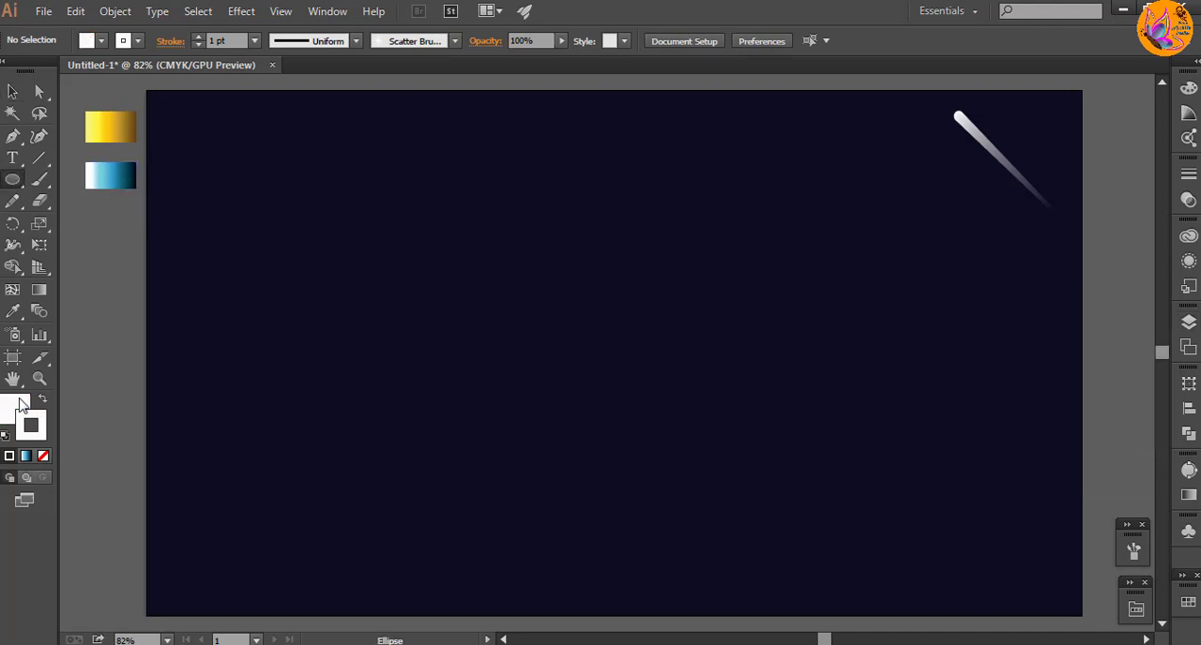
click(42, 455)
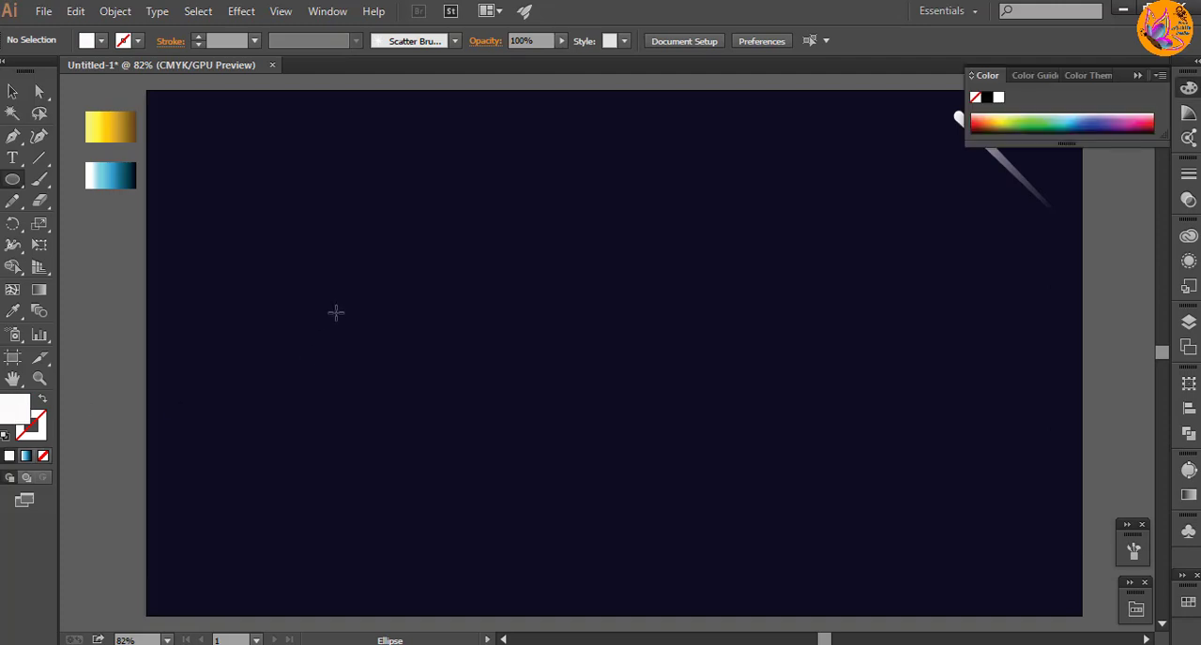
drag(335, 311, 360, 323)
key(v)
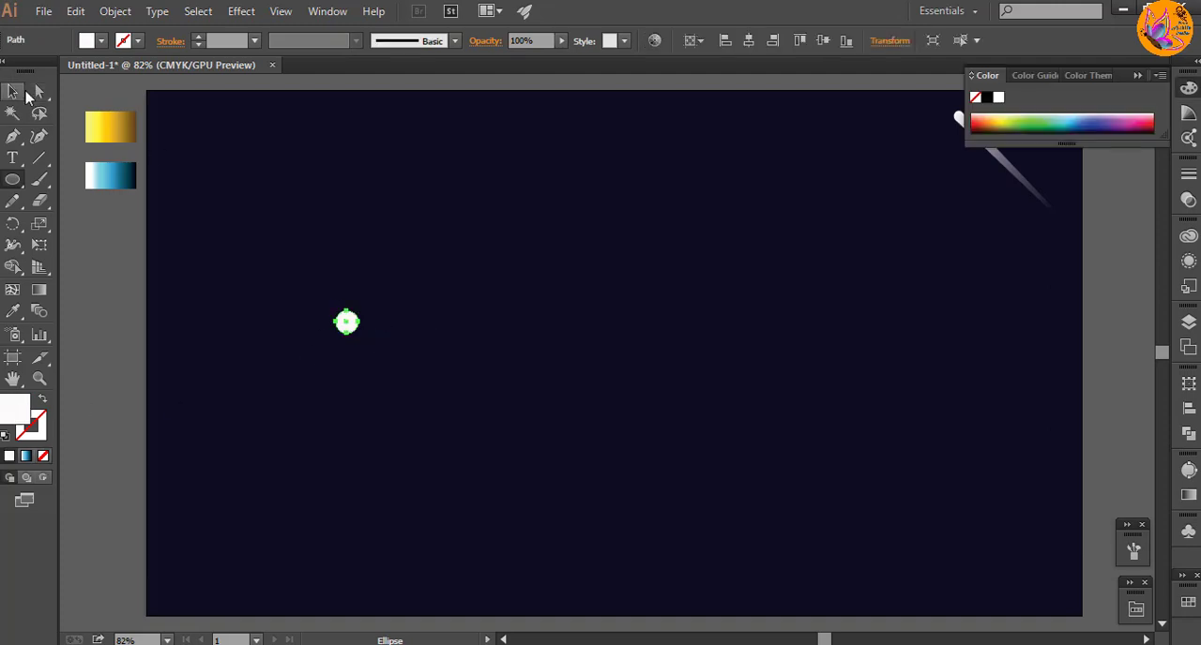
Step: Apply the Pucker & Bloat effect at -100% to the small circle to form a four-pointed star
click(241, 11)
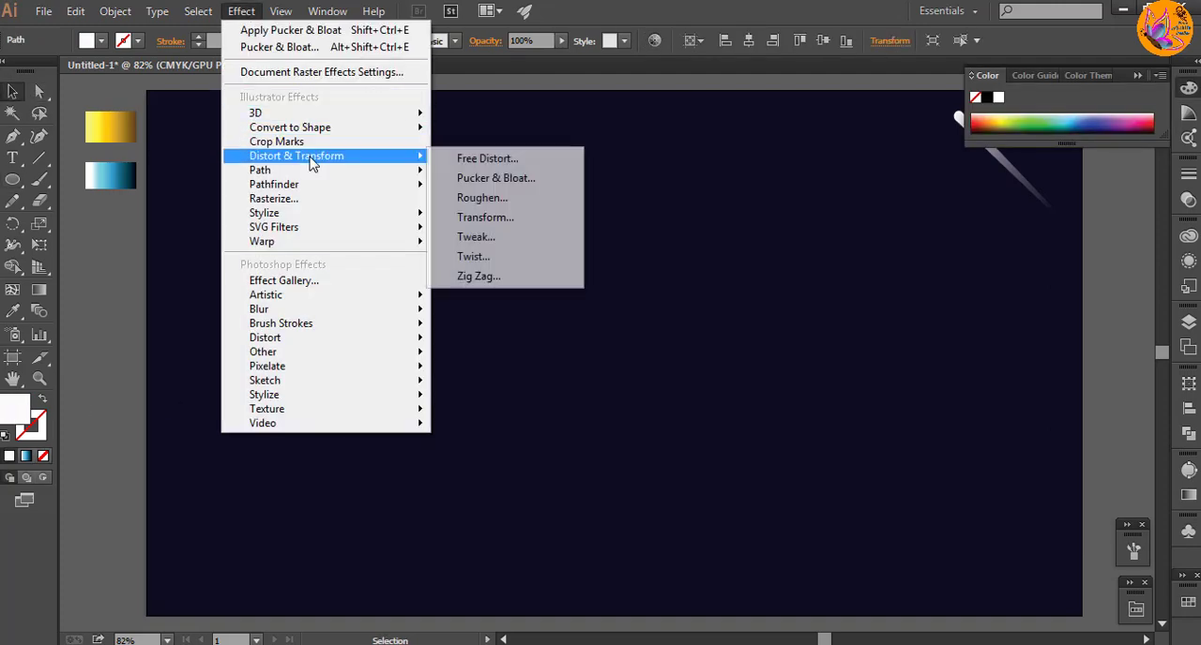
mouse_move(319, 156)
click(514, 177)
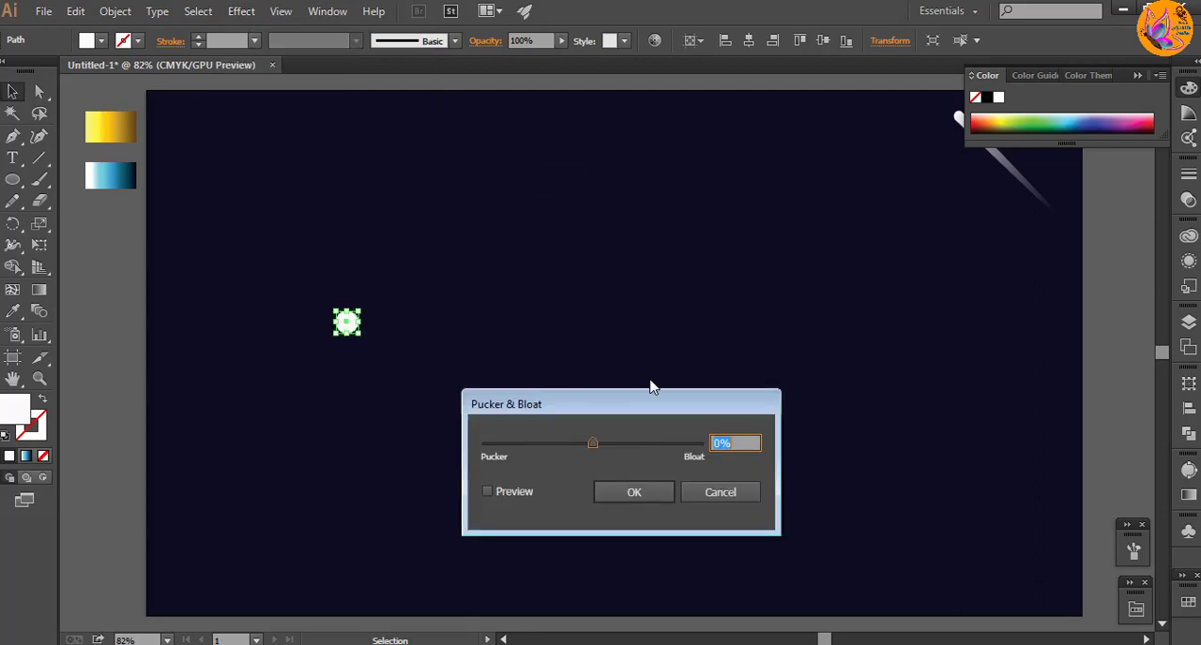
click(487, 493)
drag(591, 443, 556, 452)
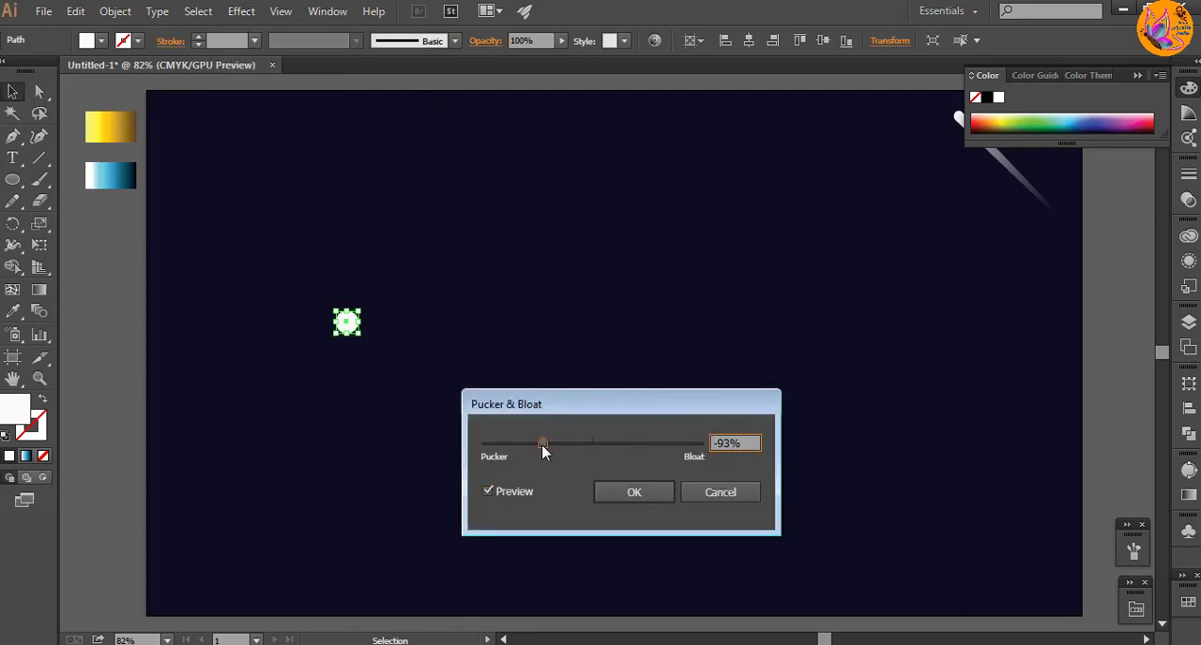
drag(543, 451, 540, 451)
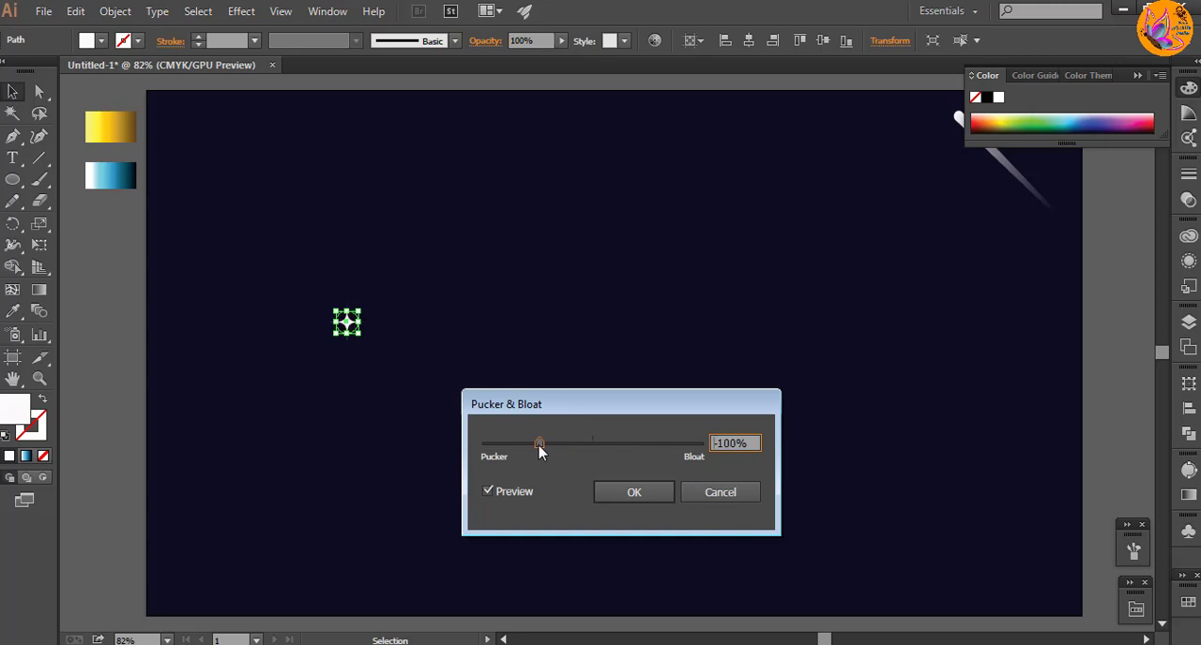
click(615, 497)
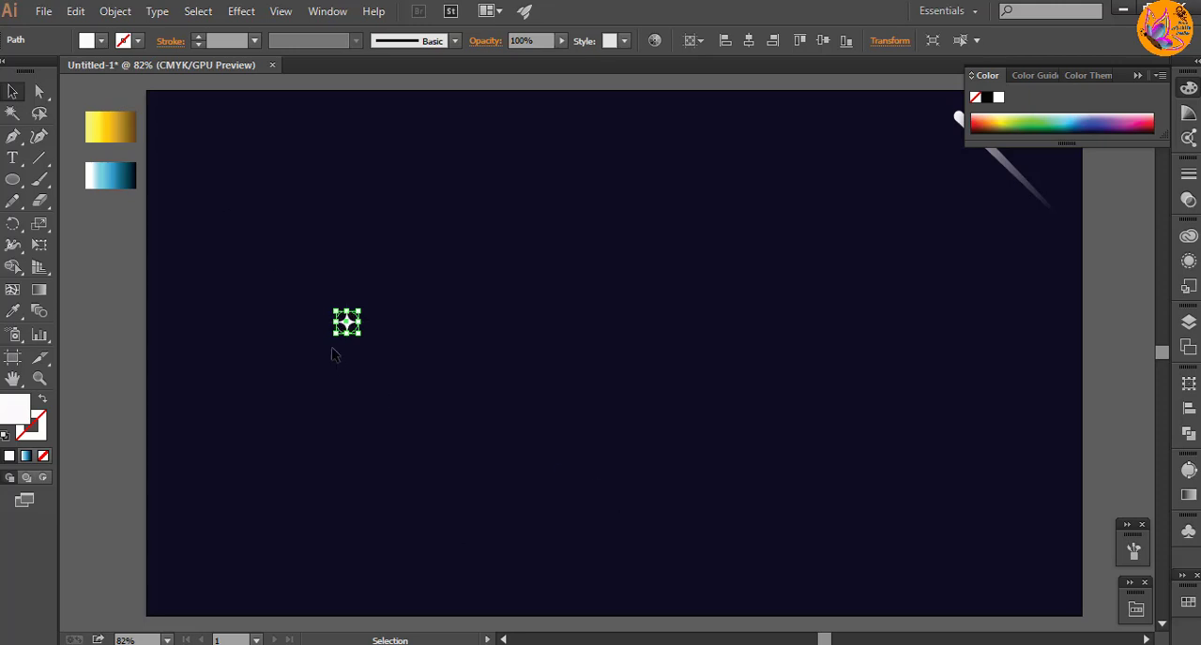
Step: Expand the star's appearance and overlay a four-pointed copy rotated 45° on the same centre to make an eight-pointed star
click(114, 12)
click(180, 224)
click(352, 372)
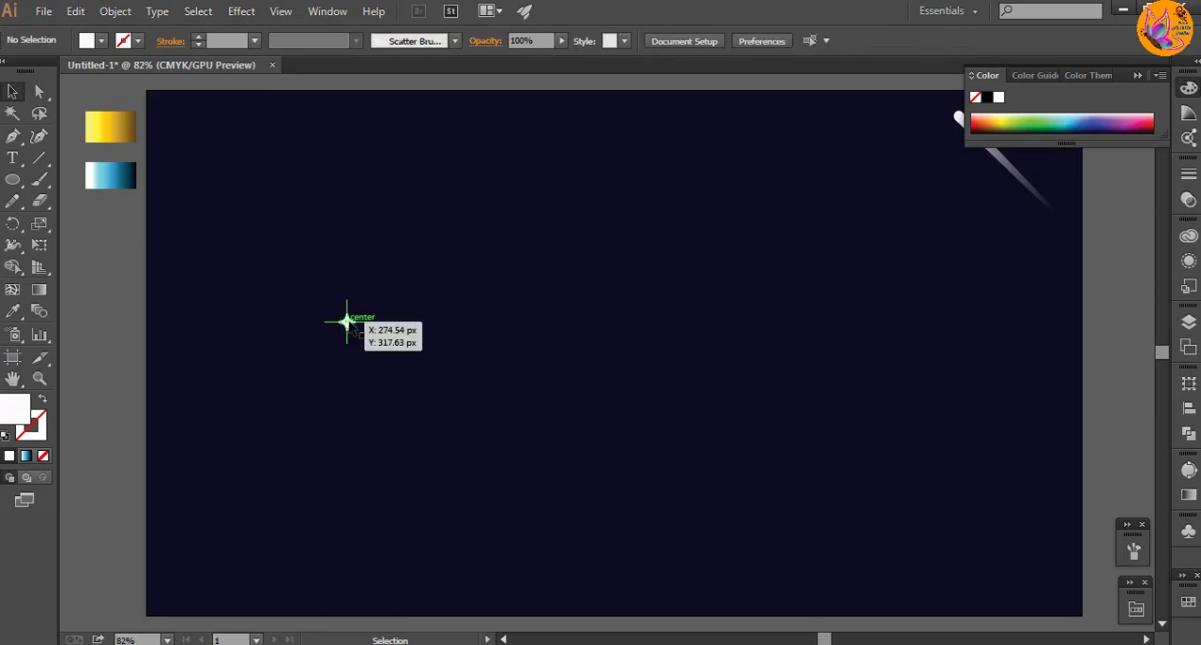
drag(346, 321, 434, 392)
click(439, 349)
click(401, 323)
click(442, 335)
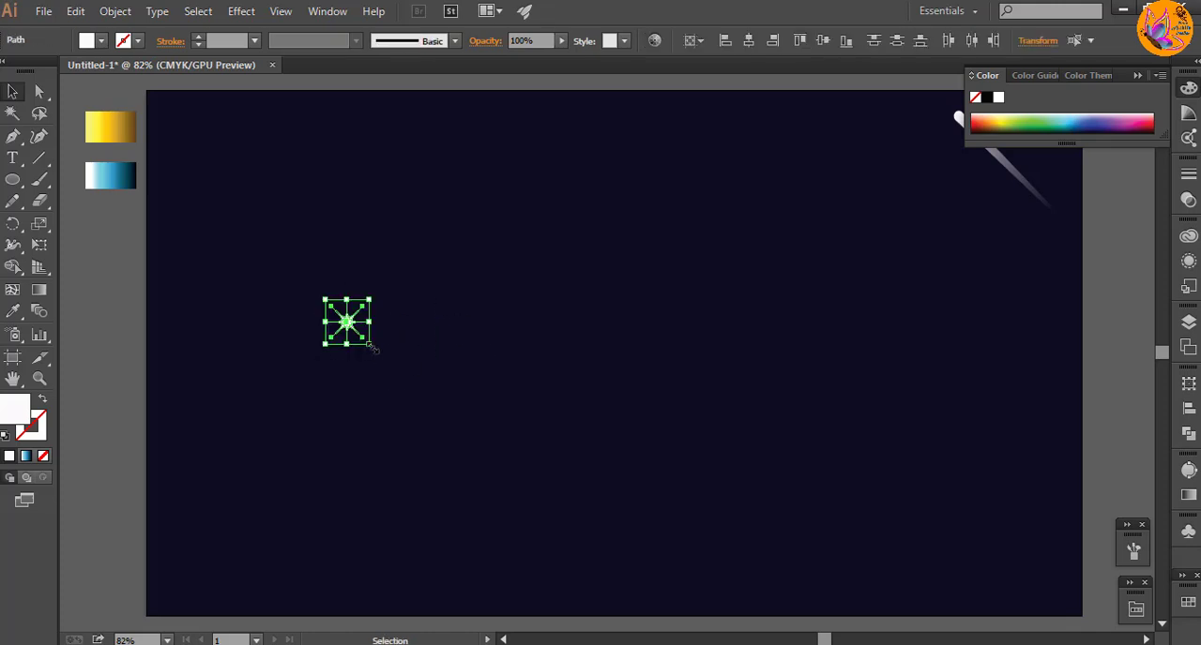
Step: Scale the eight-pointed star down to about half its size and place a separate diagonal four-pointed star beside it
drag(372, 347, 391, 361)
click(378, 343)
click(333, 309)
click(324, 354)
click(339, 316)
click(378, 348)
click(389, 309)
click(437, 368)
click(390, 315)
click(424, 383)
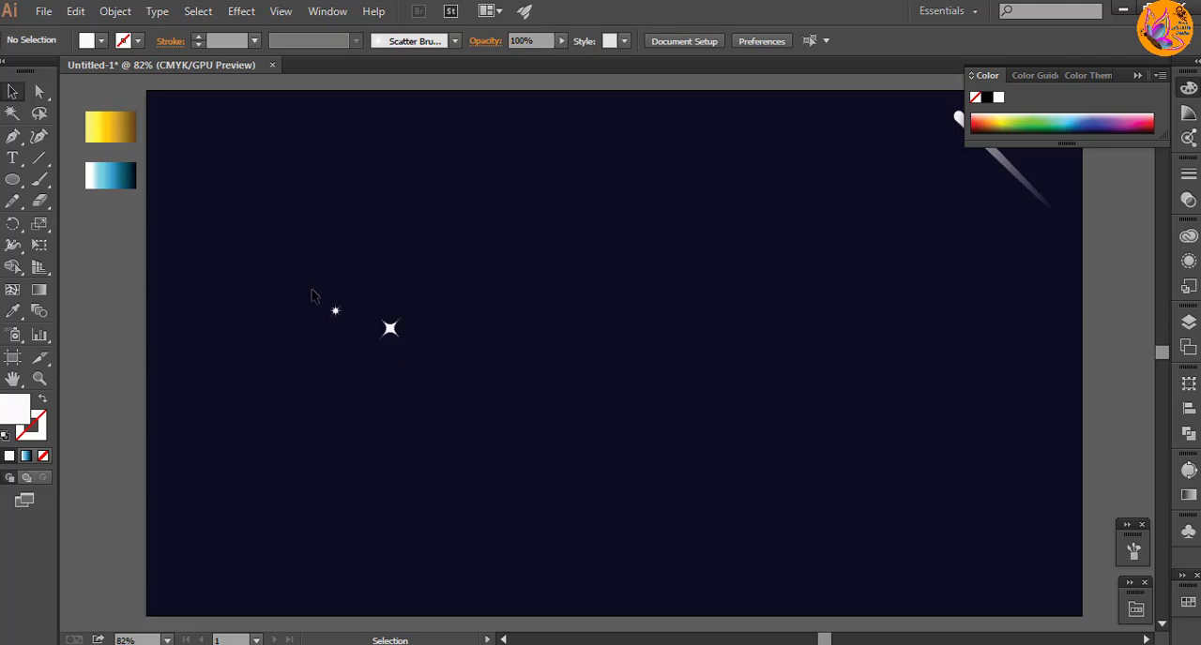
Step: Group the small eight-pointed star and save it as a scatter brush with the default options
drag(313, 295, 353, 328)
right_click(352, 327)
click(397, 404)
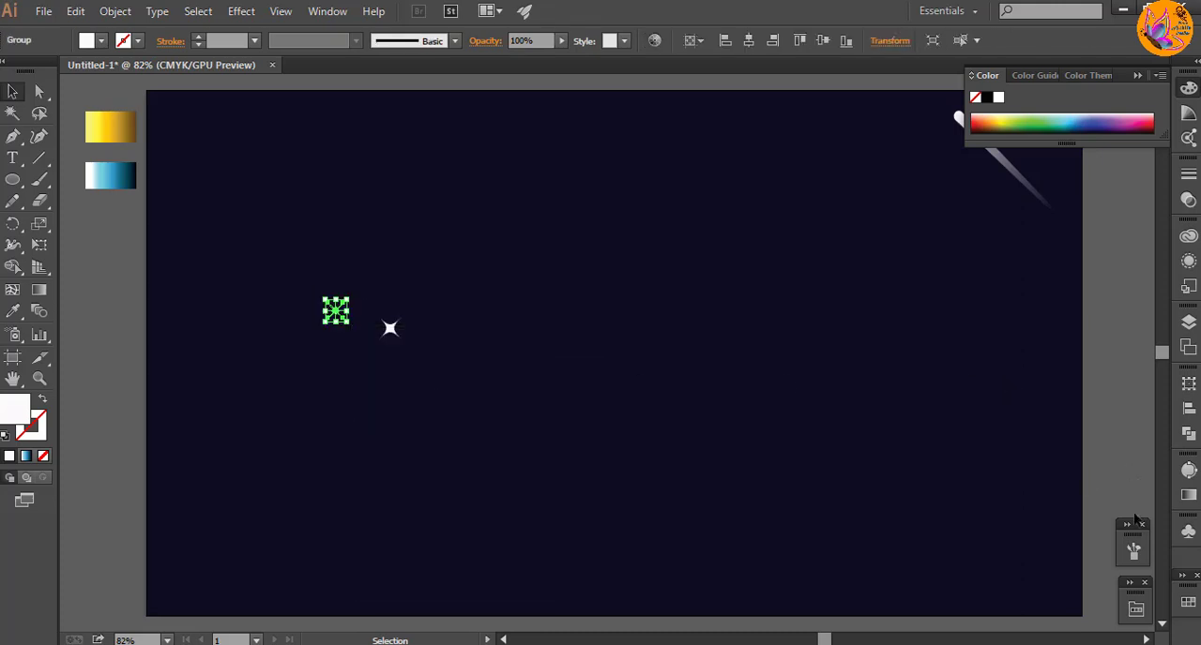
click(1133, 552)
mouse_move(335, 310)
mouse_down()
mouse_move(587, 509)
mouse_move(952, 472)
mouse_up()
click(557, 456)
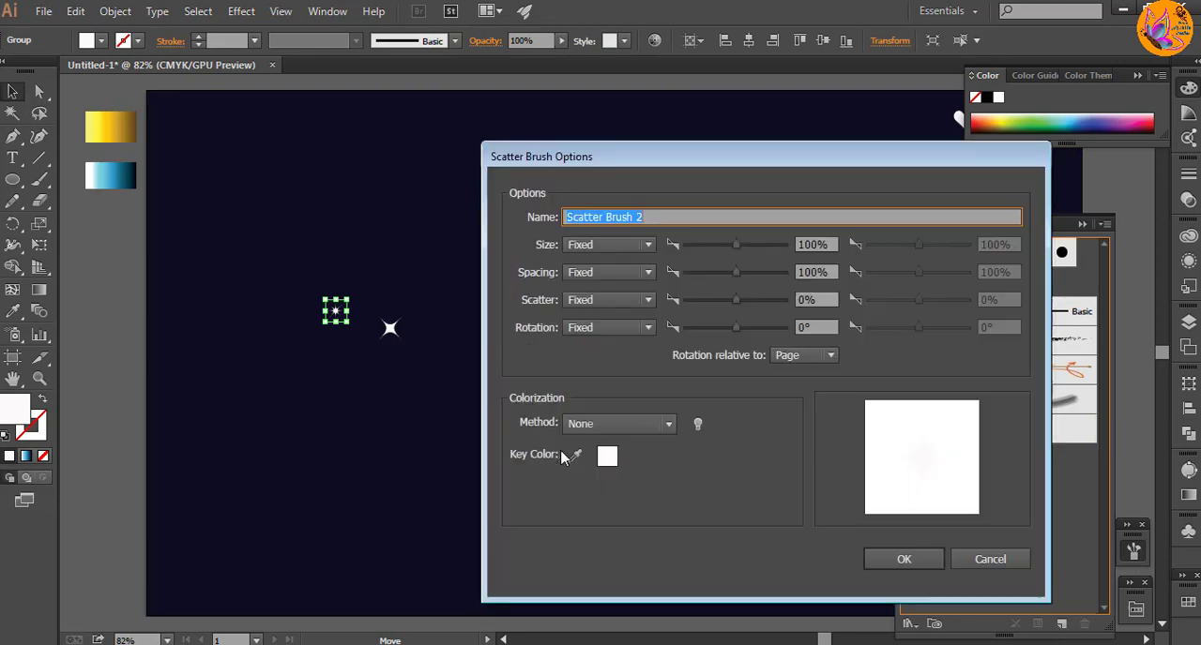
click(892, 566)
click(363, 453)
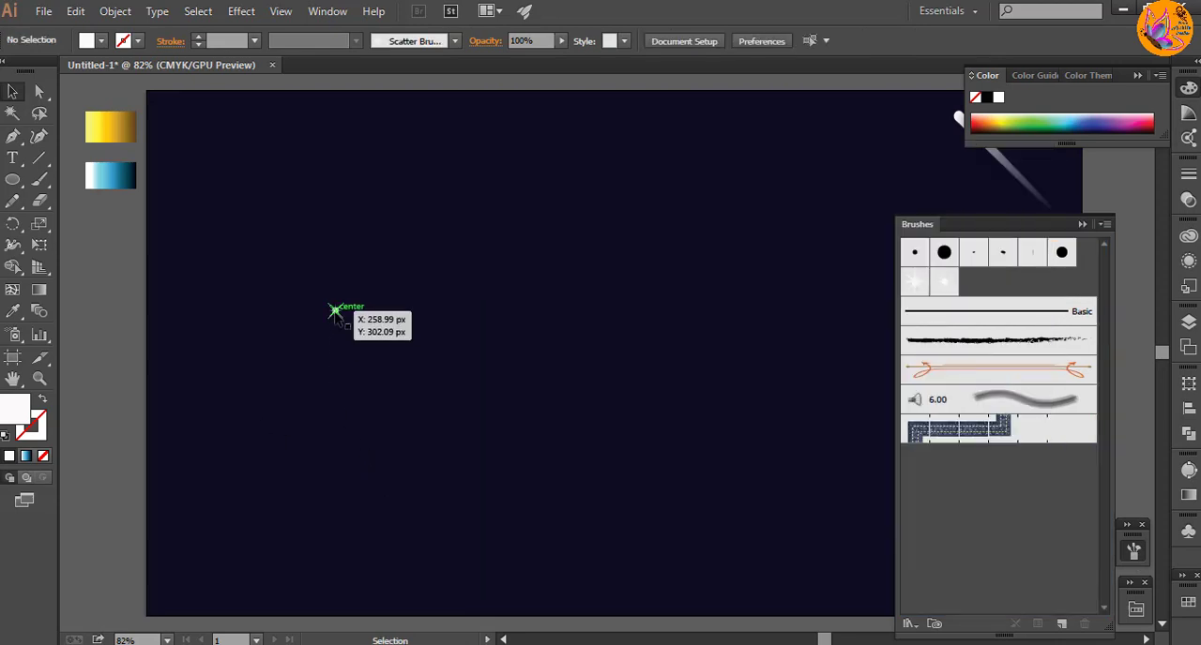
Step: Move both stars to the artboard's lower-left corner and paint a wavy stroke across its upper-left area with the star scatter brush
drag(388, 327, 197, 511)
click(39, 181)
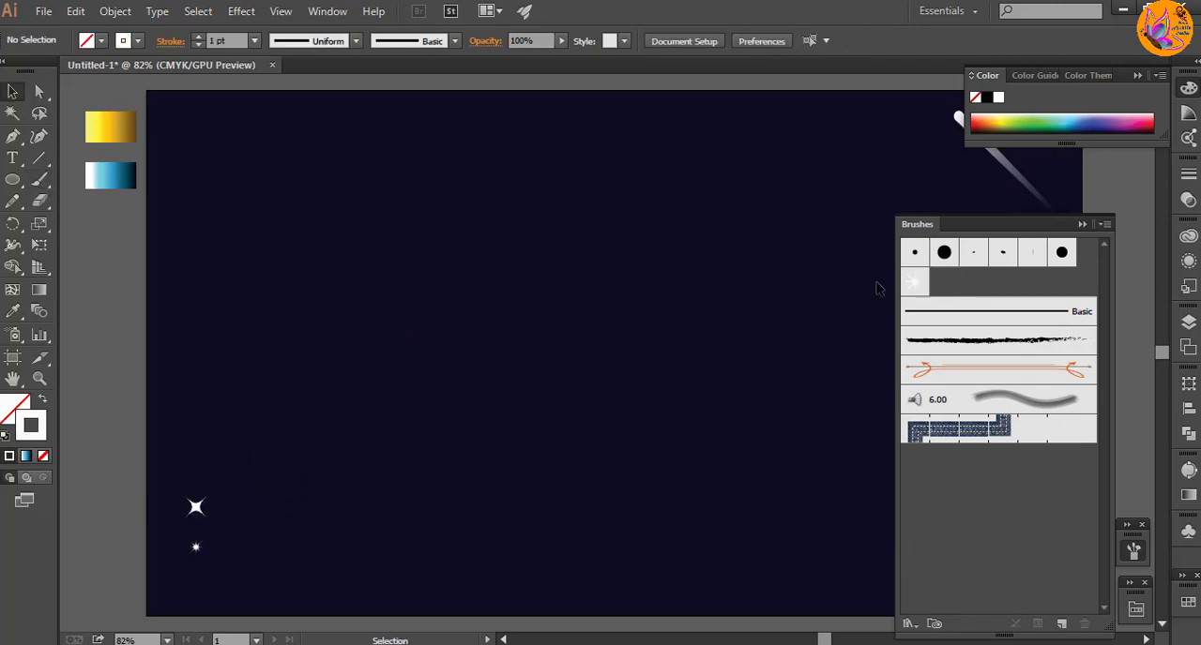
click(915, 284)
click(39, 181)
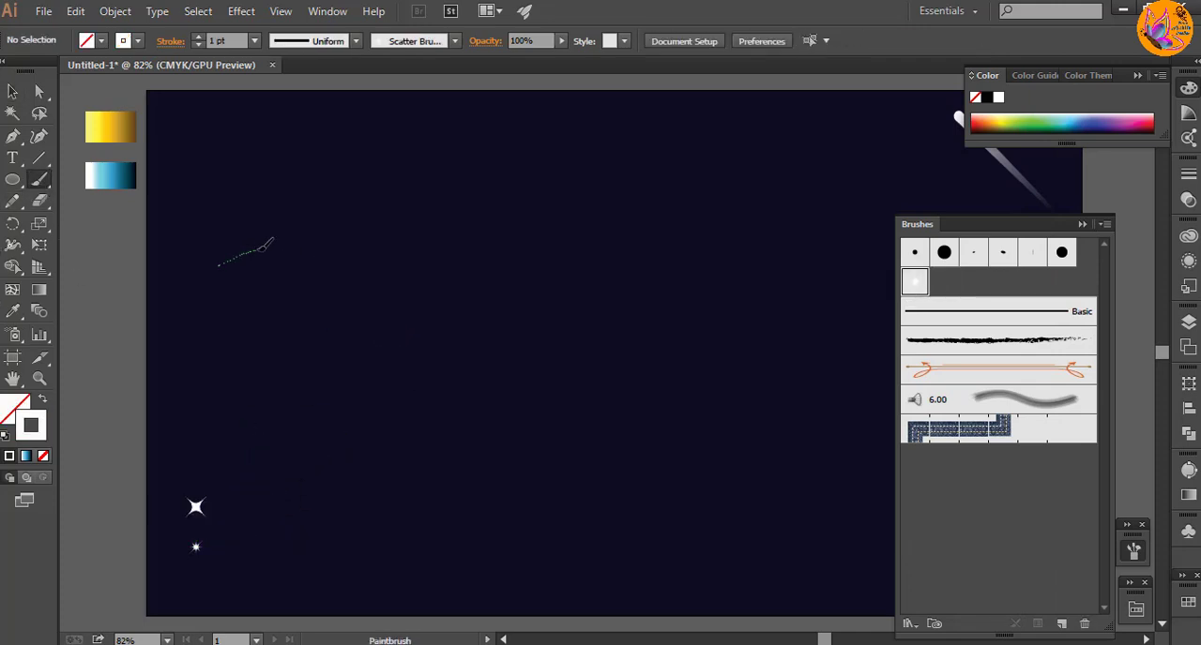
drag(260, 249, 477, 255)
key(v)
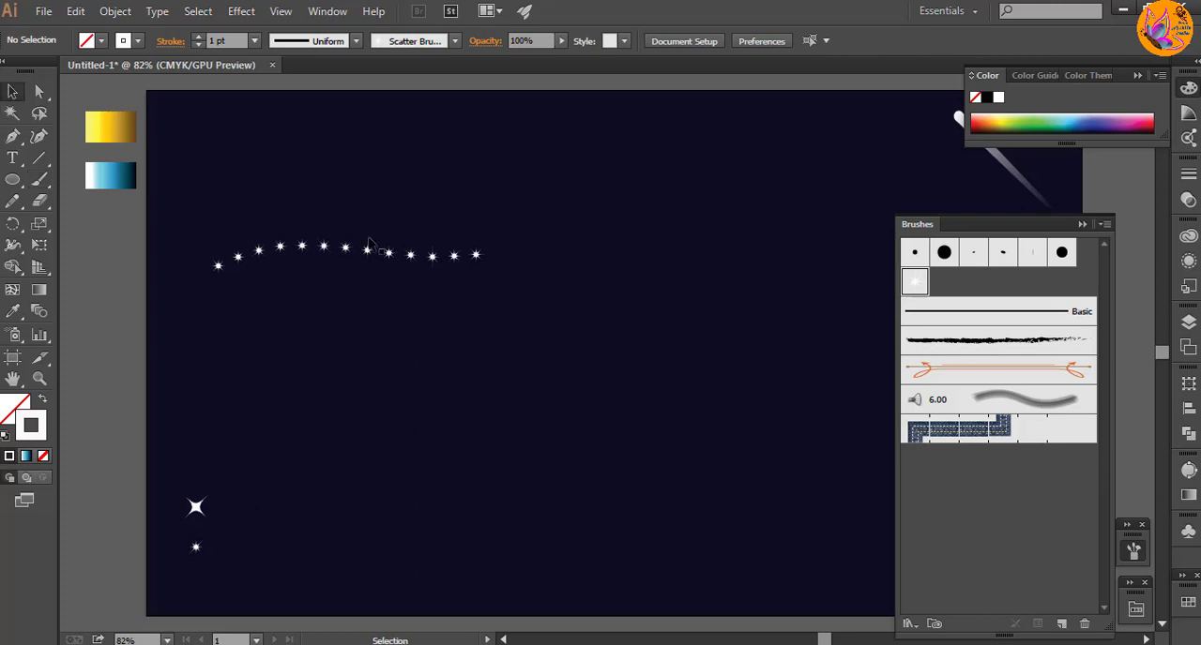
Step: Set the star scatter brush's size, spacing, scatter and rotation to Random and preview the changes on the artboard
double_click(915, 283)
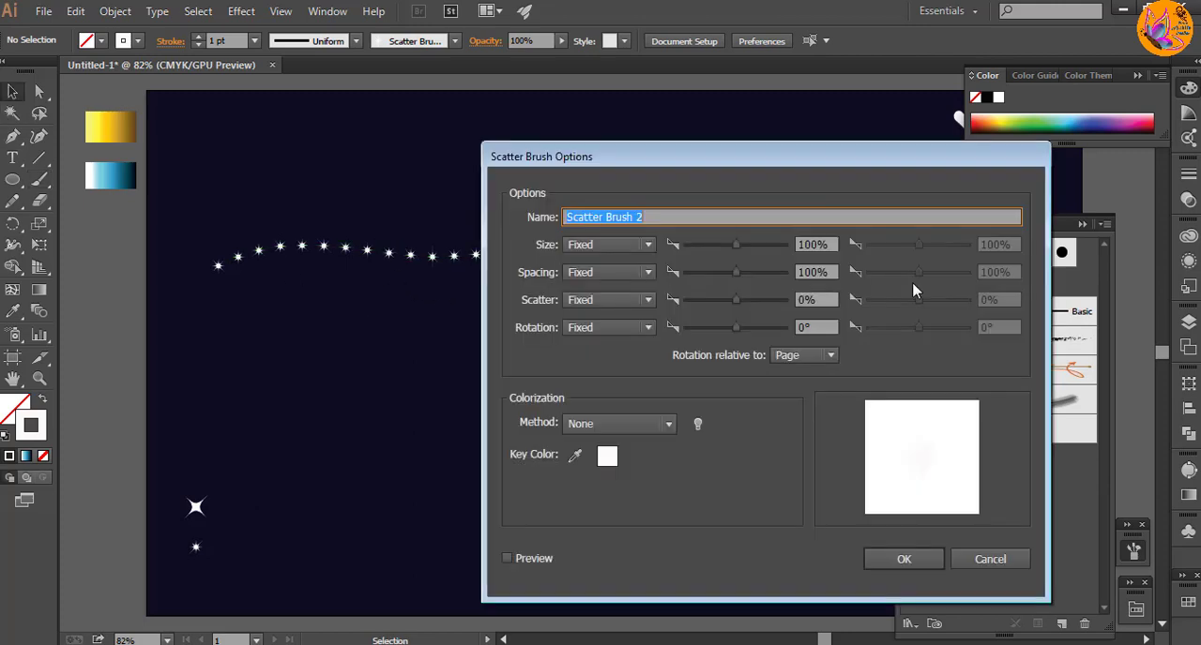
click(606, 246)
click(602, 286)
click(603, 272)
click(598, 313)
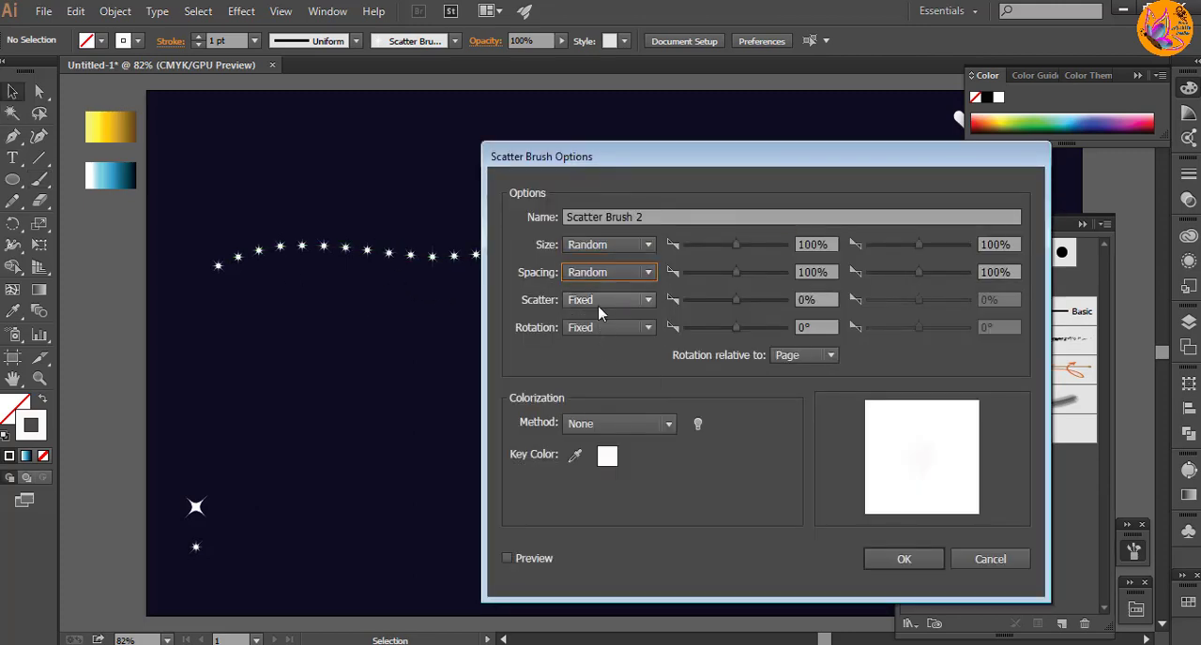
click(601, 300)
click(603, 339)
click(605, 327)
click(614, 367)
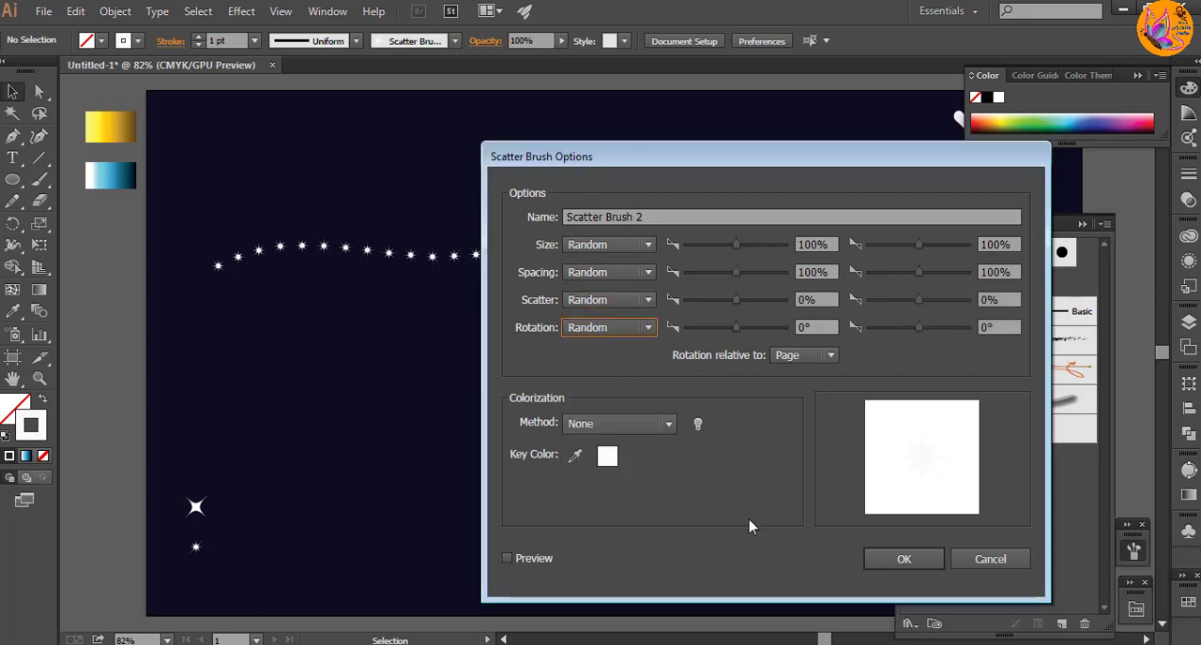
click(506, 558)
drag(685, 162, 809, 152)
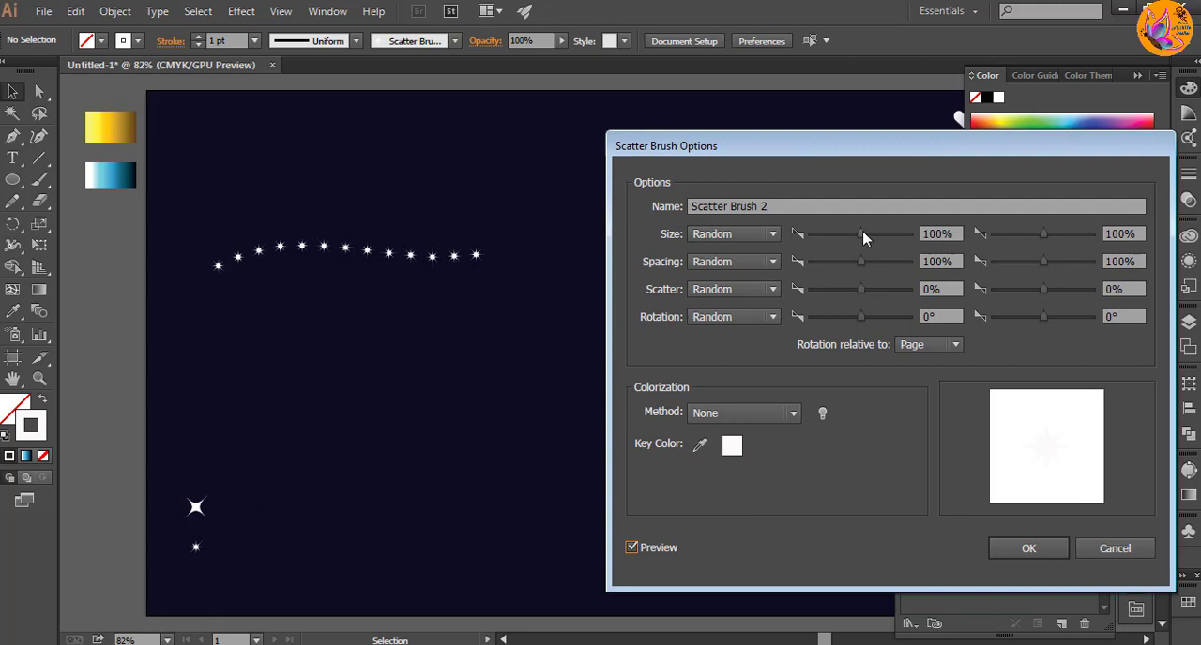
Step: Set the brush's random size range to 41%–149% and its spacing range to 61%–97%
drag(863, 238, 838, 242)
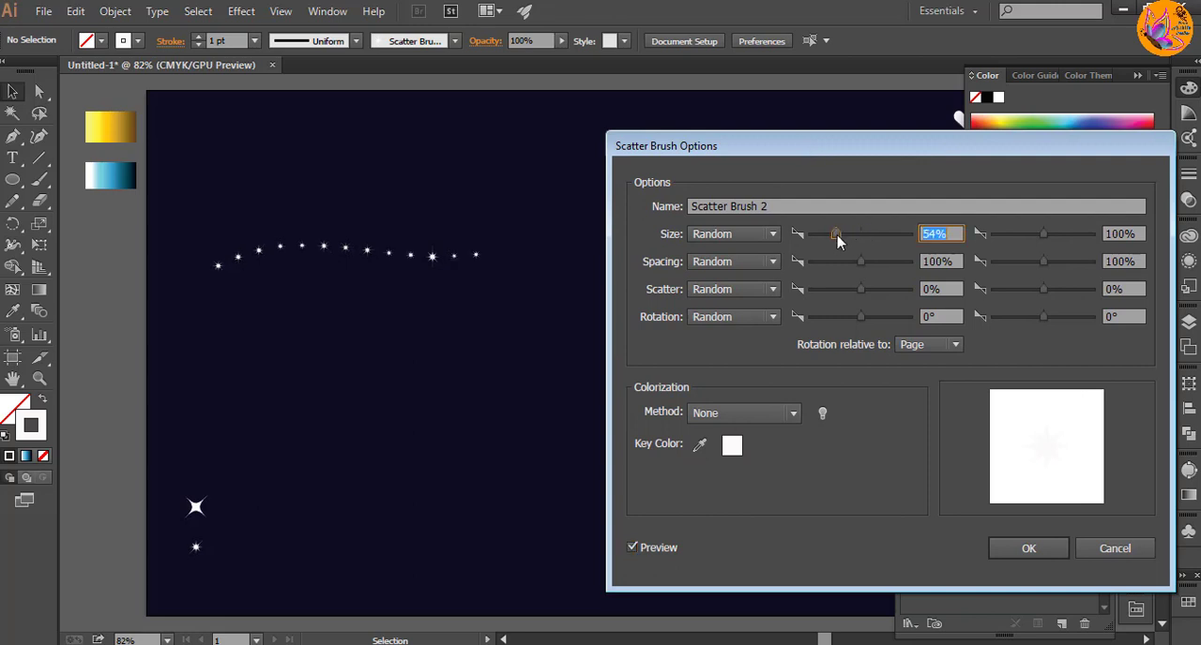
drag(1040, 234, 1045, 236)
drag(835, 236, 851, 267)
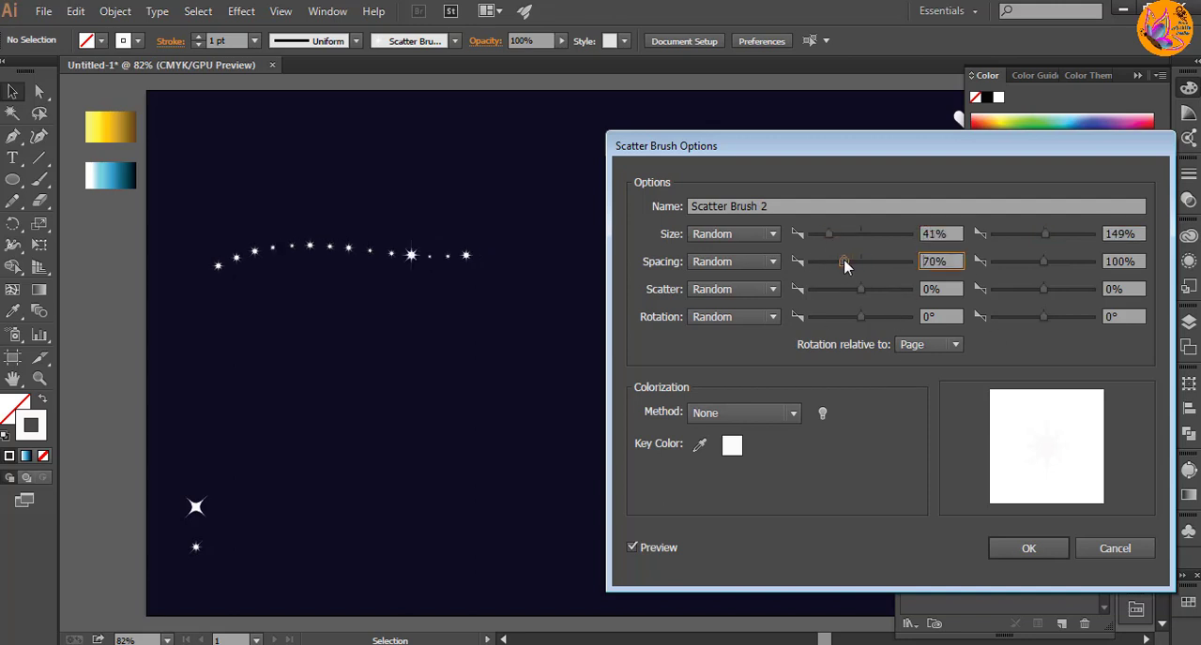
mouse_move(1044, 264)
mouse_down()
mouse_move(1057, 267)
mouse_move(1006, 261)
mouse_move(1042, 264)
mouse_up()
drag(844, 264, 871, 293)
Step: Set the brush's scatter range to -74% and 606% with a 6° minimum rotation, and apply the changes to existing strokes
drag(1043, 290, 1066, 306)
drag(867, 296, 873, 294)
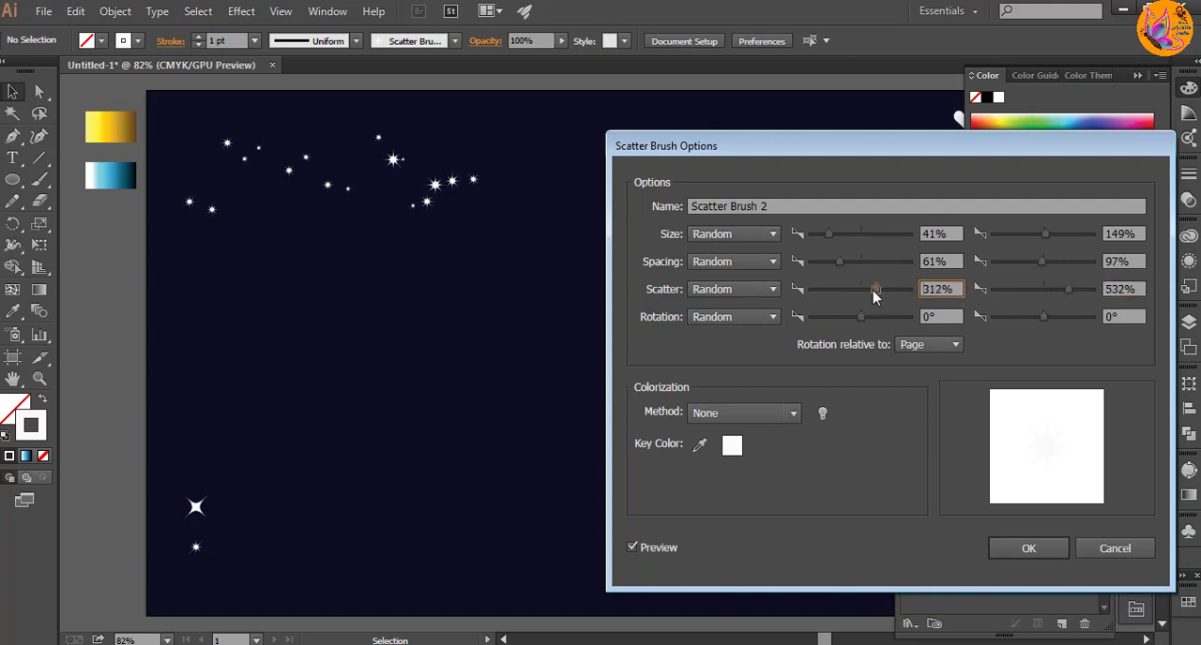
drag(1067, 293, 1072, 295)
drag(864, 291, 858, 295)
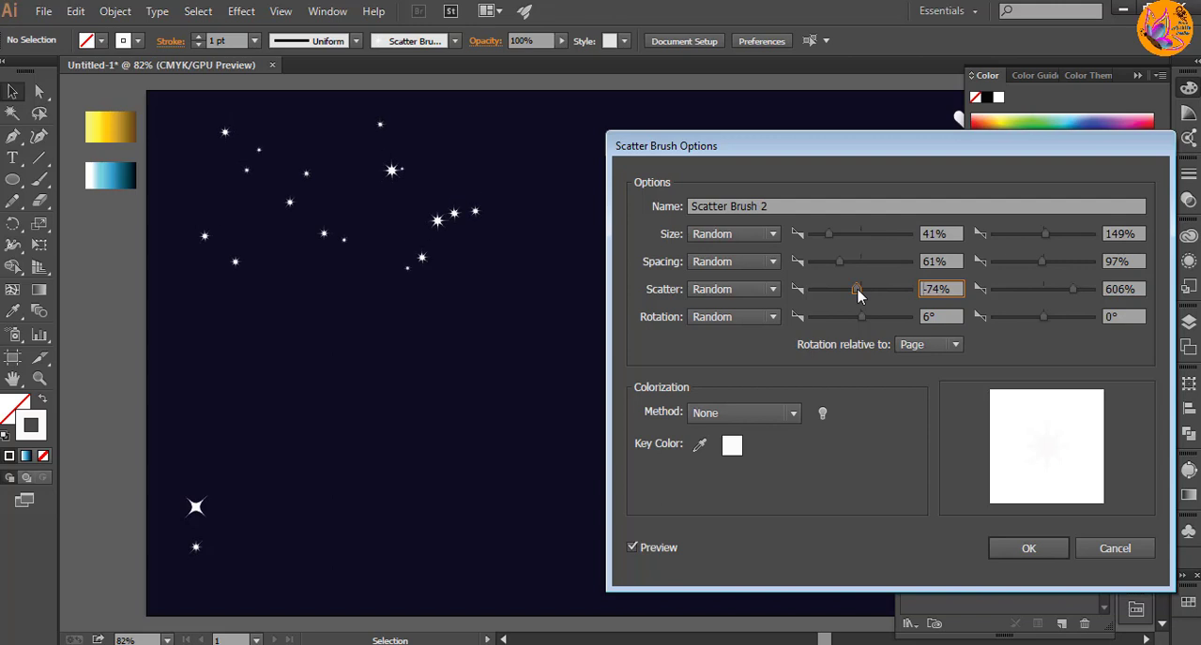
click(1026, 550)
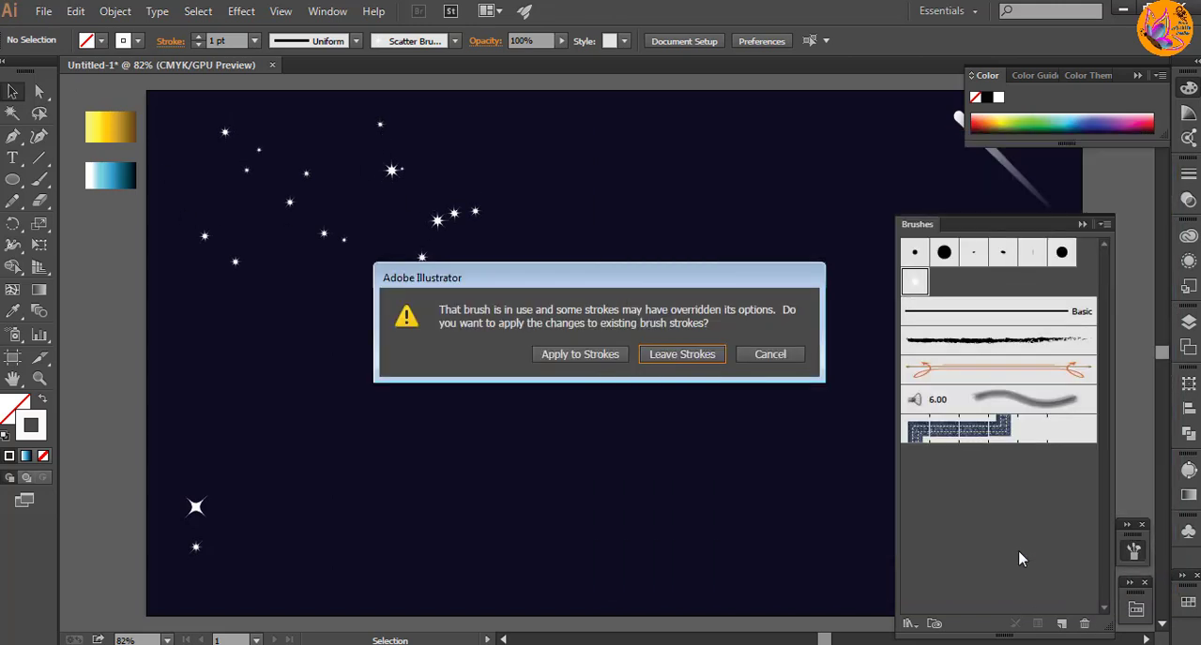
click(589, 357)
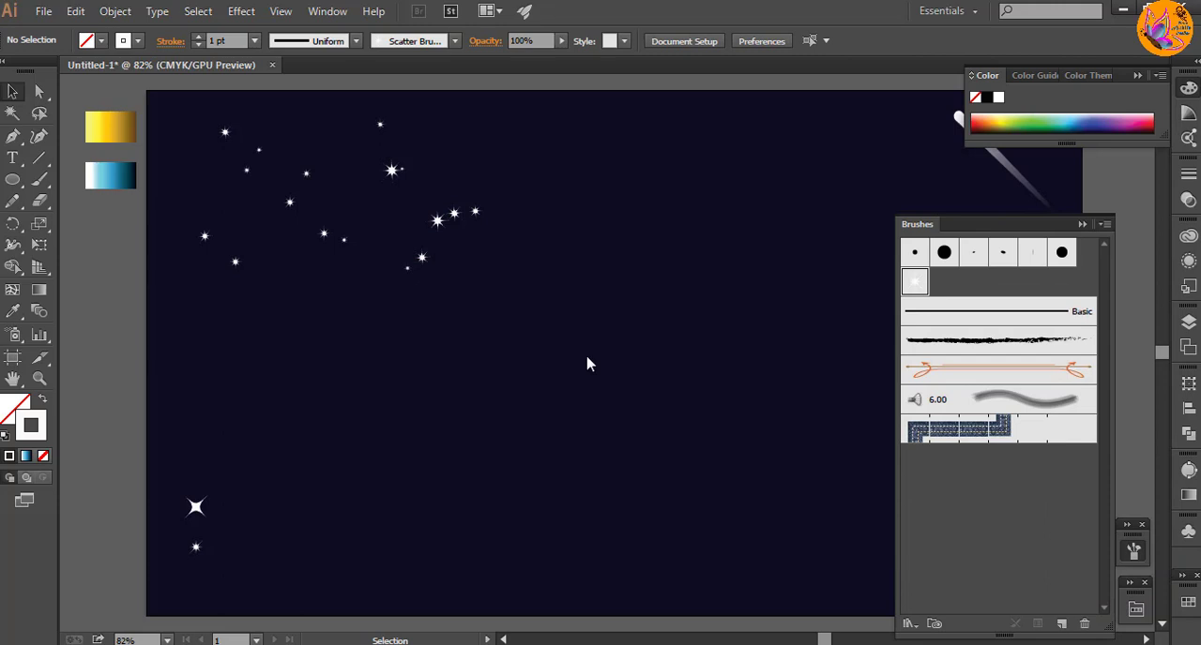
Step: Paint several test strokes with the star scatter brush across the middle of the artboard
click(33, 186)
drag(369, 327, 553, 331)
drag(681, 352, 394, 361)
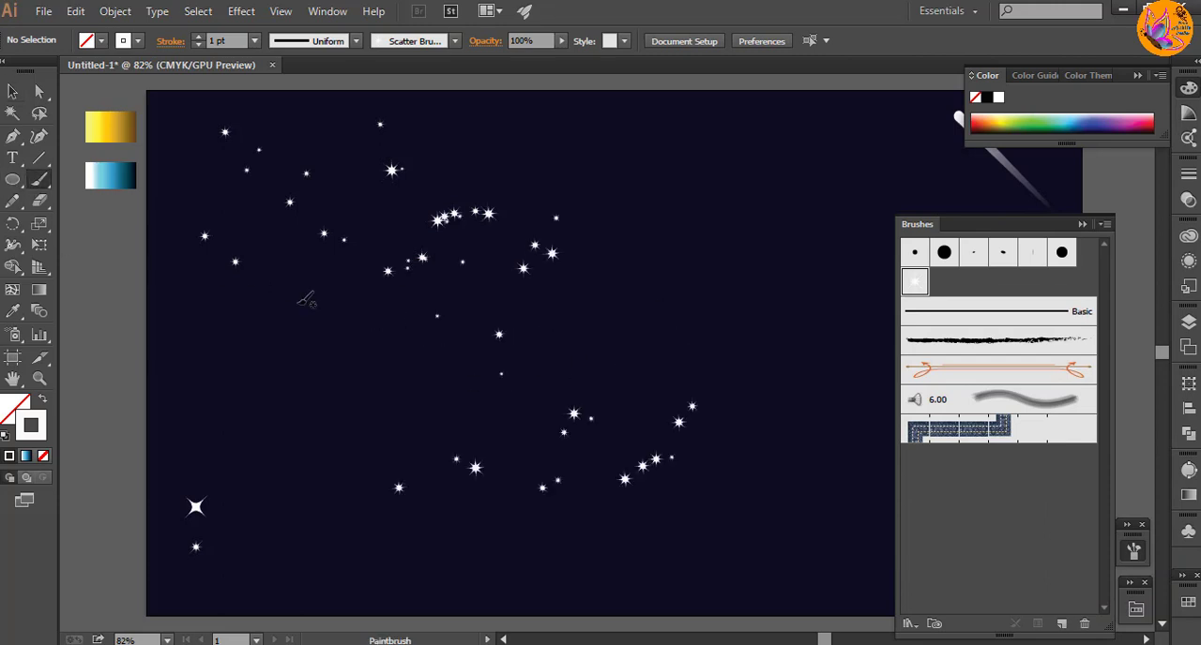
drag(816, 297, 827, 294)
drag(655, 216, 570, 293)
drag(355, 323, 461, 331)
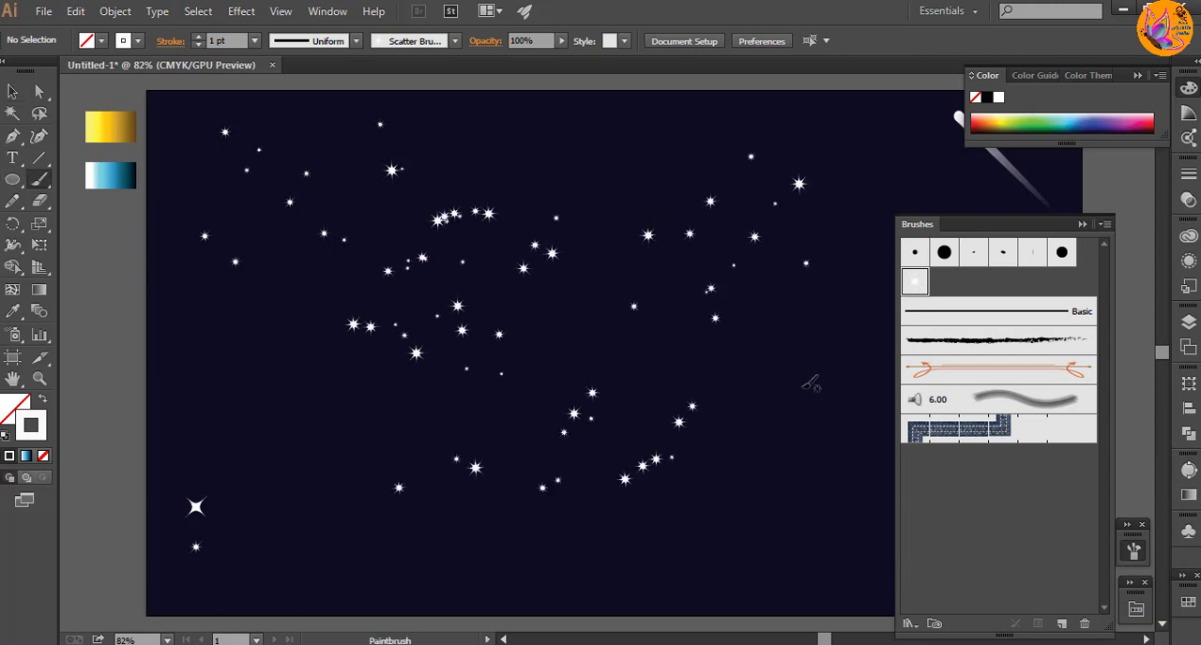
drag(801, 392, 668, 403)
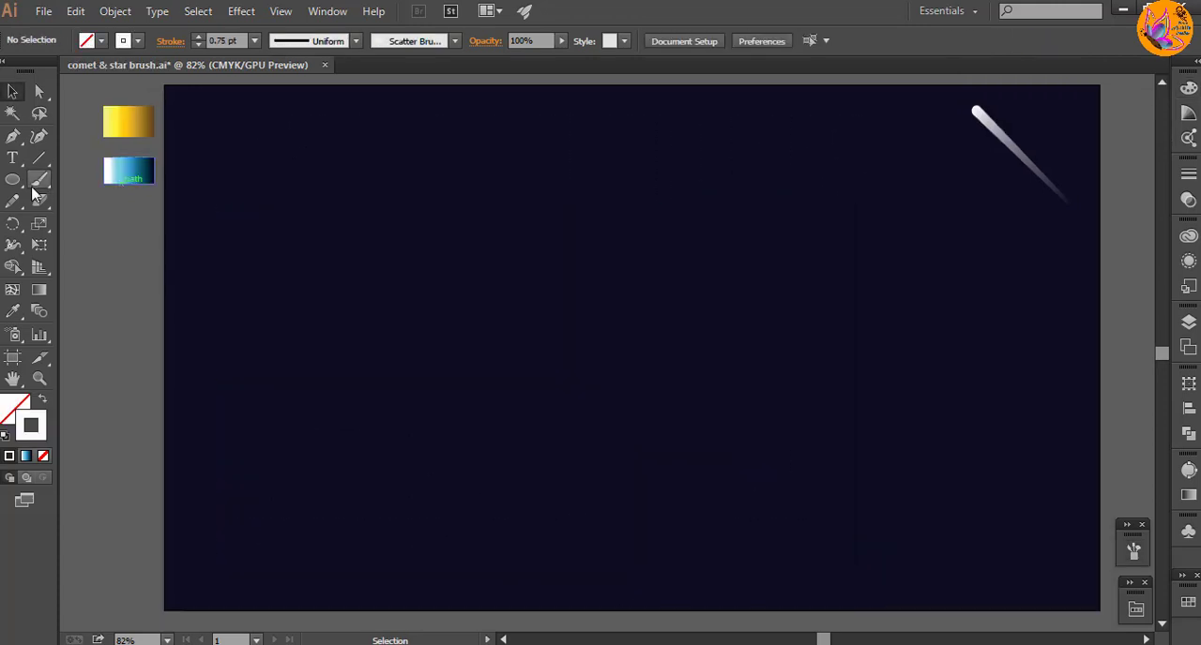
Step: Paint one wavy star stroke across the artboard's upper half and set its stroke weight to 0.5 pt
mouse_move(222, 319)
mouse_down()
mouse_move(282, 299)
mouse_move(972, 310)
mouse_up()
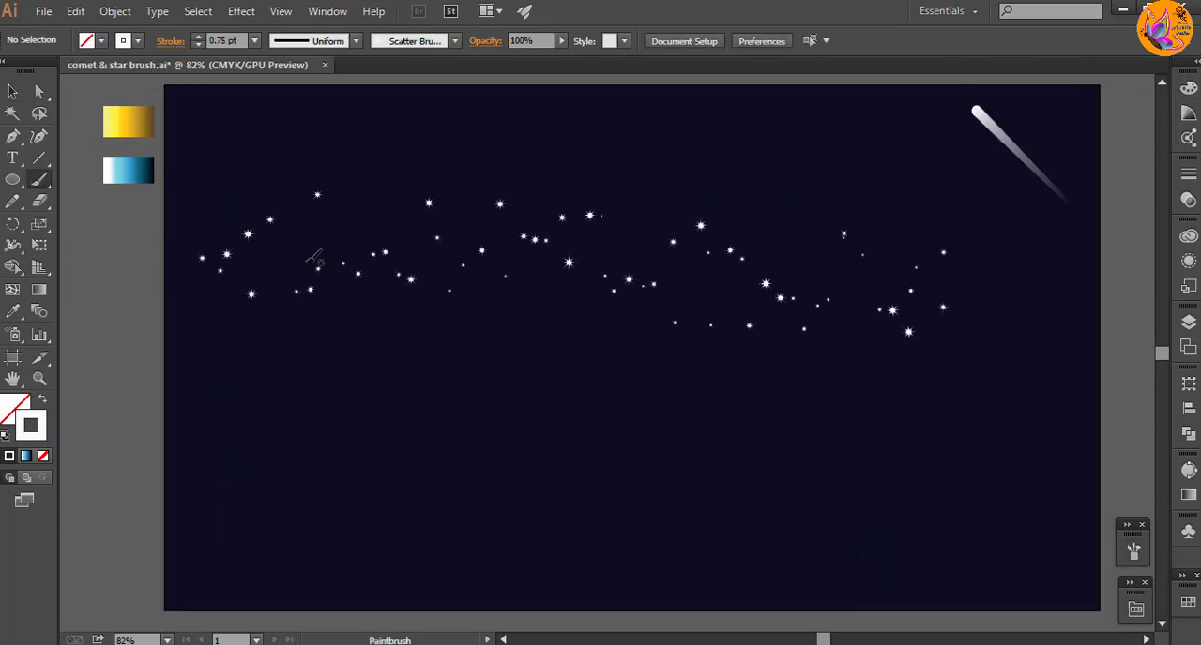
click(13, 91)
click(254, 40)
click(272, 88)
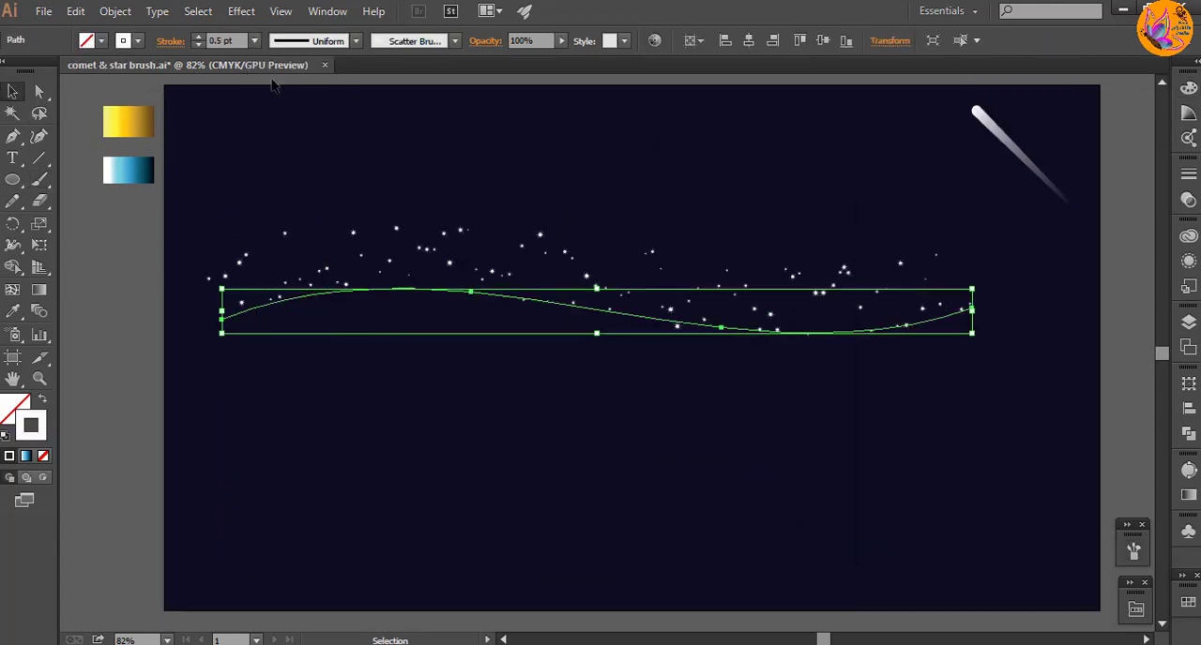
click(483, 375)
Step: Paint more 0.5 pt star strokes across the upper half and along the right edge, undoing the misplaced ones
click(40, 179)
drag(939, 194, 647, 188)
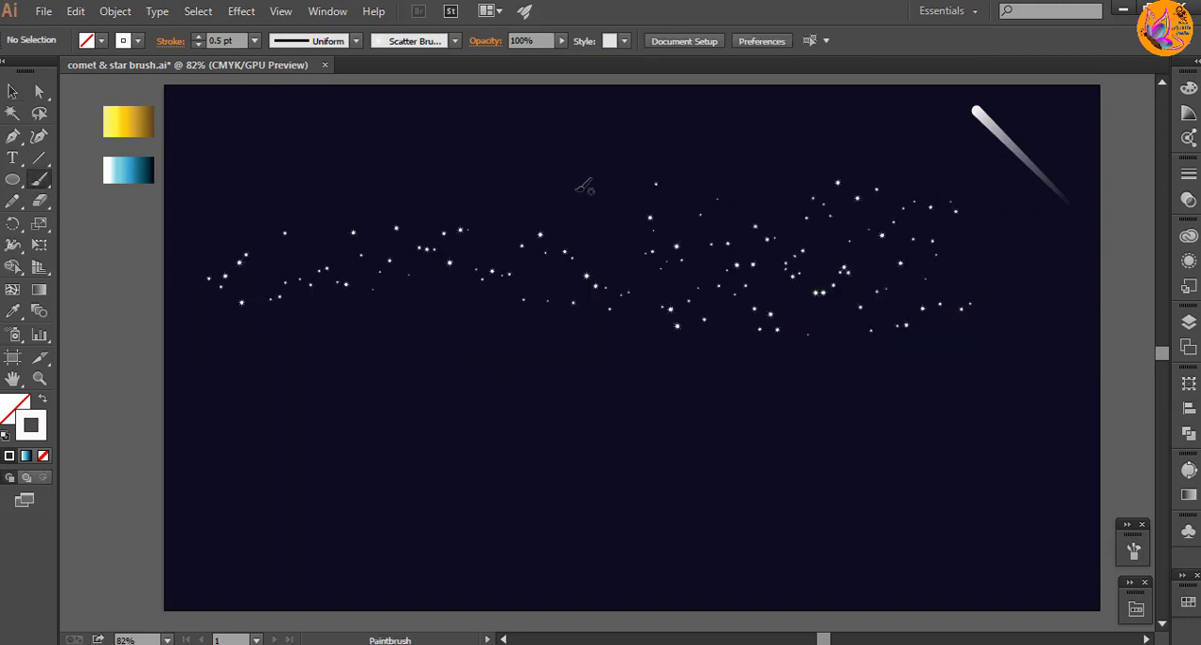
drag(441, 143, 446, 146)
key(ctrl+z)
drag(474, 190, 298, 166)
key(ctrl+z)
drag(1038, 344, 1002, 263)
drag(1084, 191, 1080, 185)
mouse_move(647, 161)
mouse_down()
mouse_move(601, 163)
mouse_move(698, 147)
mouse_up()
key(ctrl+z)
Step: Move the star stroke near the artboard's top edge slightly down
key(v)
drag(538, 150, 535, 175)
click(827, 150)
Step: Switch to the four-pointed star scatter brush and fill the upper half of the artboard with smaller stars
click(39, 179)
click(1138, 549)
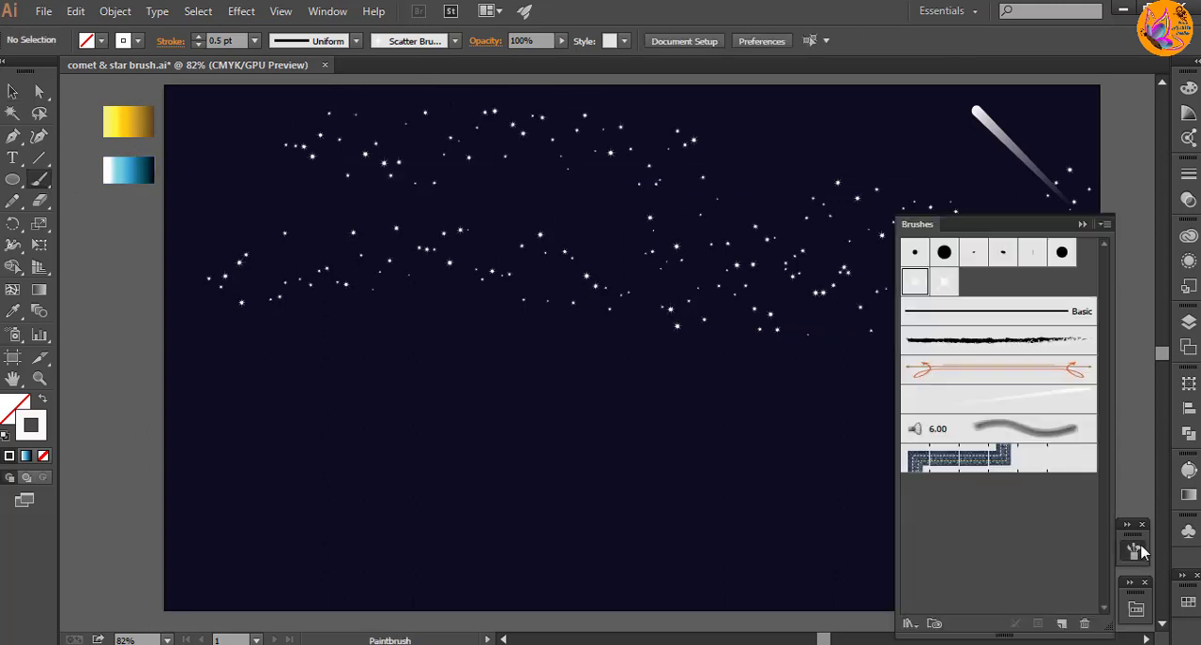
click(943, 282)
click(1099, 229)
drag(823, 153, 929, 146)
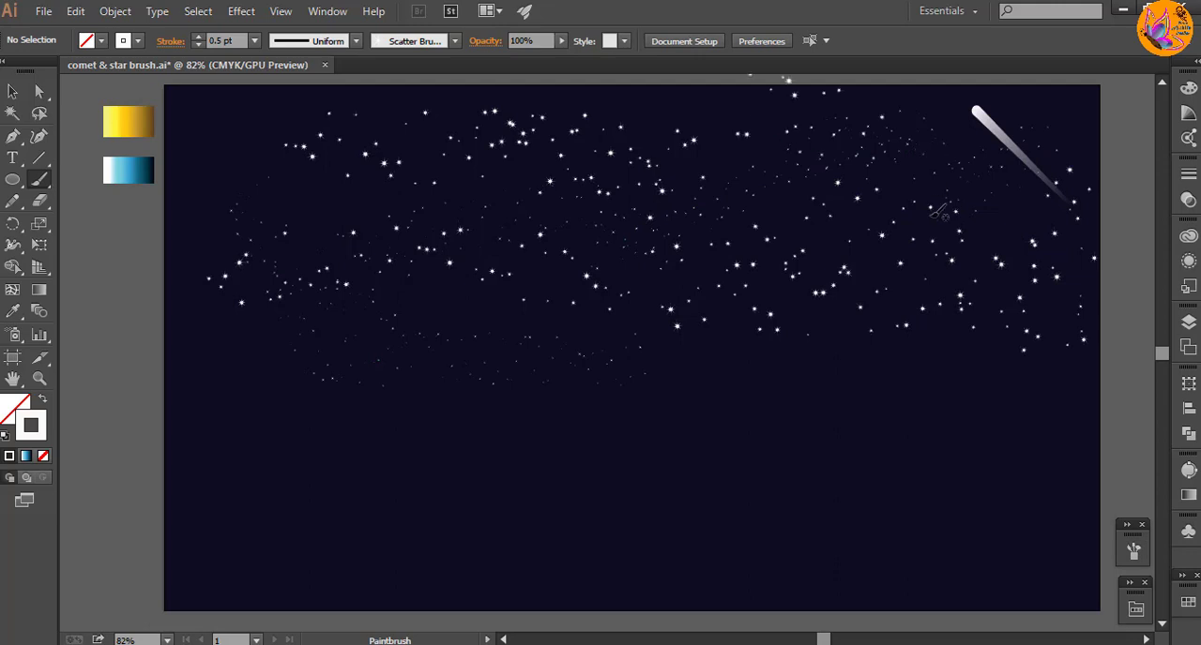
Step: Move the star stroke that spills over the artboard's top edge down onto the background
key(v)
click(857, 155)
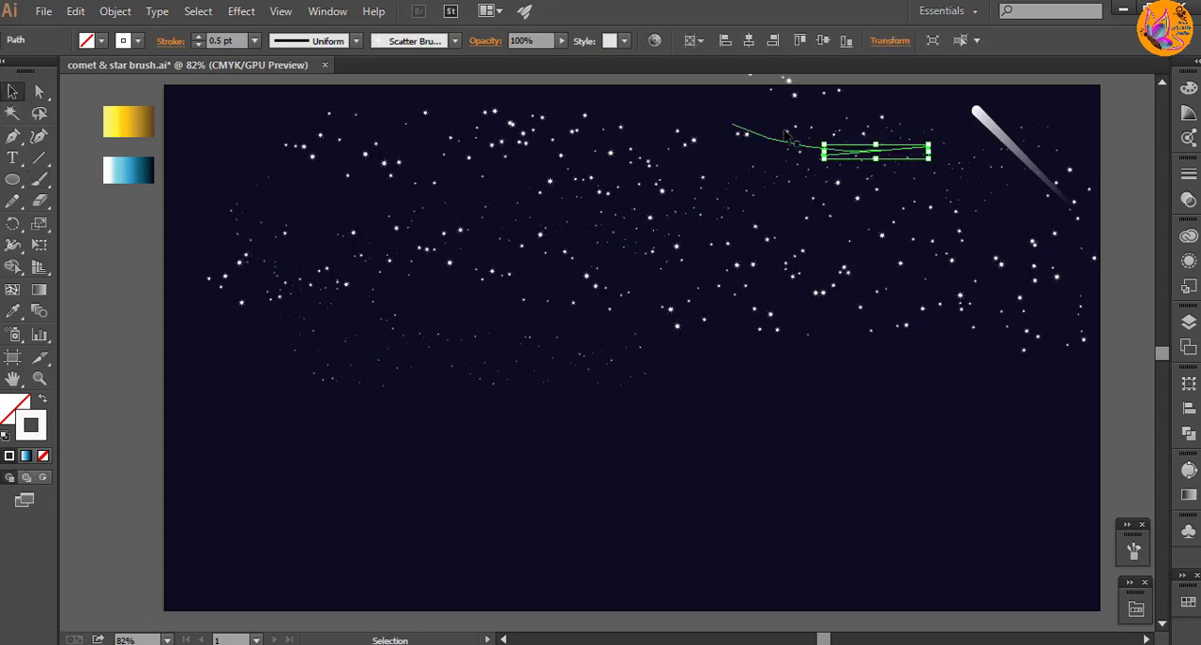
drag(784, 140, 779, 165)
click(241, 155)
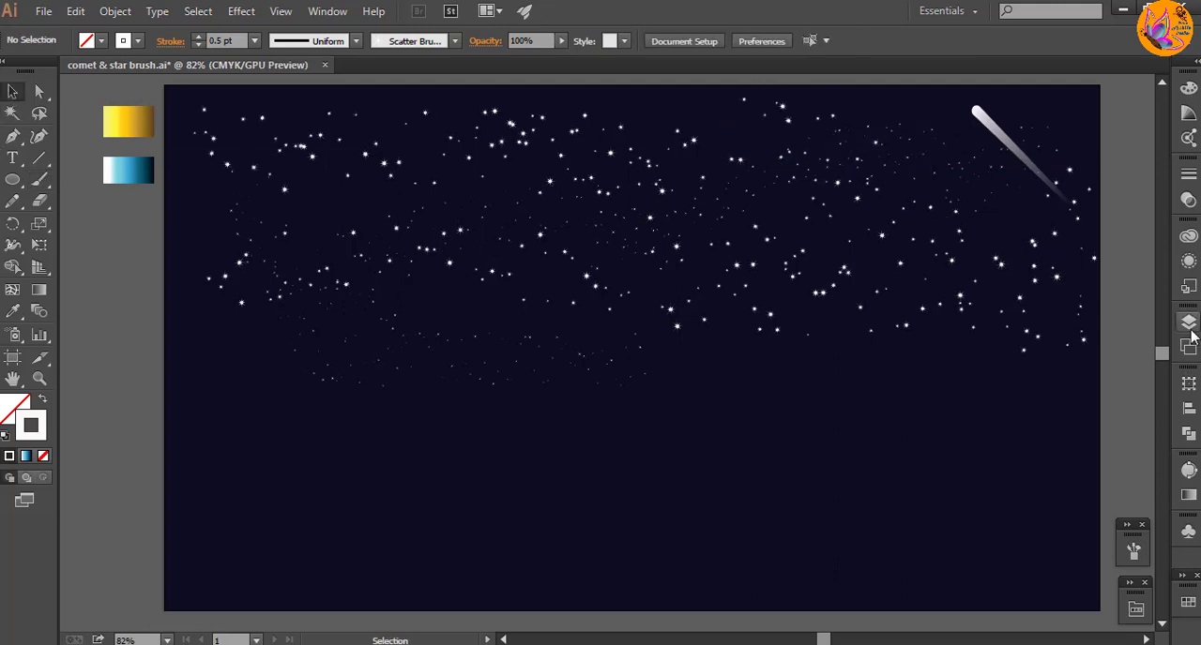
Step: Move the gold 2023 numerals from beside the artboard onto the navy background, left of its centre
click(1189, 323)
key(space)
drag(343, 404, 914, 427)
click(562, 375)
drag(123, 143, 699, 490)
drag(454, 329, 1039, 450)
key(space)
drag(867, 437, 731, 429)
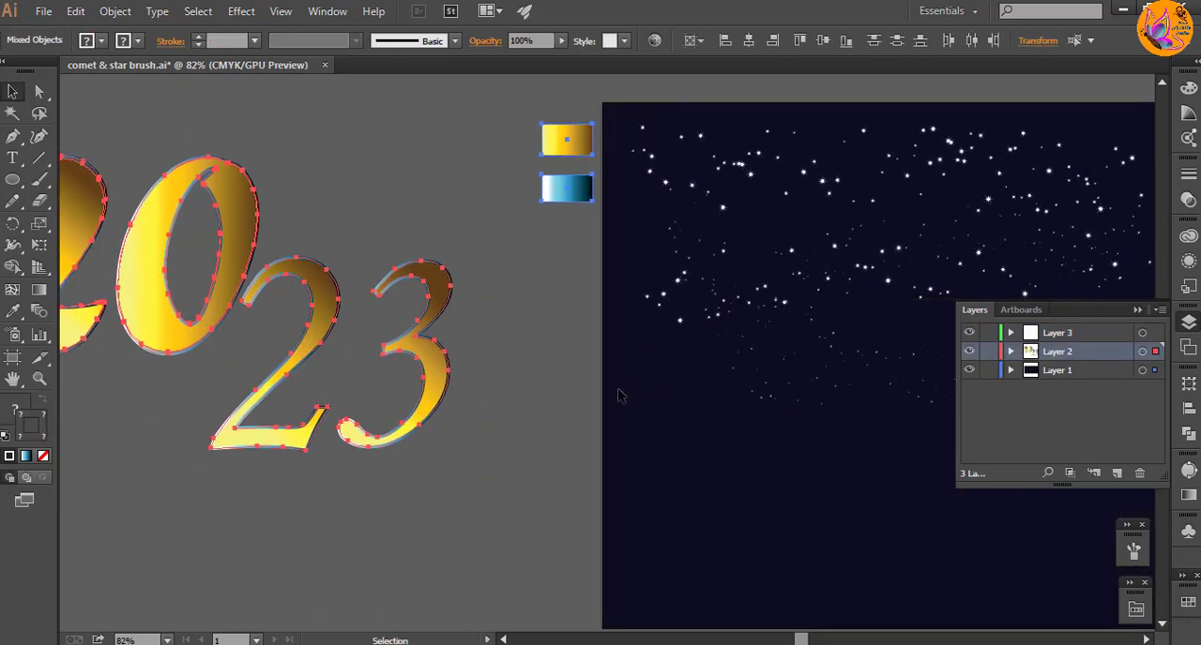
click(274, 160)
click(421, 348)
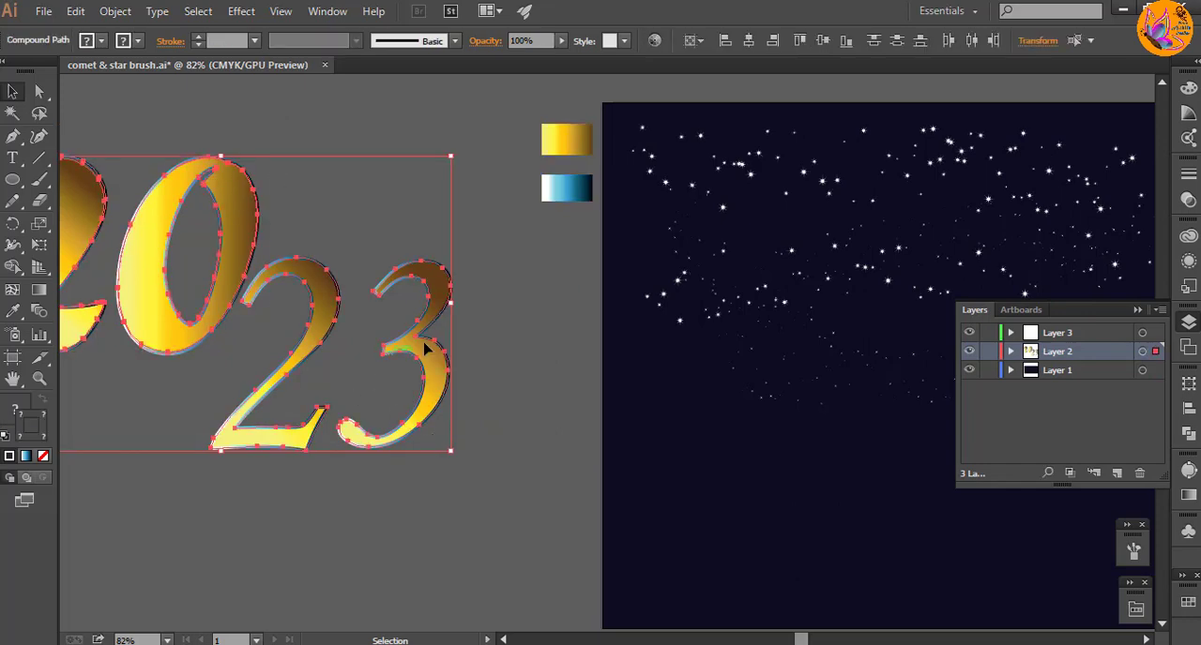
drag(421, 348, 898, 508)
key(space)
drag(861, 241, 388, 161)
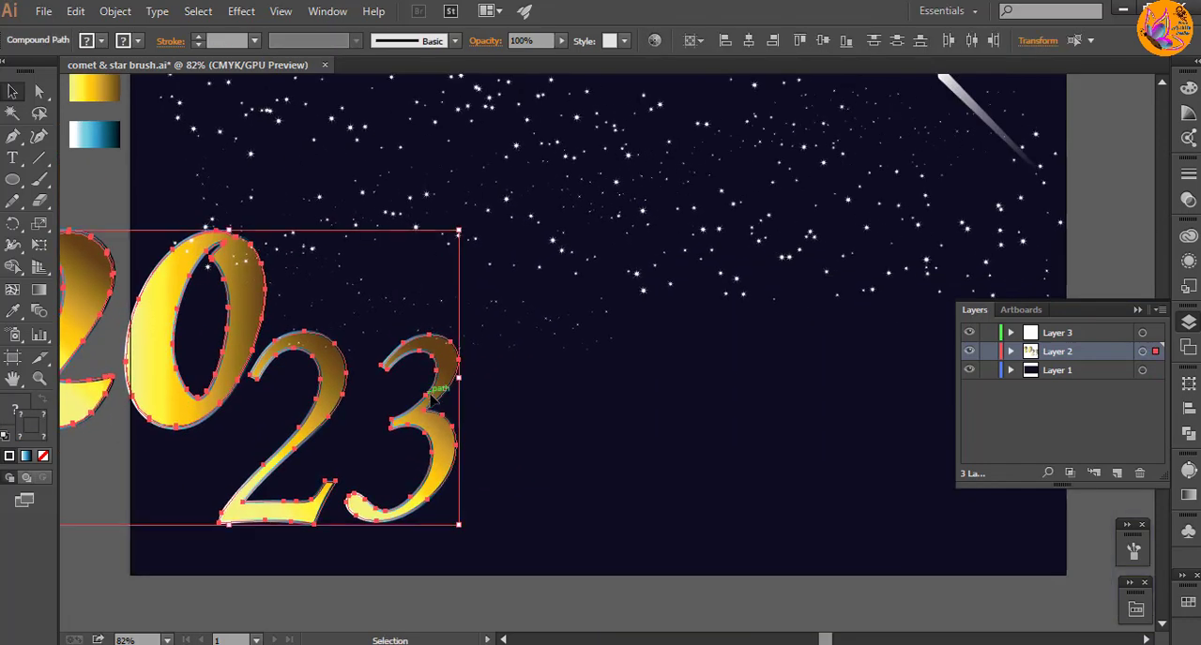
drag(428, 394, 699, 335)
click(326, 509)
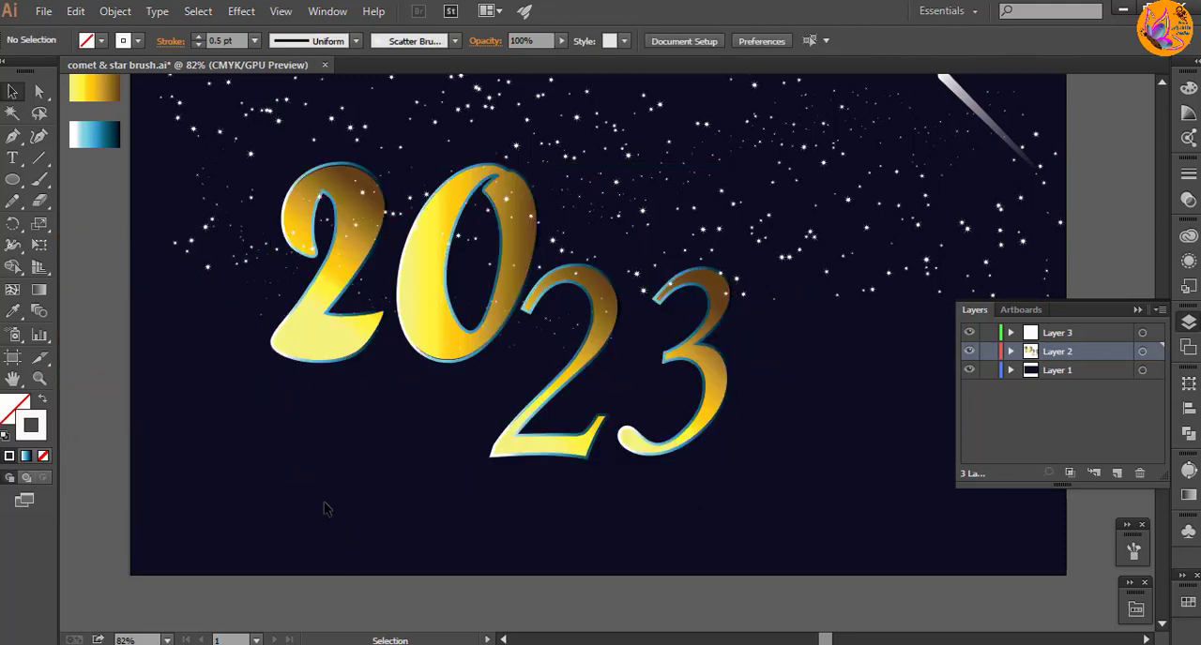
Step: Shift the 20 and 23 pairs slightly left, raising the 20, and move Layer 2 above Layer 3 so the numerals cover the stars
drag(353, 392, 424, 317)
drag(674, 453, 640, 458)
click(847, 471)
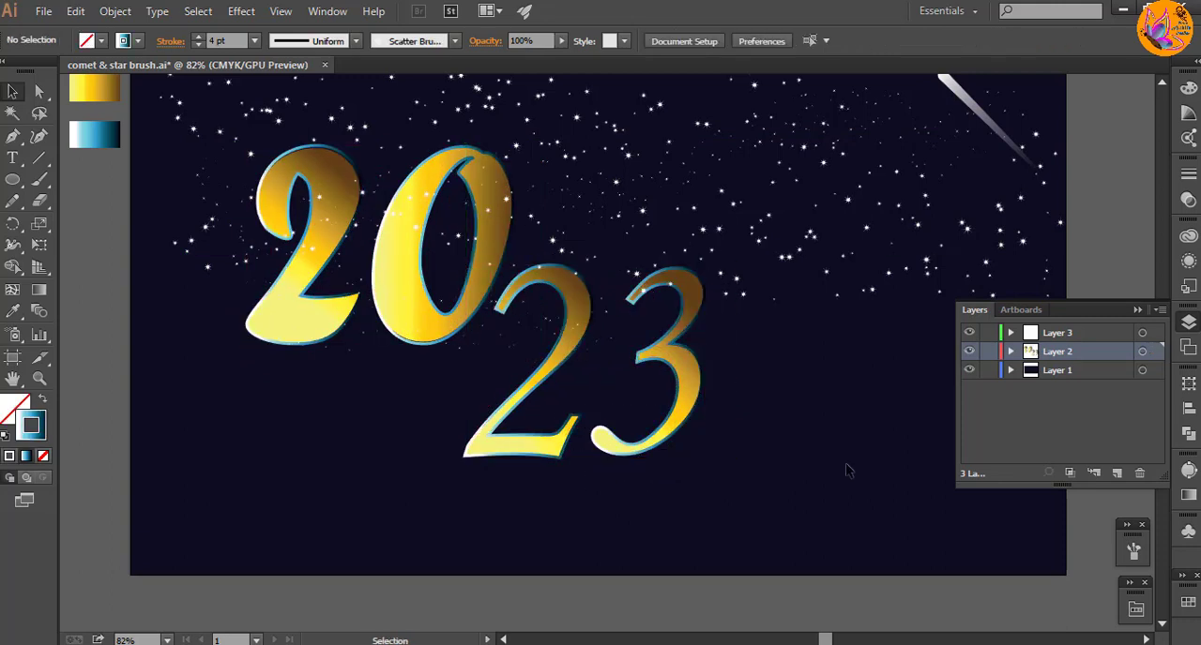
drag(1052, 363, 1055, 331)
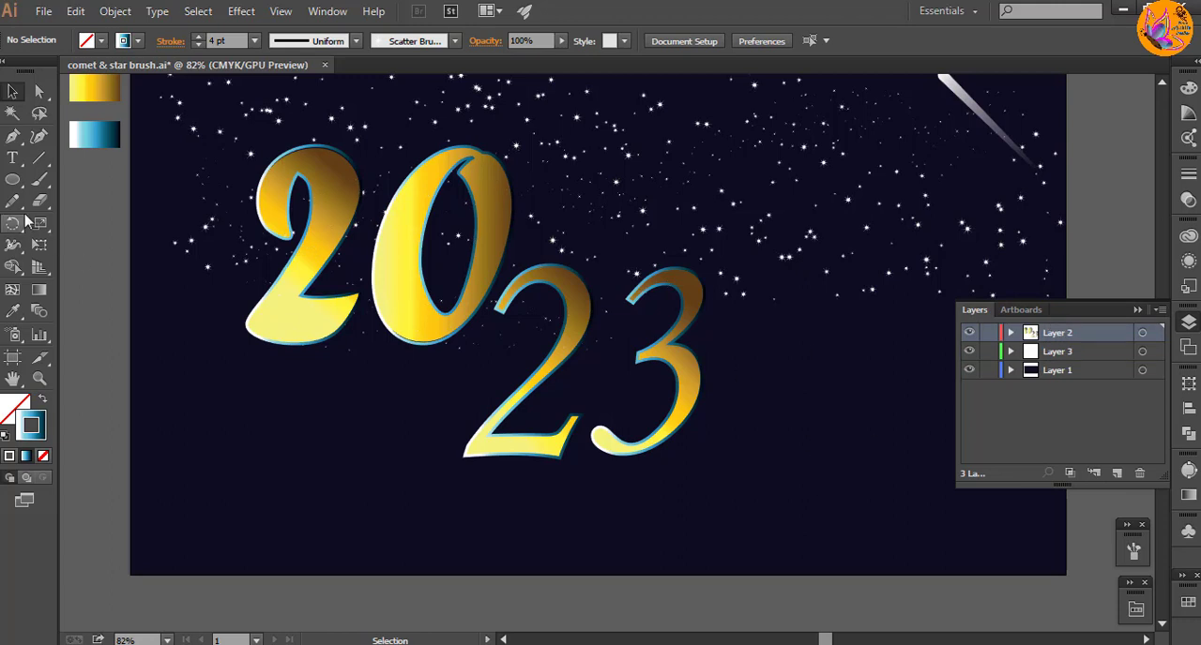
Step: Paint 1 pt strokes with the four-pointed star scatter brush around the numerals and across the artboard's lower half
key(b)
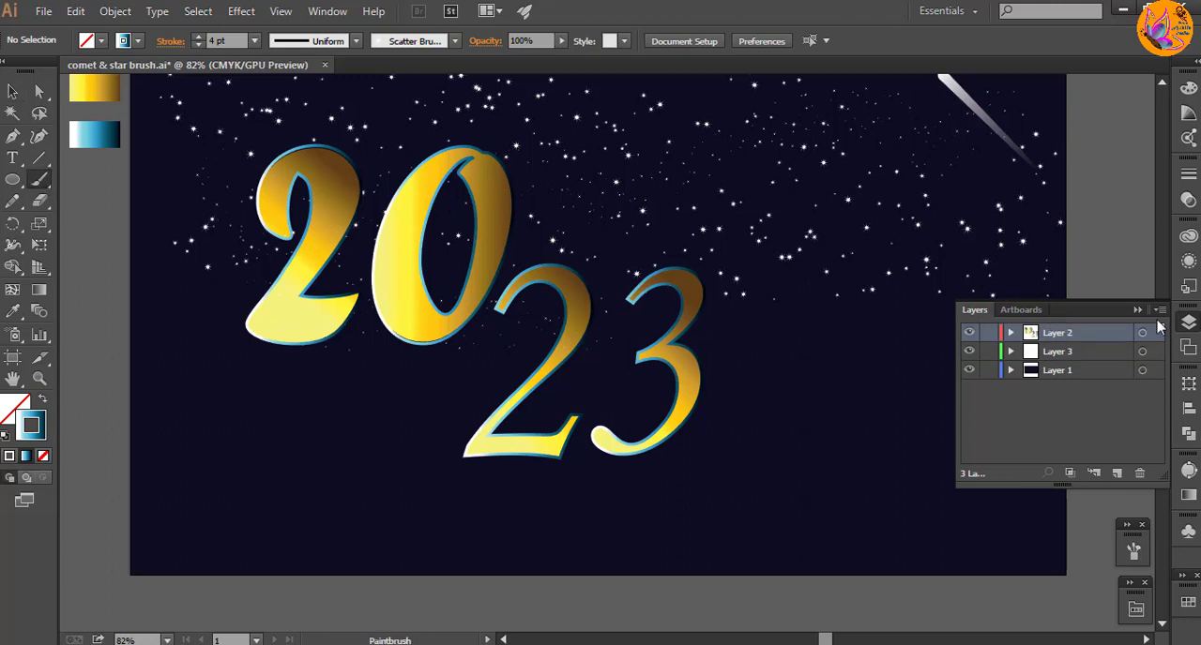
click(1081, 354)
click(1133, 551)
click(950, 285)
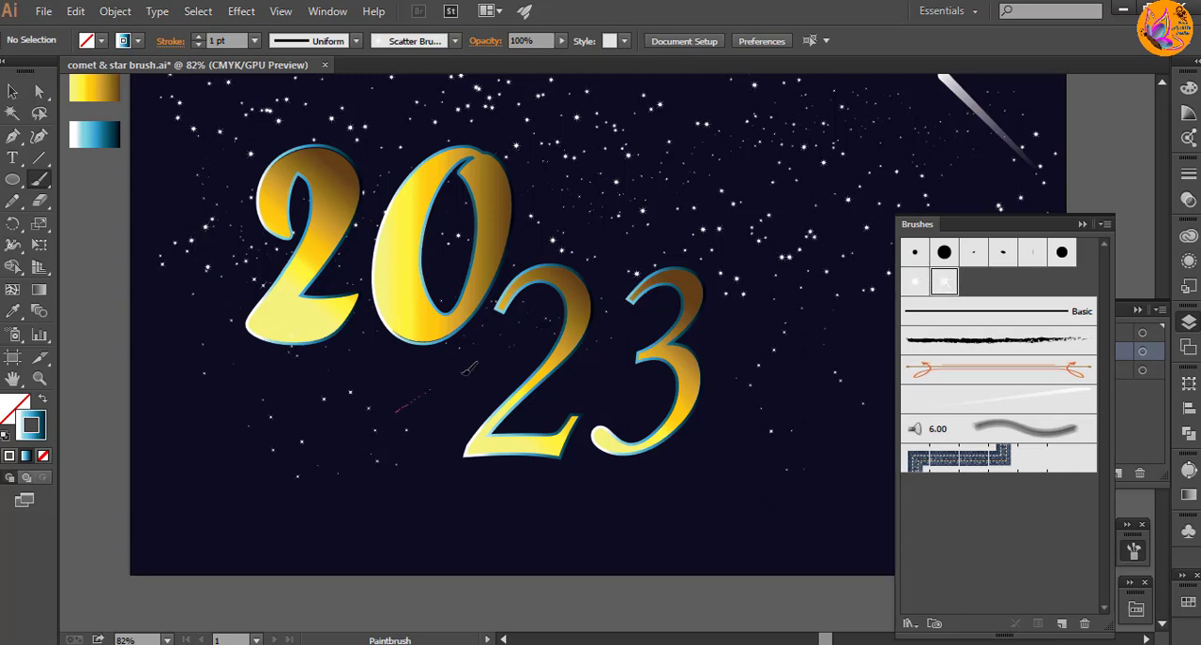
scroll(792, 446, right, 3)
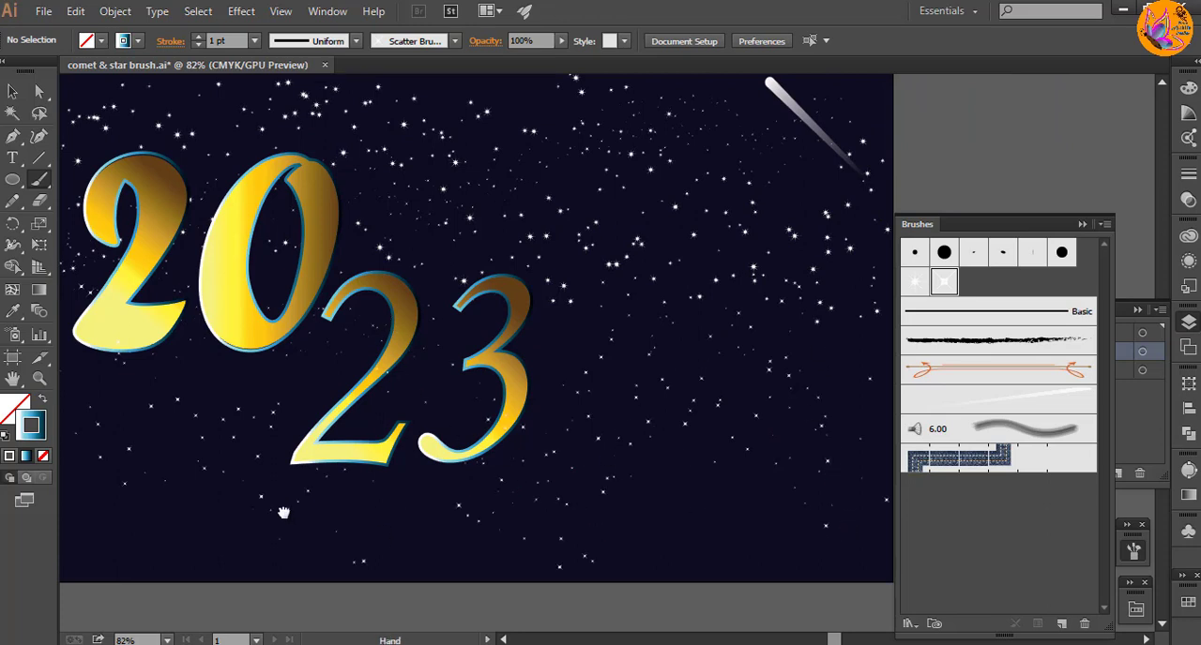
scroll(282, 509, left, 5)
key(ctrl+z)
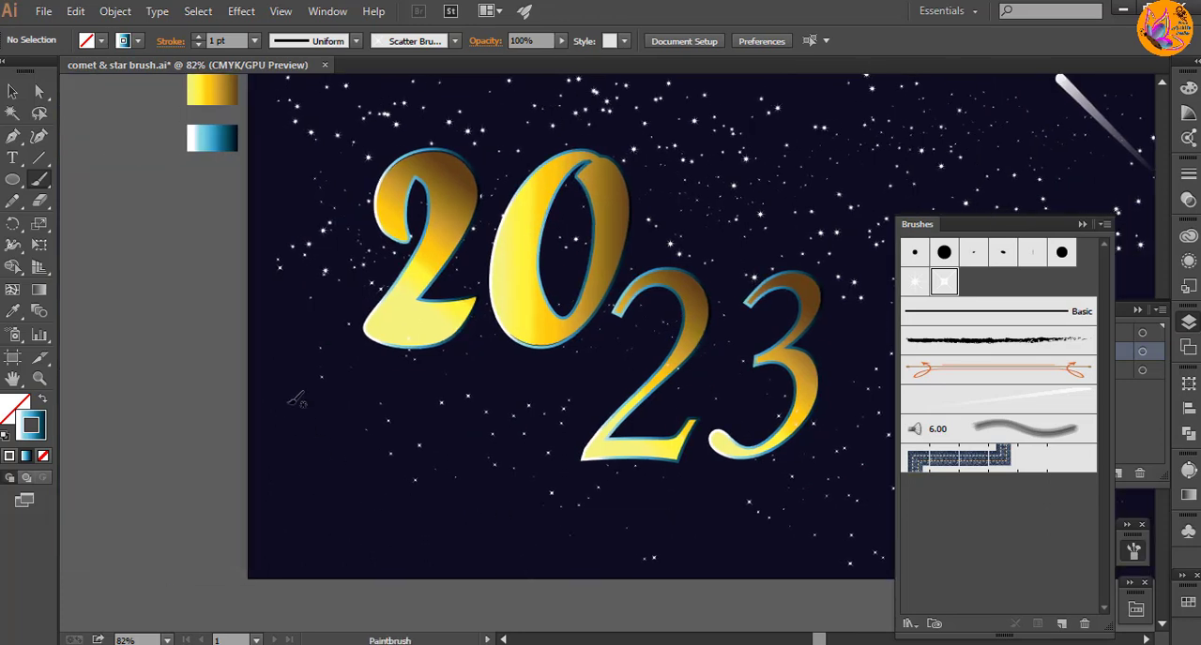
Step: Add a curved star stroke at the artboard's lower left, move it slightly down, and paint more stars along the bottom
drag(286, 406, 552, 495)
click(13, 91)
drag(439, 481, 441, 495)
drag(555, 386, 291, 394)
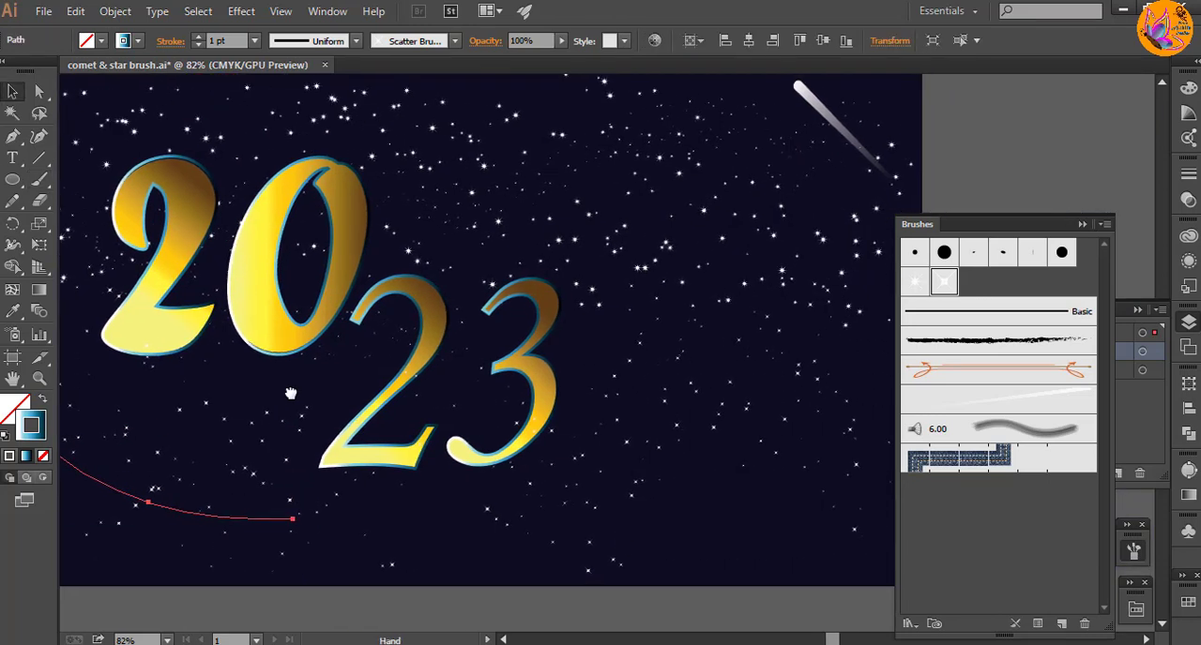
click(40, 179)
ctrl+click(753, 486)
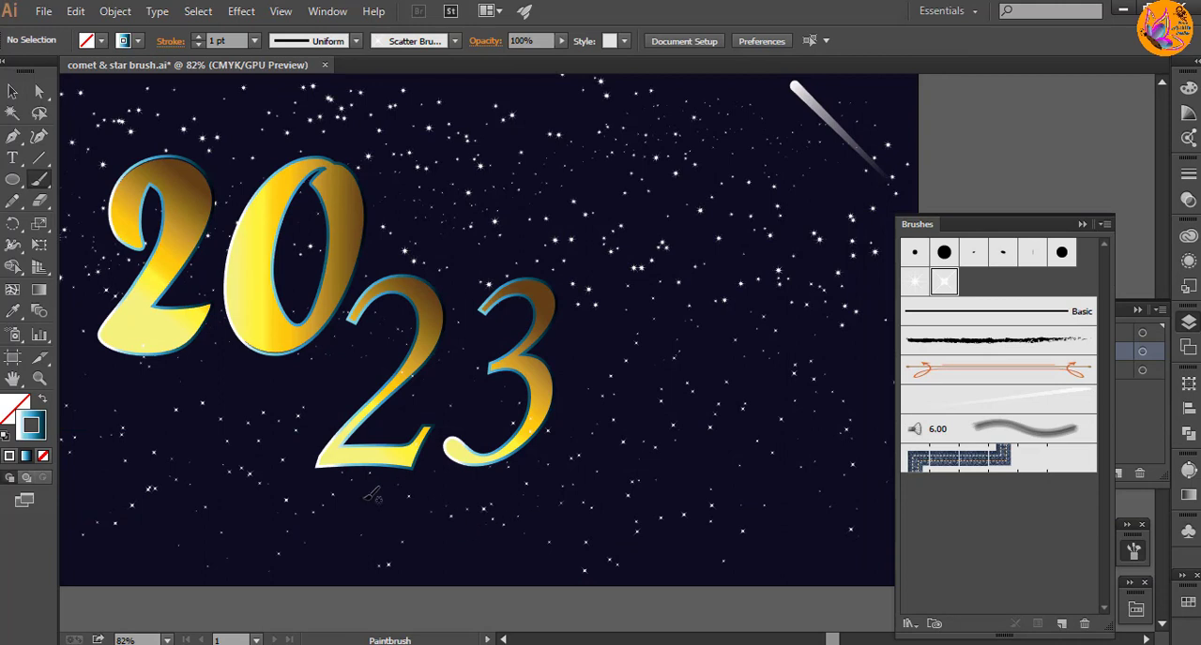
key(space)
mouse_move(793, 402)
mouse_down()
mouse_move(815, 442)
mouse_move(905, 442)
mouse_up()
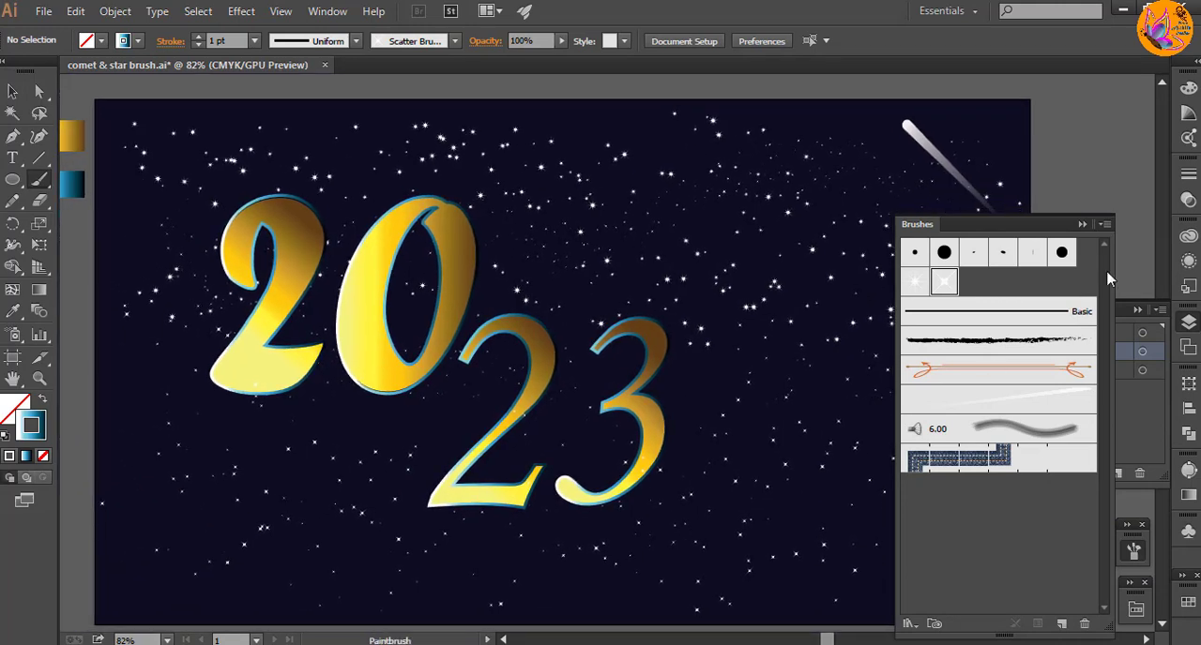
Step: Create a new layer above Layer 2
click(1081, 224)
click(1074, 334)
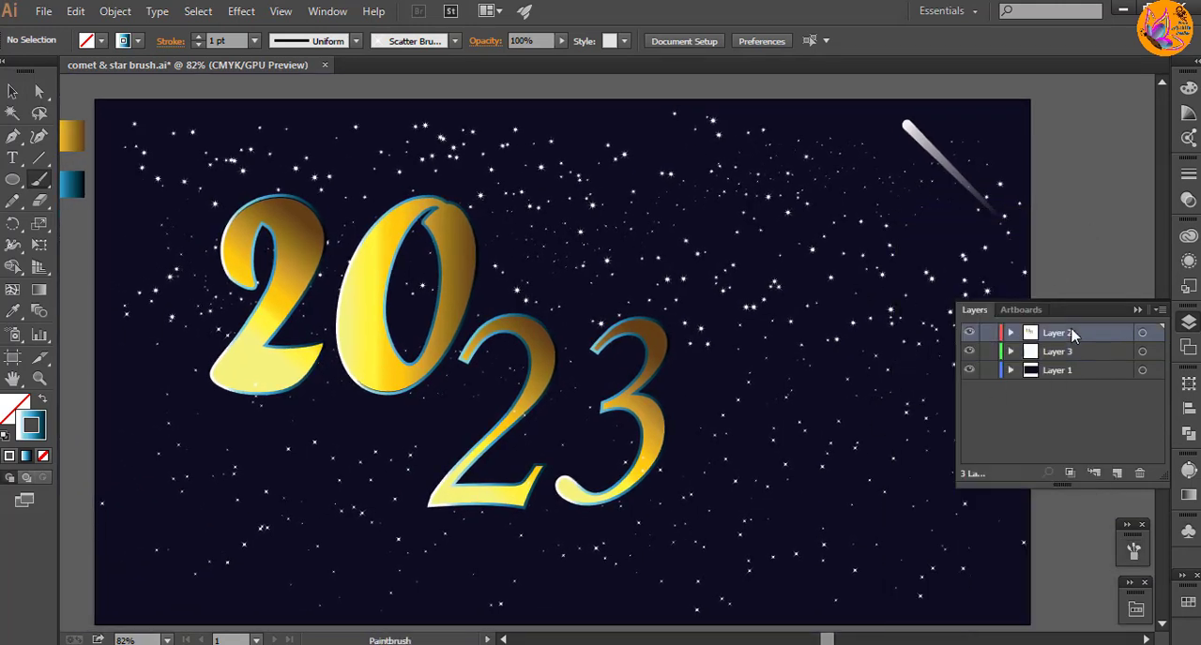
click(1117, 472)
click(1138, 310)
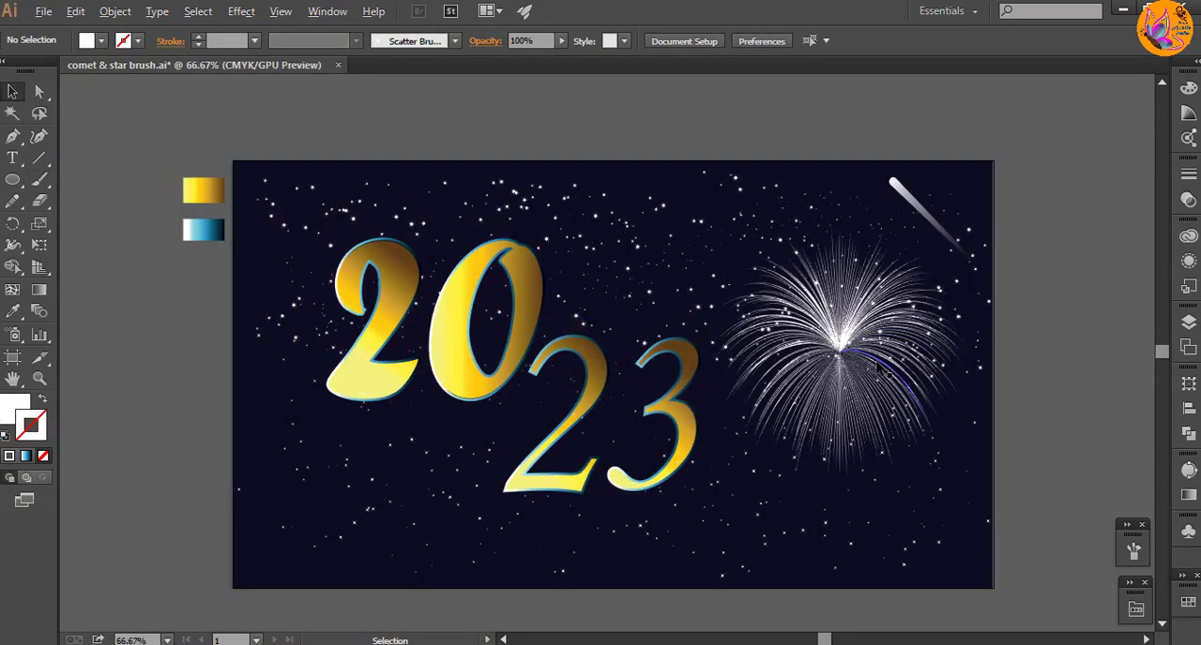
Step: Fill the firework group with the gold gradient sampled from the swatch beside the artboard, running diagonally from lower left to upper right
scroll(822, 366, up, 1)
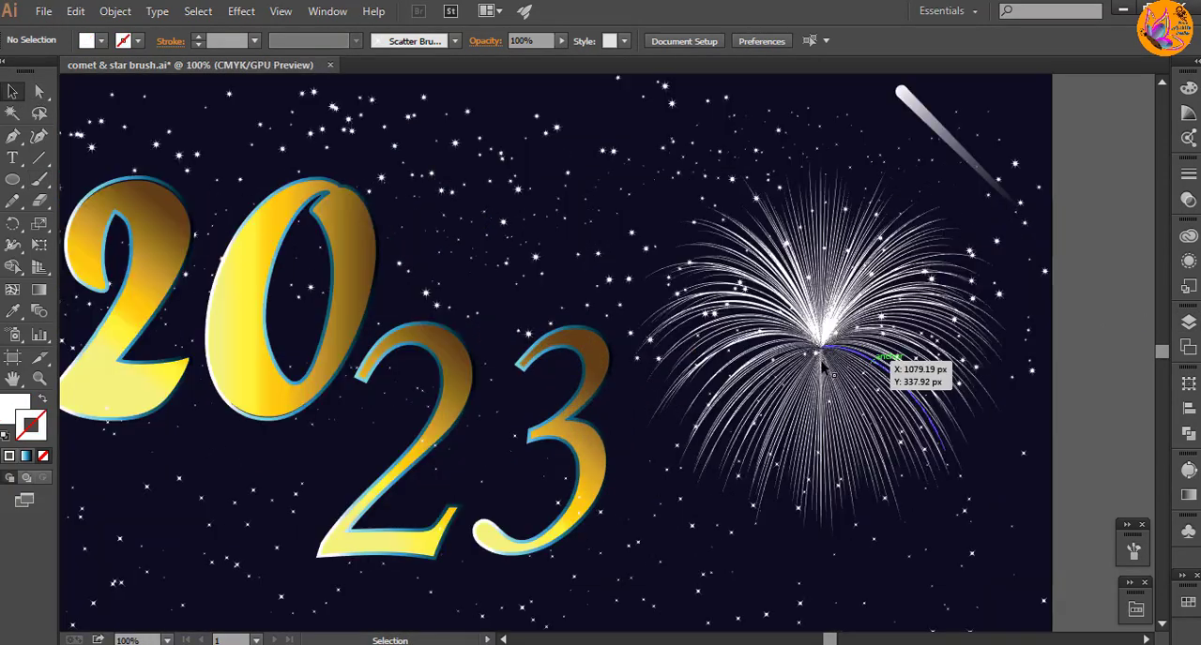
click(822, 366)
scroll(822, 366, down, 1)
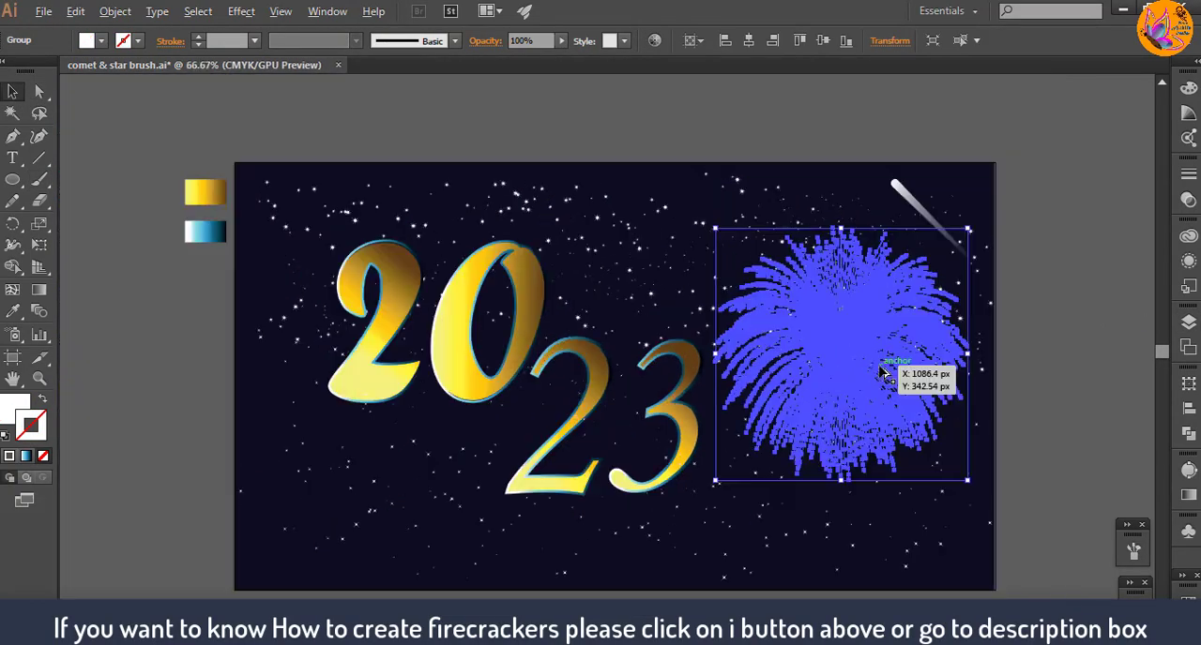
click(637, 125)
click(851, 371)
key(i)
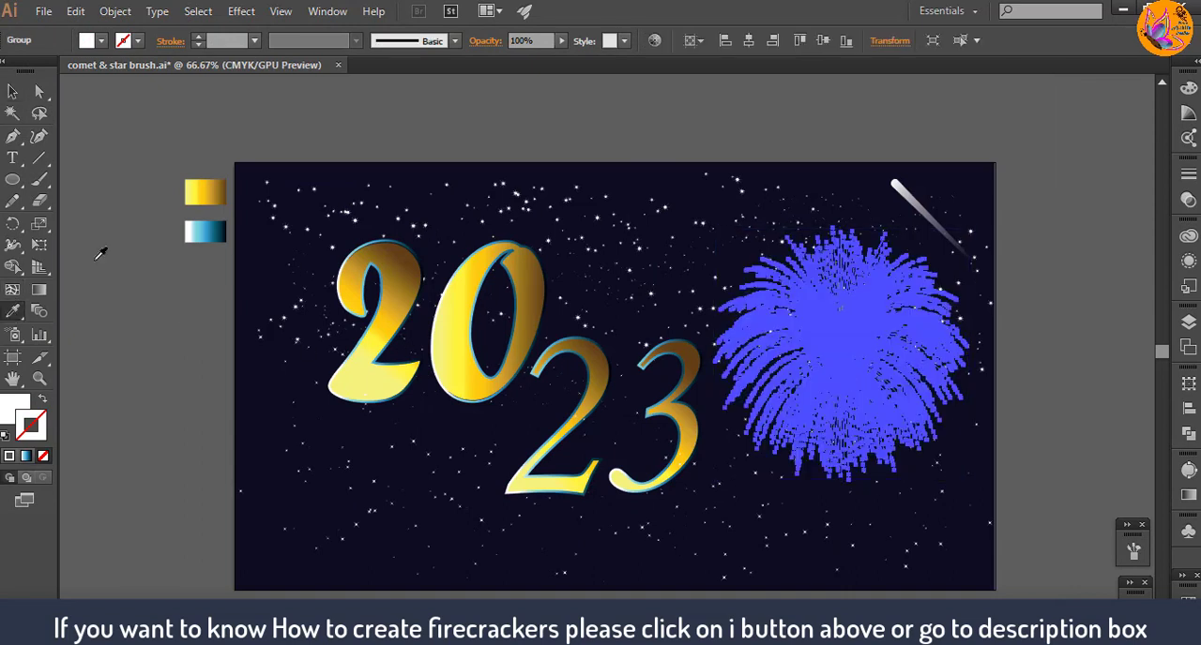
click(207, 186)
click(13, 407)
key(g)
drag(747, 475, 927, 288)
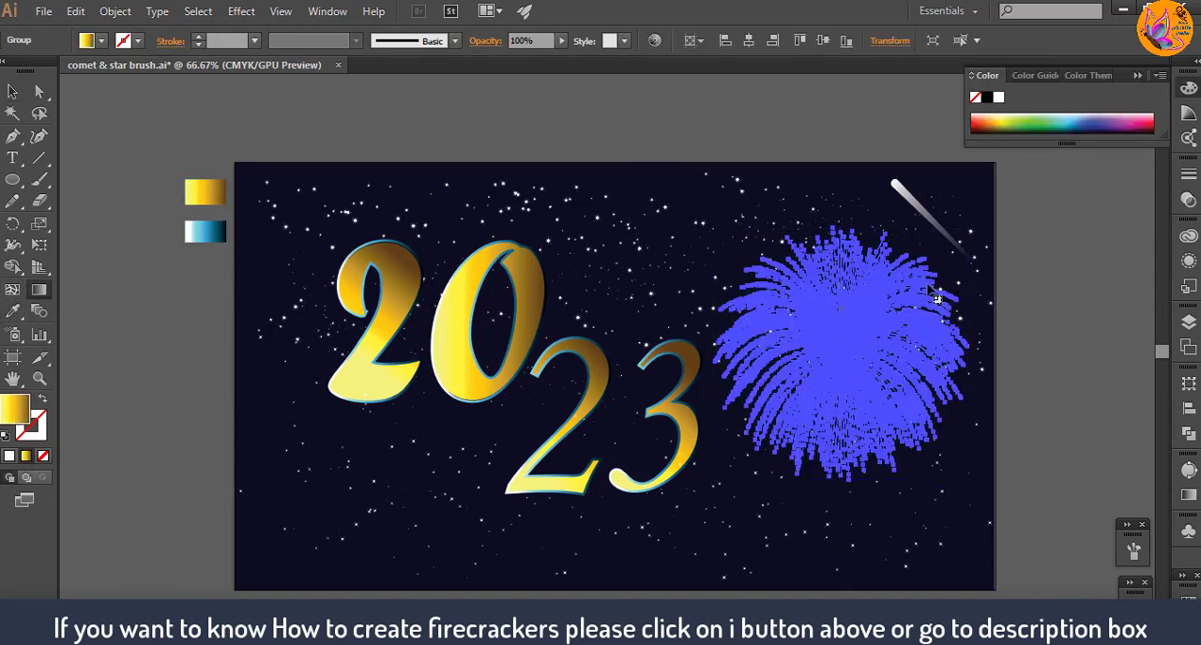
Step: Shrink the gold firework and move it into the artboard's upper-right corner
click(8, 94)
click(865, 266)
click(843, 378)
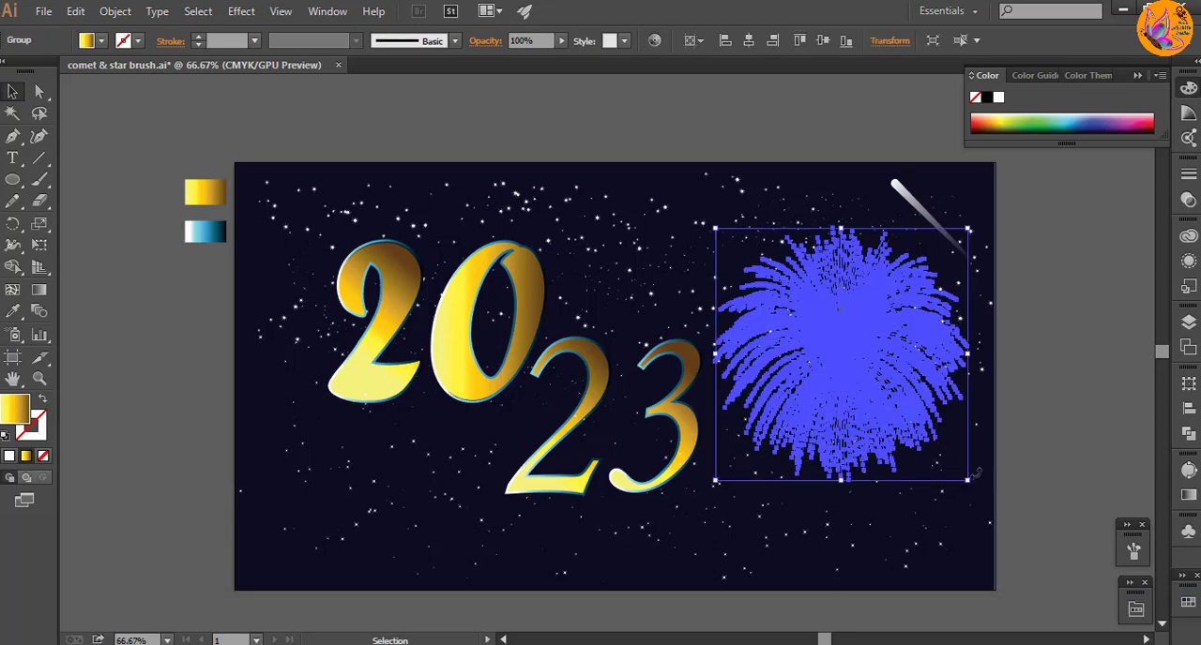
drag(968, 481, 906, 420)
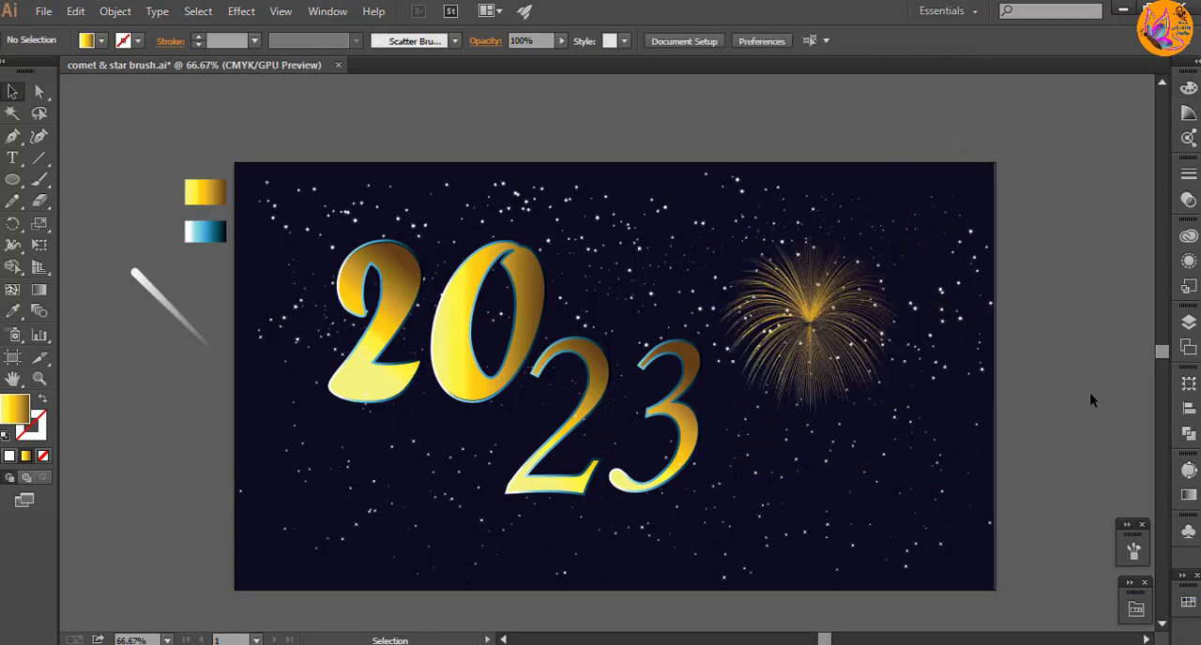
drag(826, 347, 911, 291)
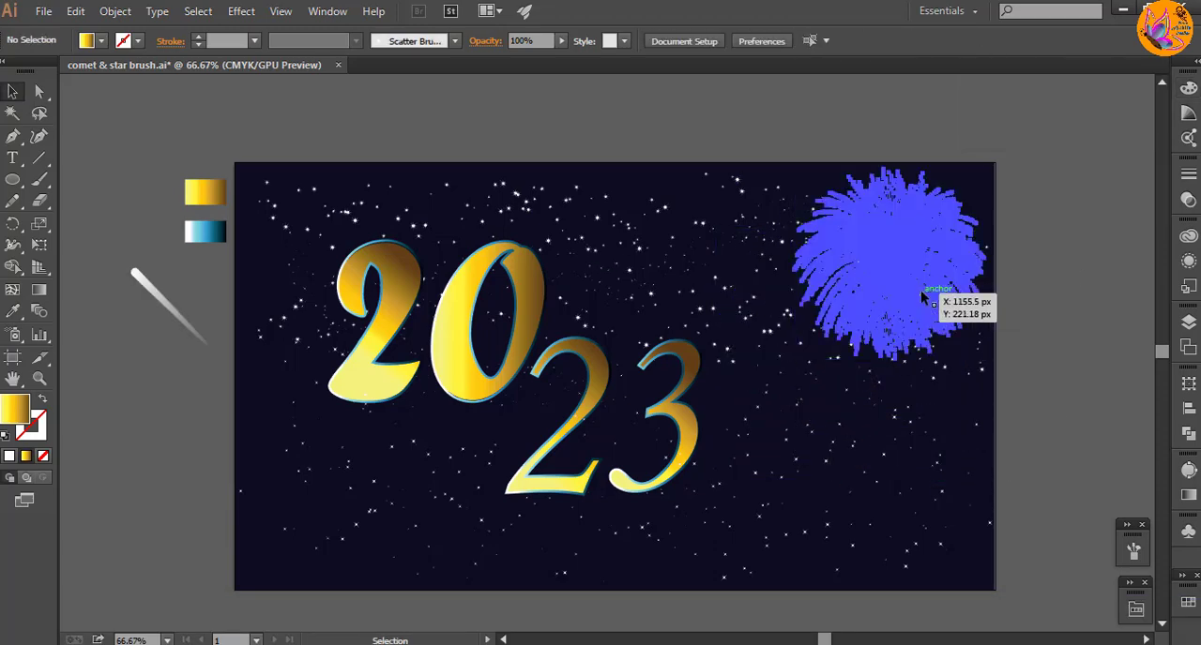
drag(987, 366, 957, 385)
click(1051, 368)
Step: Duplicate the upper-right firework into the space between the 0 and the 23, rotating and enlarging the copy
click(1189, 321)
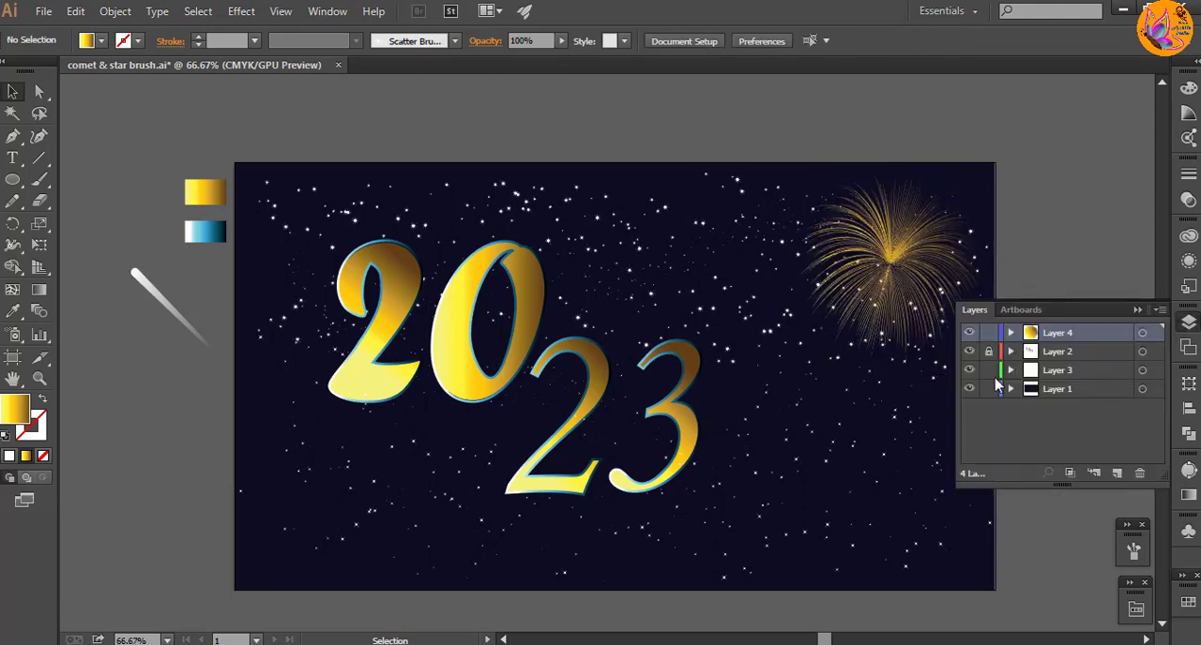
drag(873, 270, 613, 276)
drag(724, 385, 772, 347)
click(795, 350)
click(901, 264)
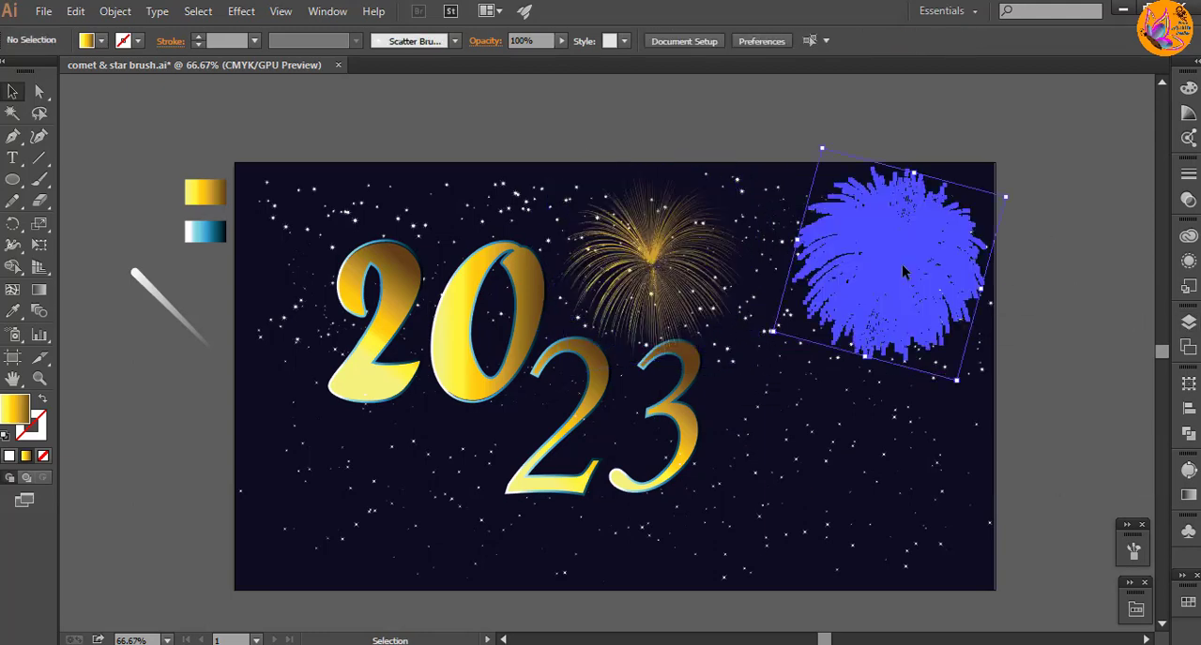
click(630, 291)
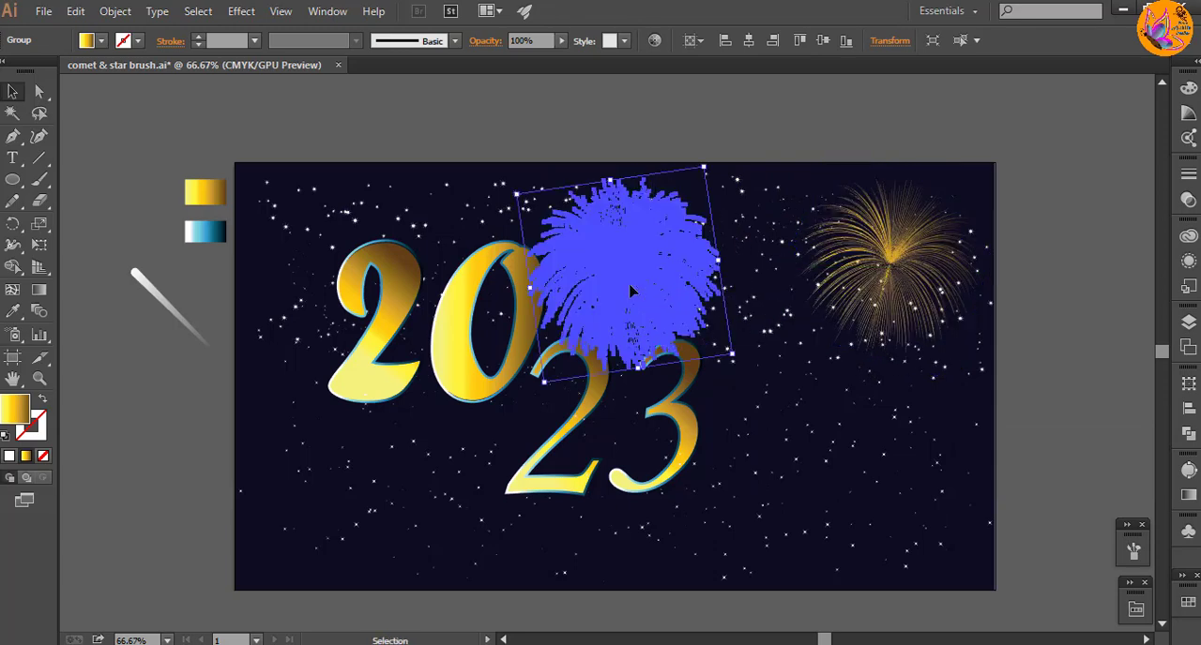
click(1044, 362)
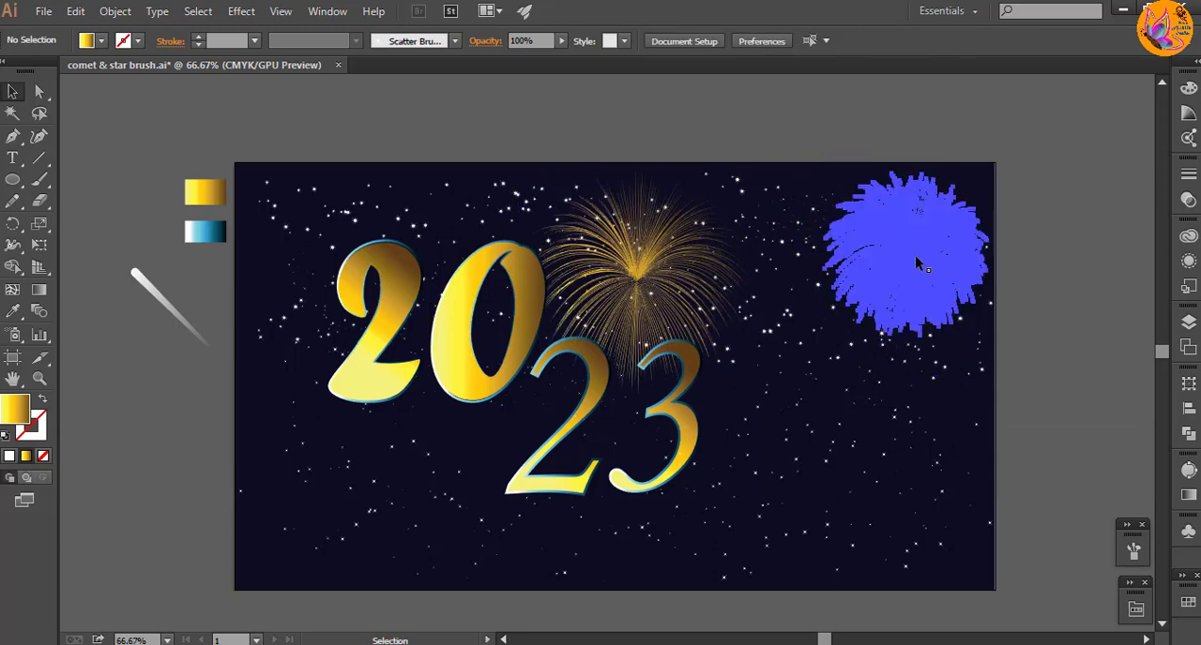
Step: Duplicate the upper-right firework into the artboard's upper-left corner and adjust the copy's size and rotation
drag(916, 258, 324, 256)
click(99, 472)
drag(385, 317, 404, 284)
click(1188, 322)
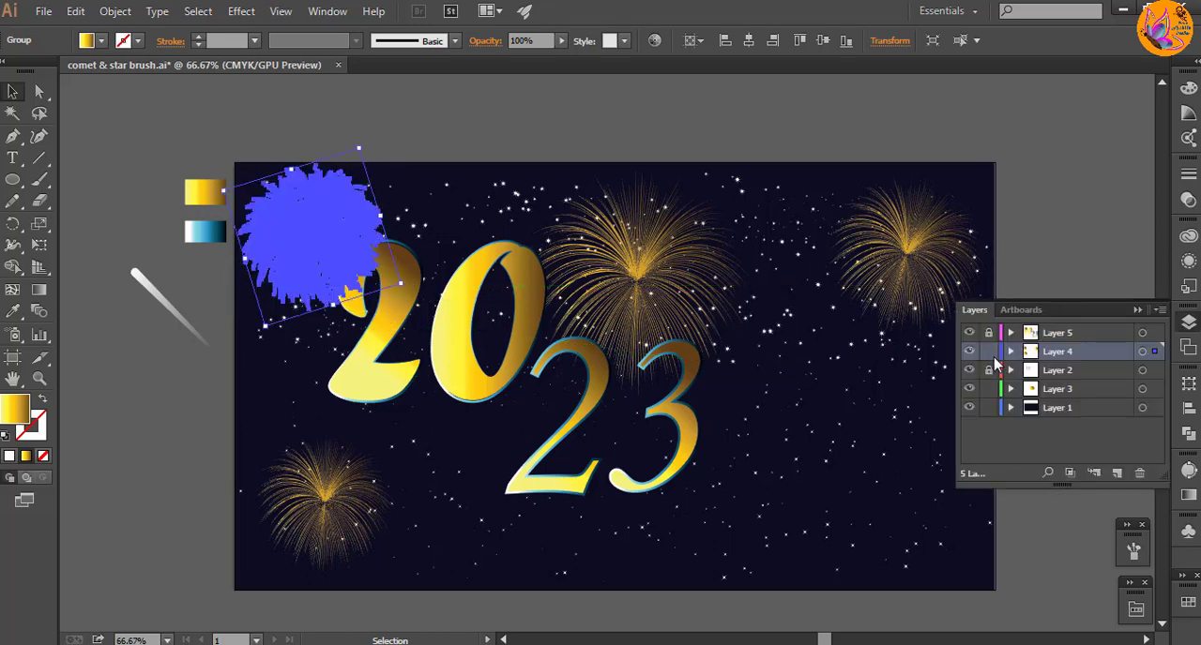
key(Delete)
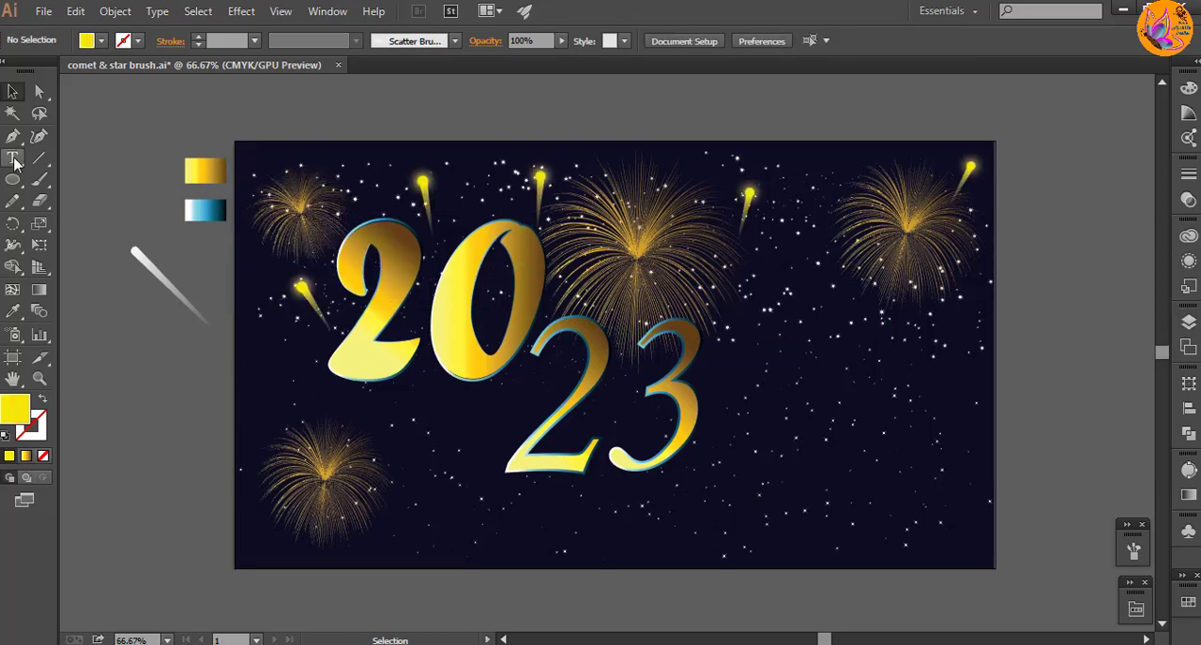
Step: Add the staggered three-line text "Happy New Year" in white 48 pt Forte to the right of the 23
click(14, 159)
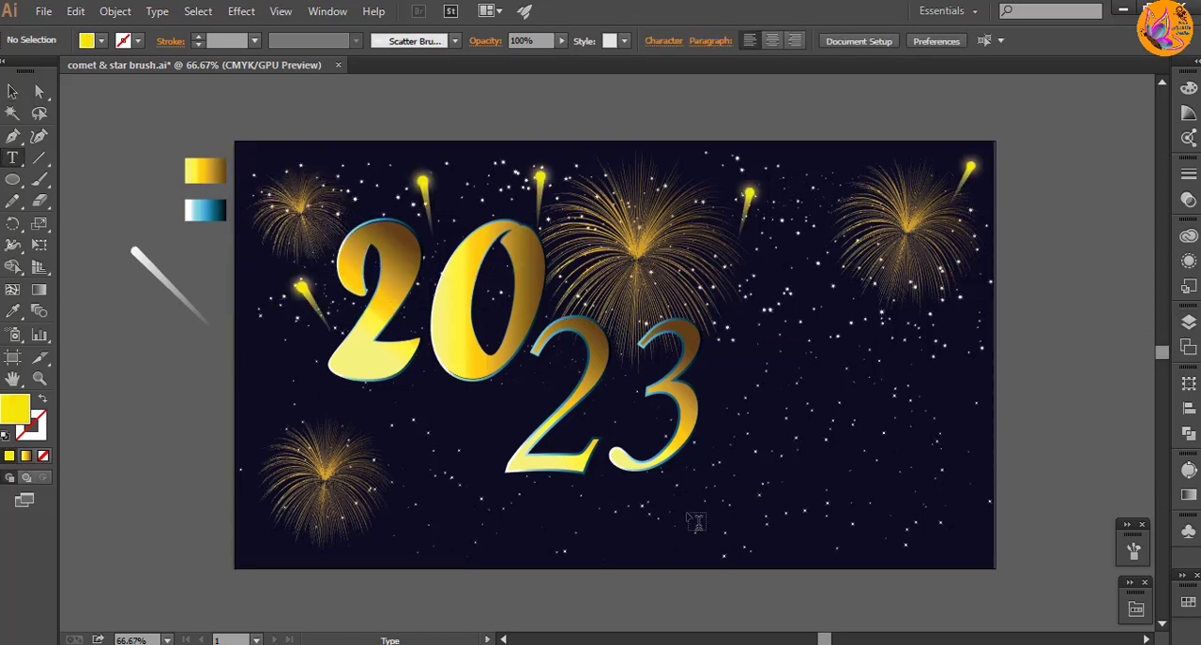
click(760, 439)
double_click(17, 411)
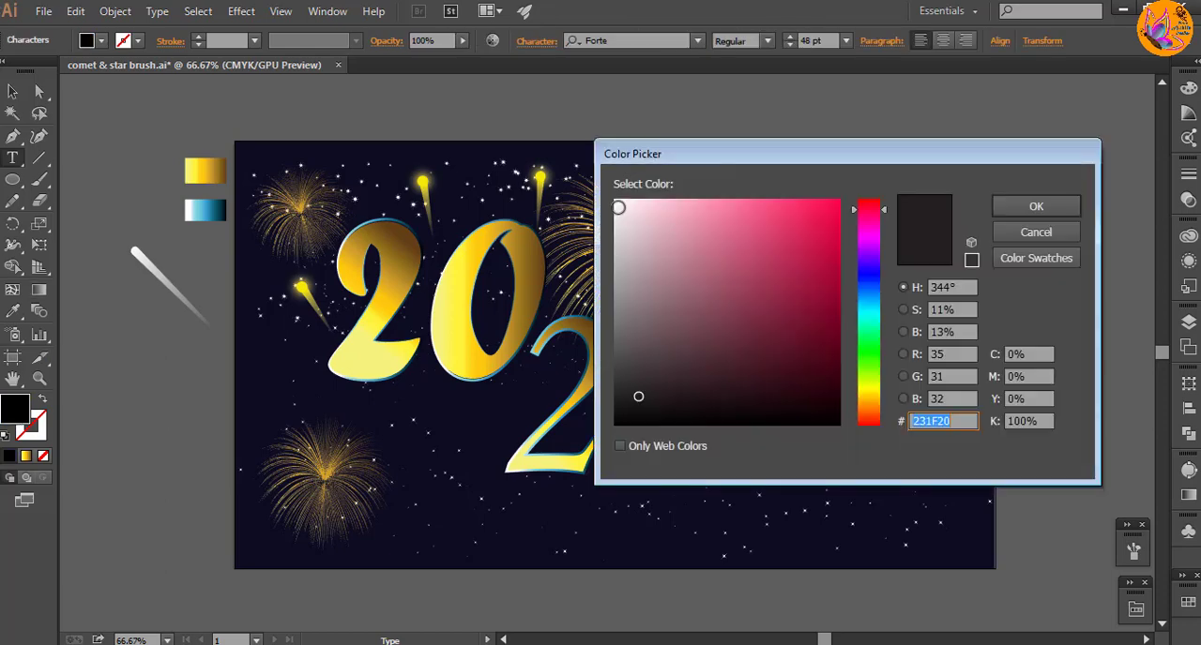
click(619, 208)
click(1028, 203)
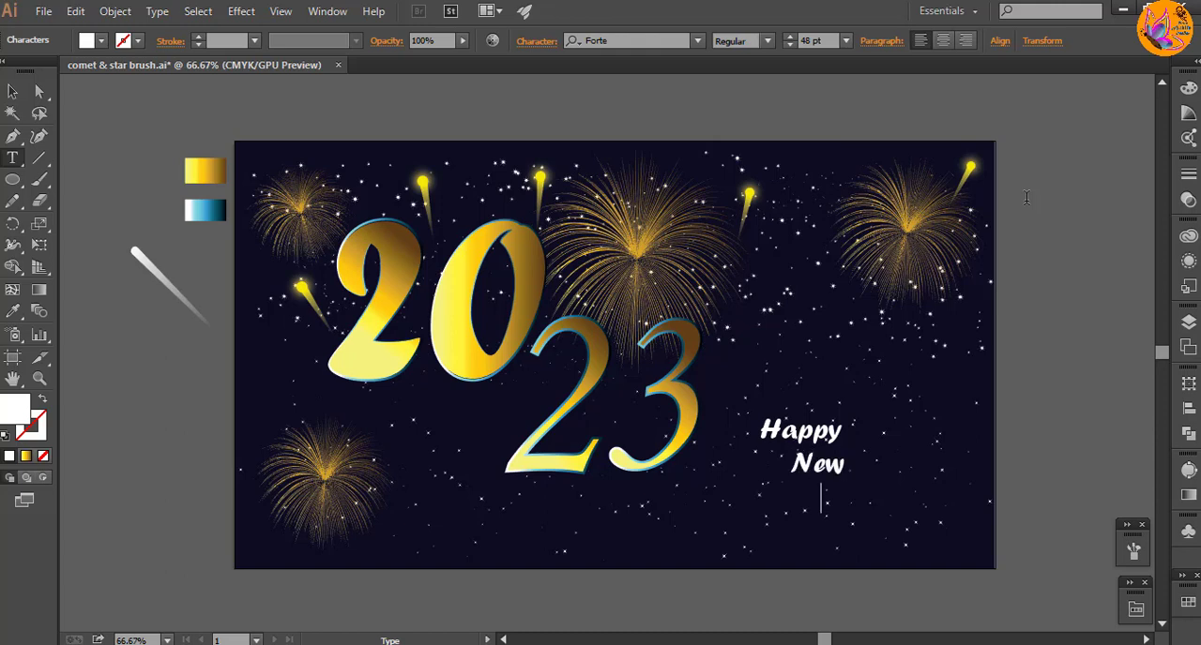
Step: Enlarge the "Happy New Year" text to 58.33 pt and shift it slightly right and up
click(12, 91)
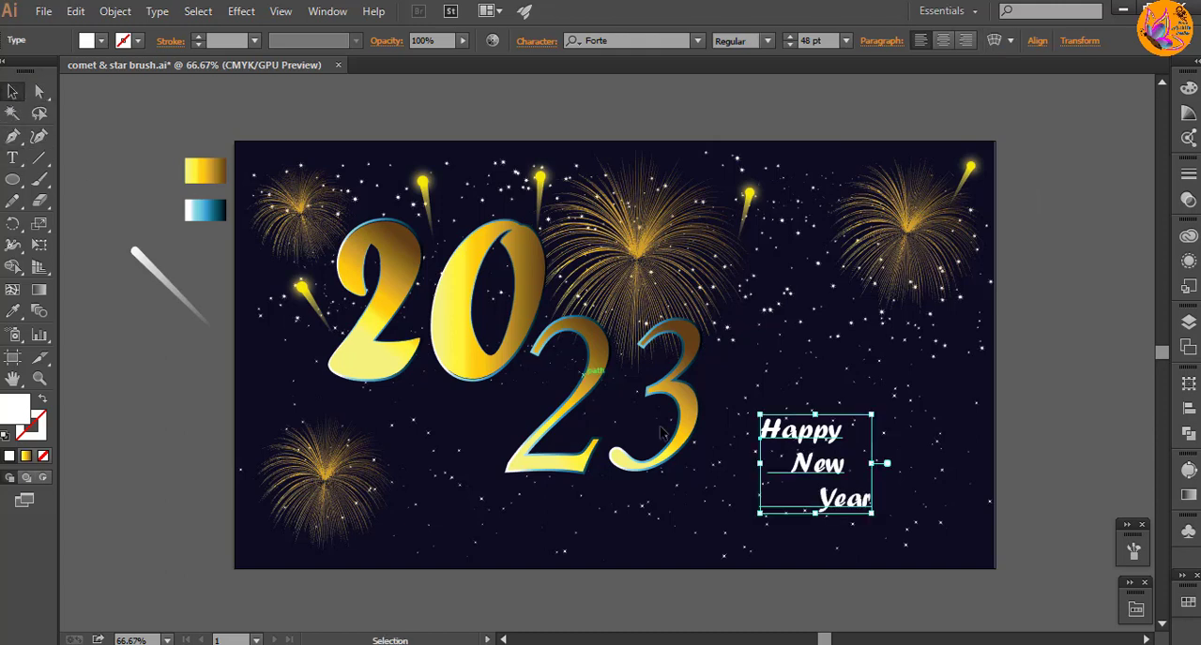
drag(878, 518, 905, 533)
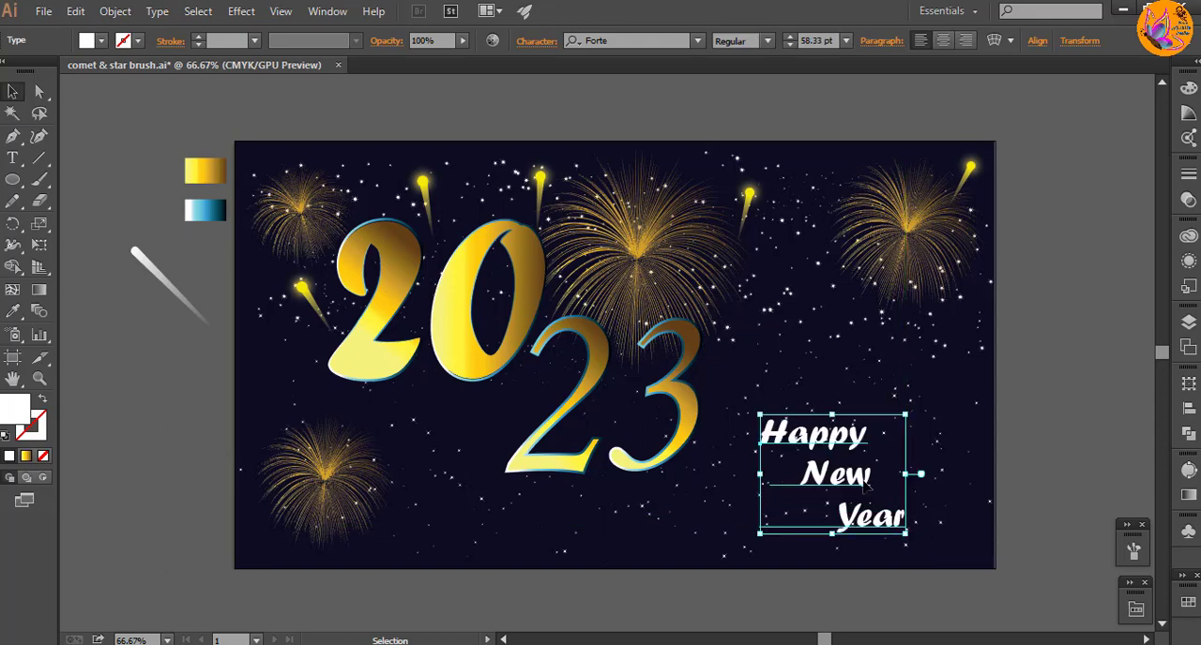
drag(869, 482, 854, 473)
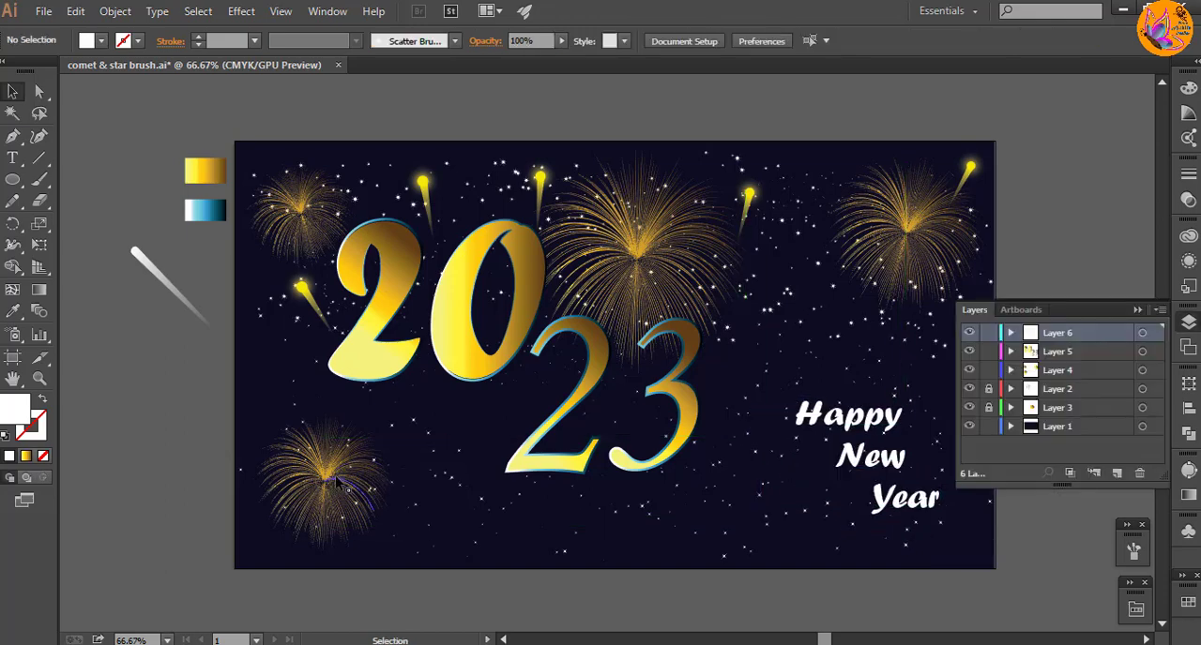
Step: Duplicate the lower-left firework beside the 3, then shrink and rotate the copy
click(338, 483)
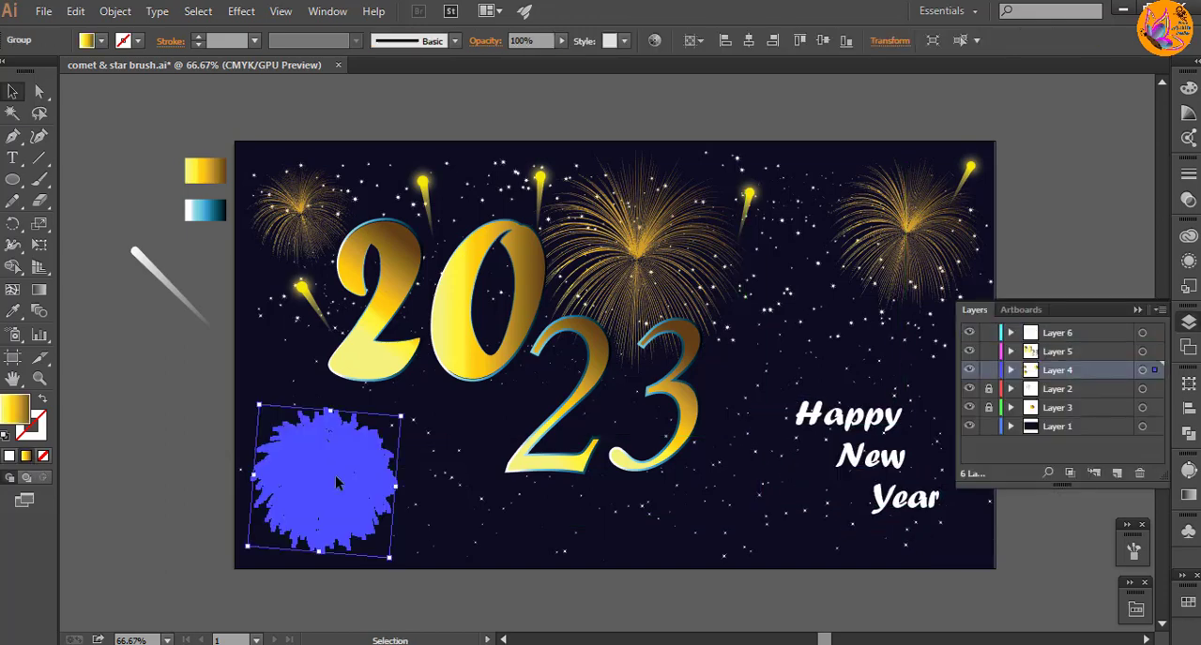
drag(338, 483, 785, 399)
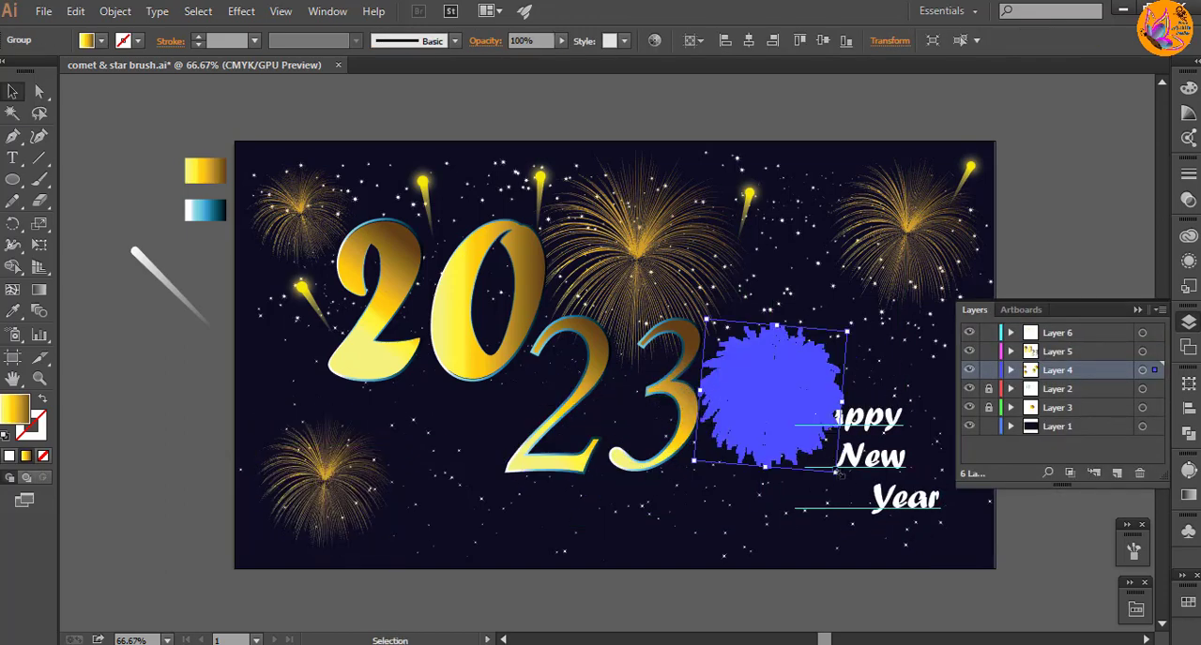
drag(839, 475, 825, 404)
click(1137, 310)
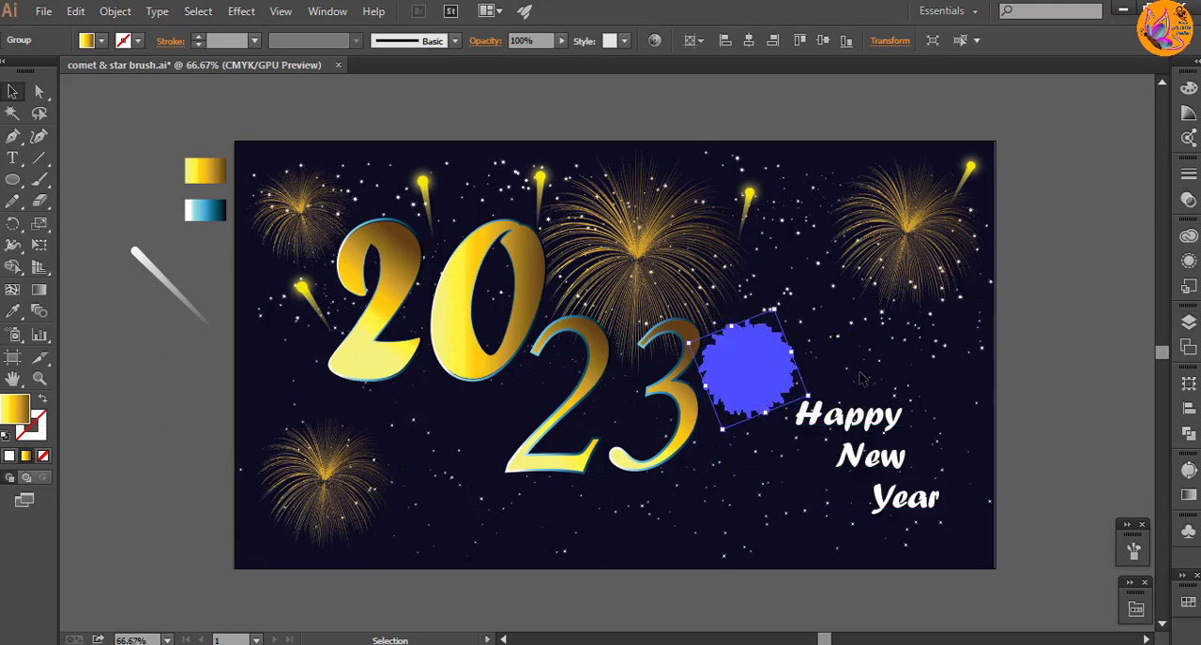
Step: Place a copy of the small firework next to the word "Year" near the artboard's lower-right corner
drag(756, 373, 987, 367)
click(1063, 378)
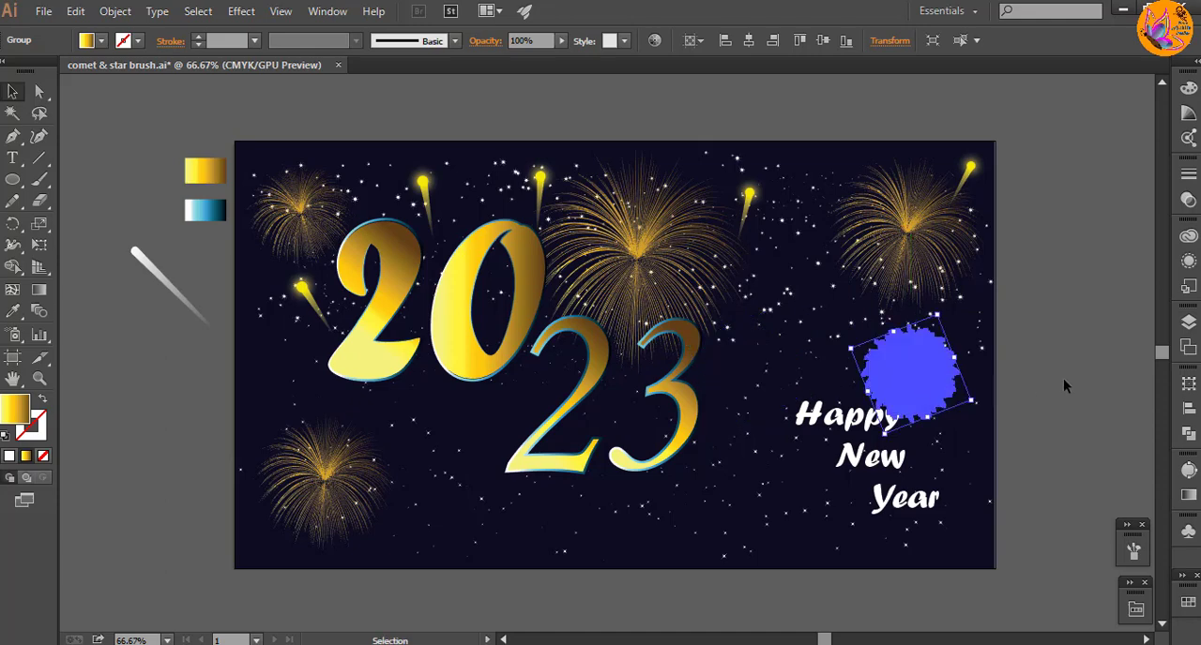
drag(910, 395, 962, 522)
click(1118, 410)
Step: Fine-tune the size, rotation and position of the small fireworks around the "Happy New Year" text
click(798, 377)
drag(1016, 553, 1005, 567)
click(1044, 438)
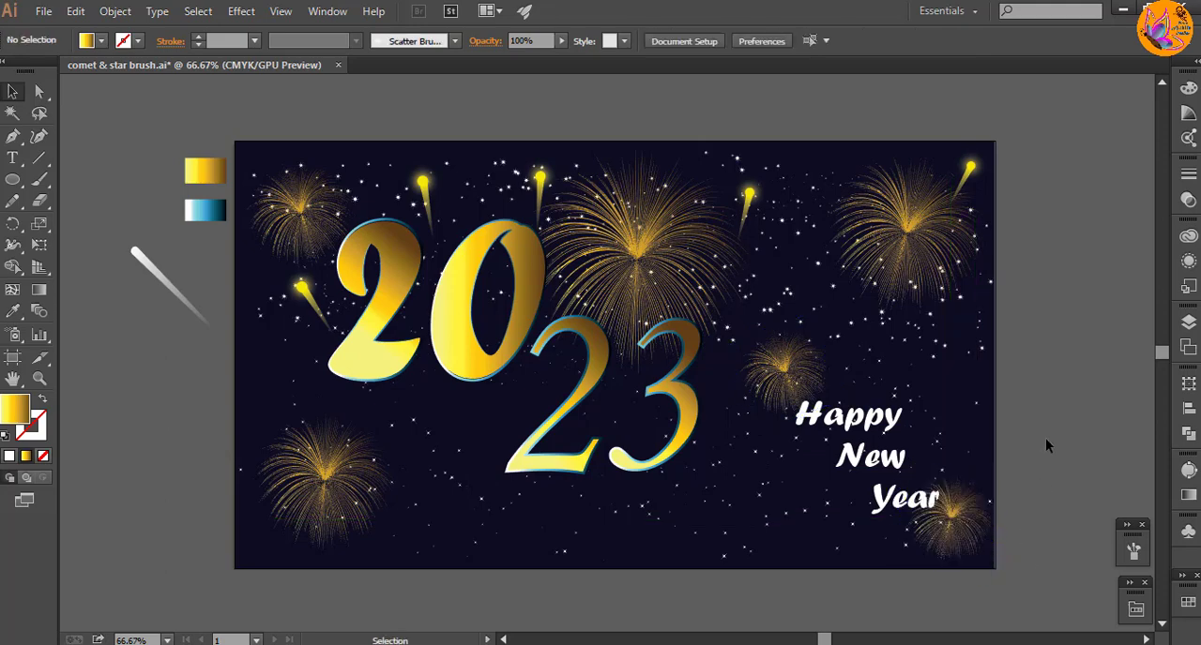
drag(961, 523, 956, 526)
click(1069, 437)
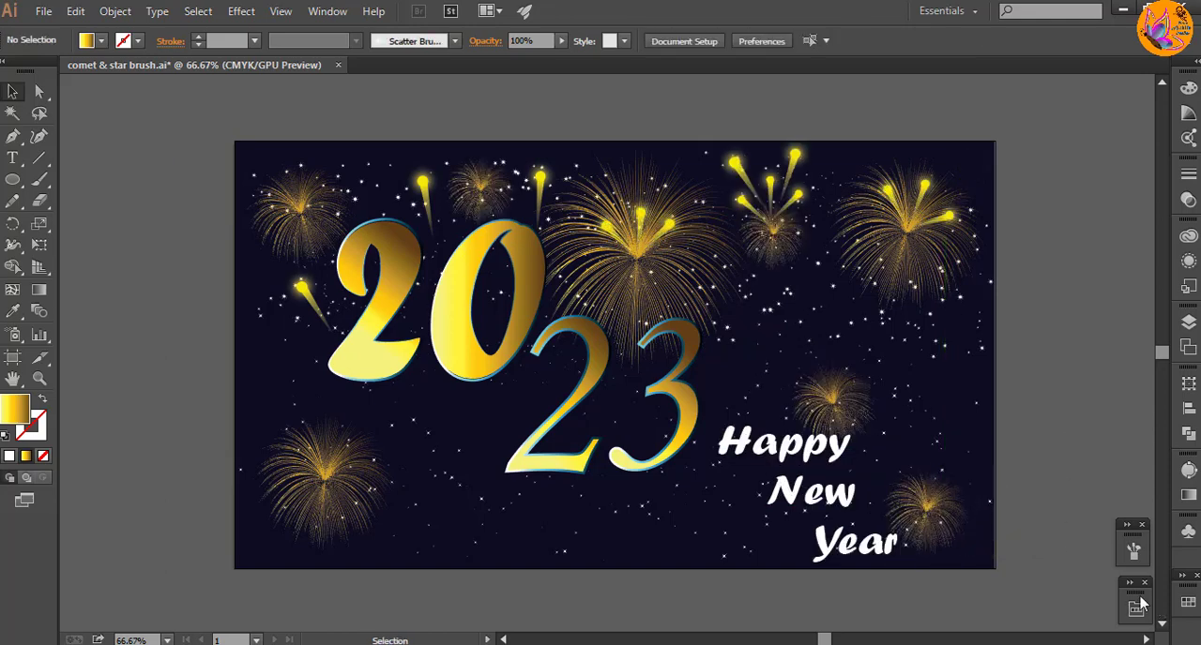